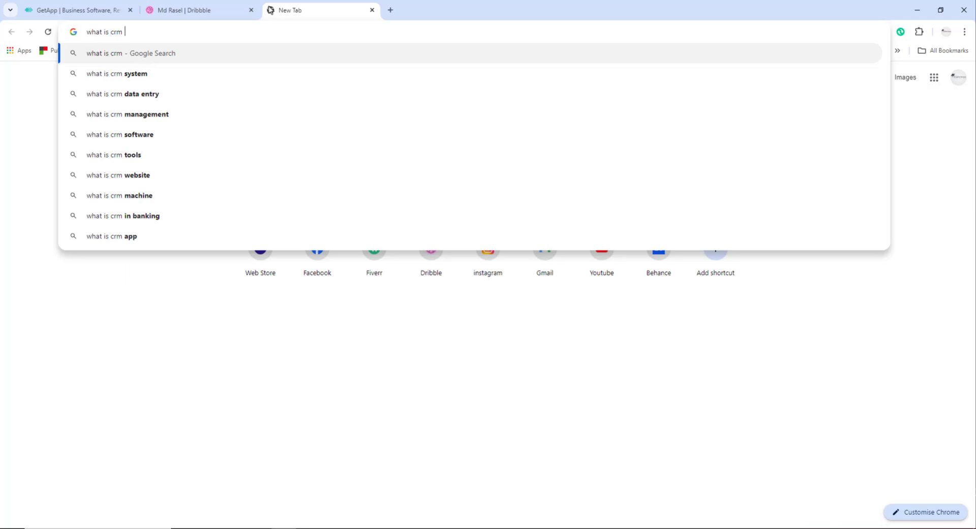
- Search Google for "what is crm ?"
{"action": "type", "text": "?"}
{"action": "key", "text": "Return"}
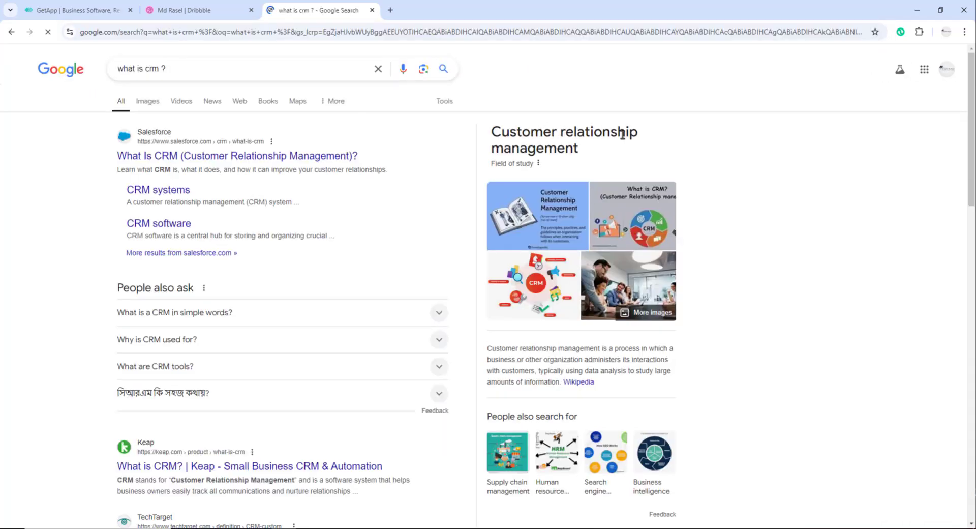
- Switch to the GetApp homepage and look through its sections down to the Software Categories list
{"action": "left_click", "coordinate": [69, 7]}
{"action": "scroll", "coordinate": [646, 279], "scroll_direction": "down", "scroll_amount": 3}
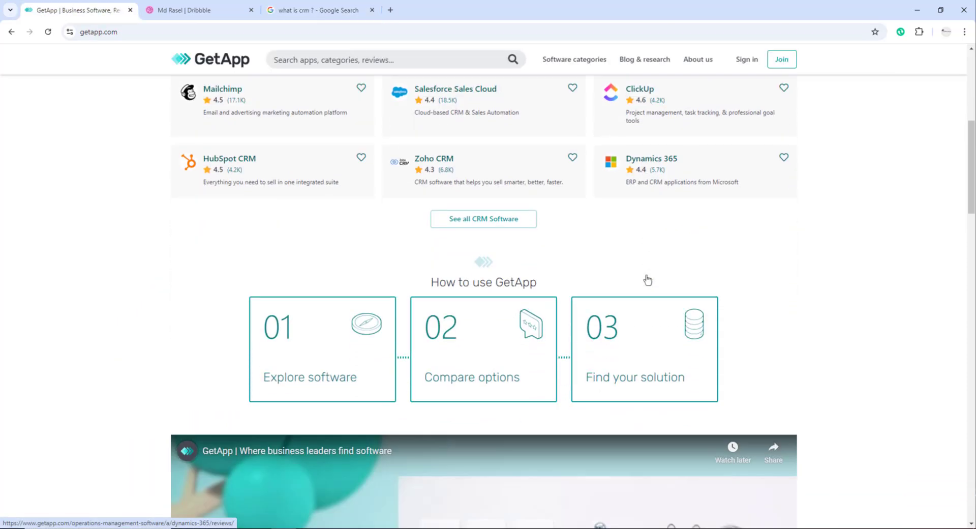
{"action": "scroll", "coordinate": [647, 279], "scroll_direction": "down", "scroll_amount": 8}
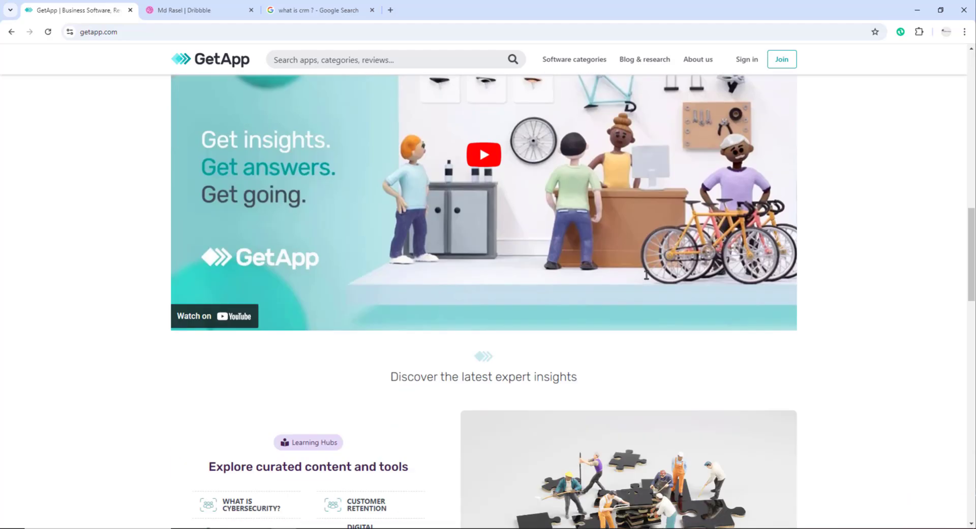
{"action": "scroll", "coordinate": [646, 275], "scroll_direction": "down", "scroll_amount": 2}
{"action": "scroll", "coordinate": [649, 278], "scroll_direction": "down", "scroll_amount": 2}
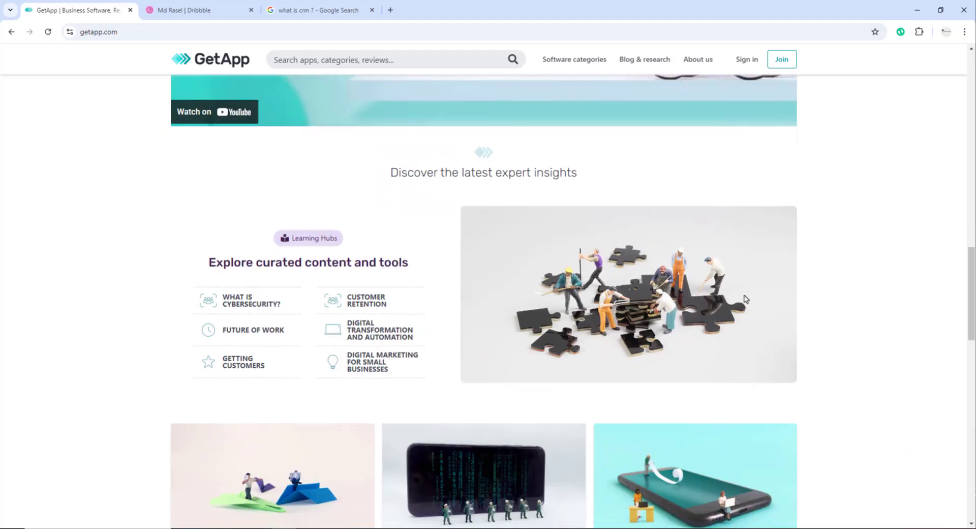
{"action": "left_click_drag", "start_coordinate": [973, 289], "coordinate": [969, 91]}
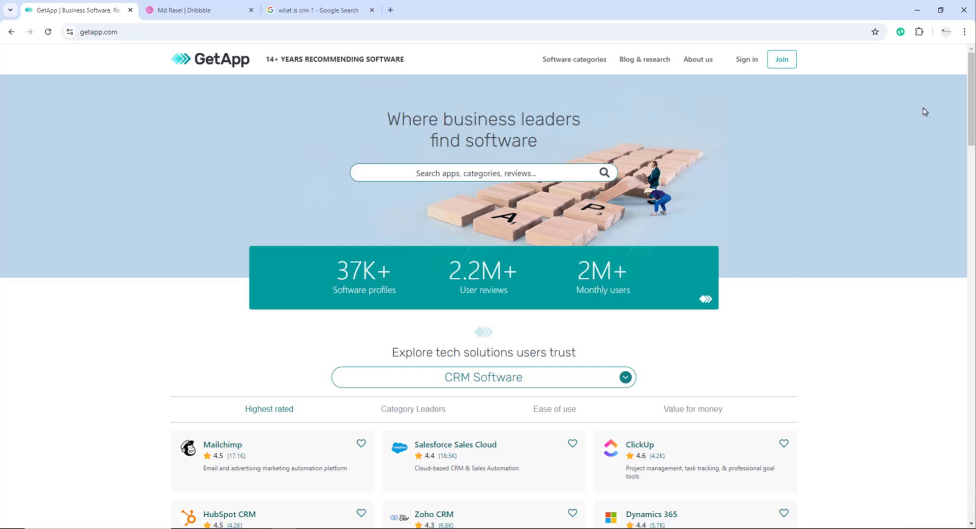
{"action": "left_click_drag", "start_coordinate": [969, 81], "coordinate": [932, 373]}
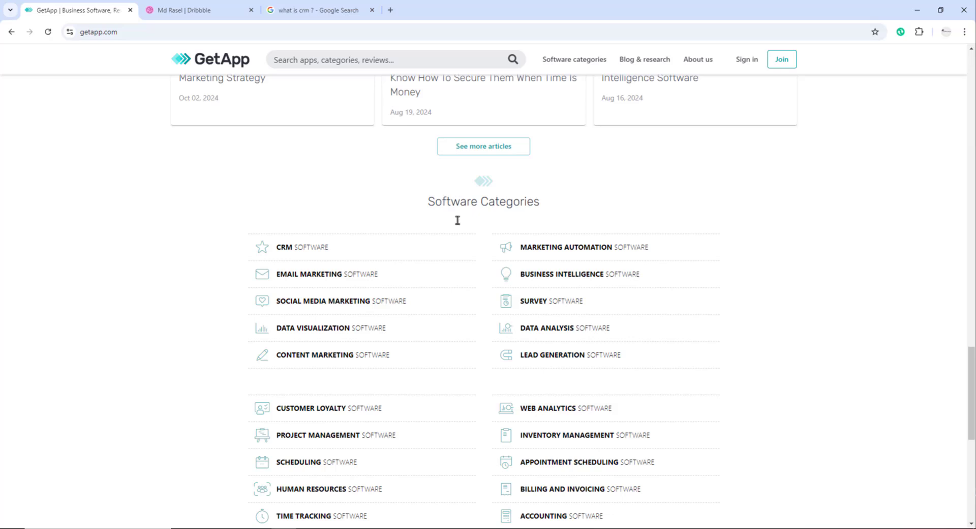
- Start a new shot on Dribbble and upload the flygaint branding image
{"action": "left_click", "coordinate": [198, 10]}
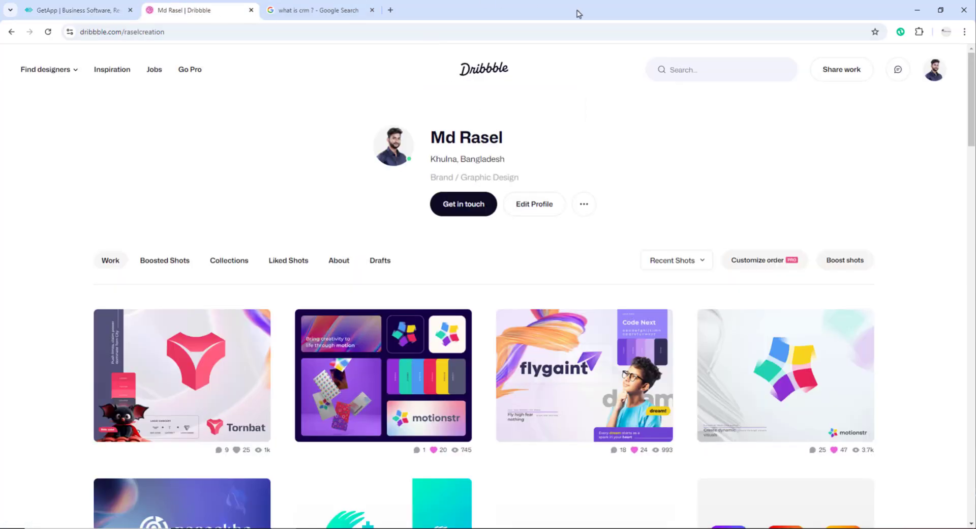
{"action": "left_click", "coordinate": [841, 76]}
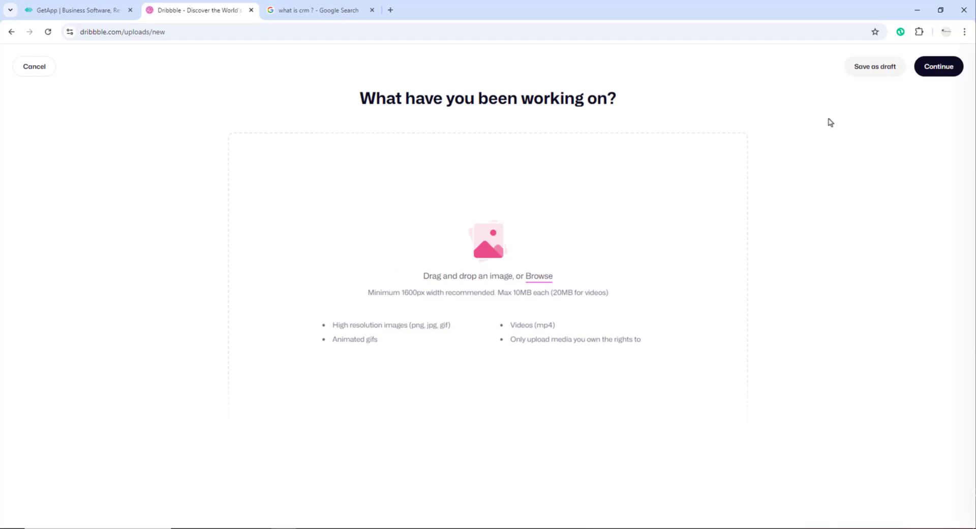
{"action": "left_click", "coordinate": [531, 259]}
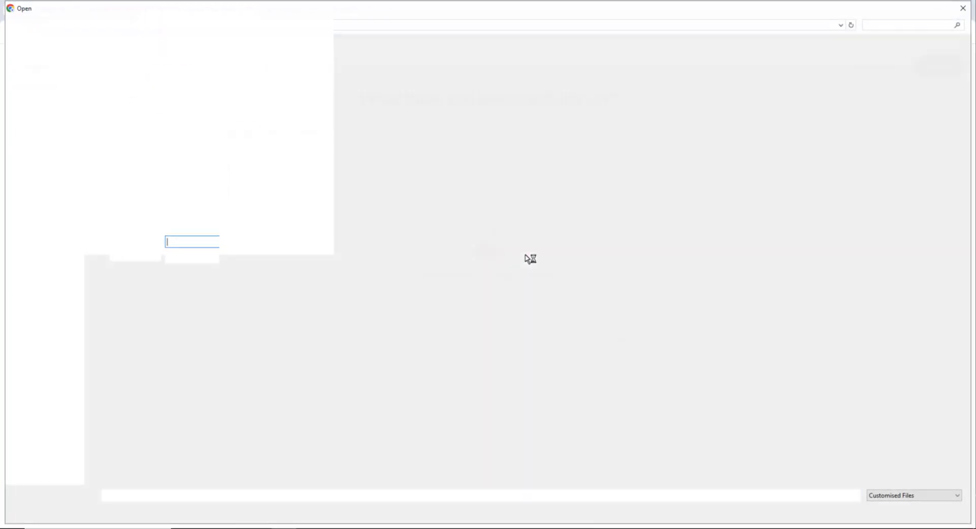
{"action": "key", "text": "Return"}
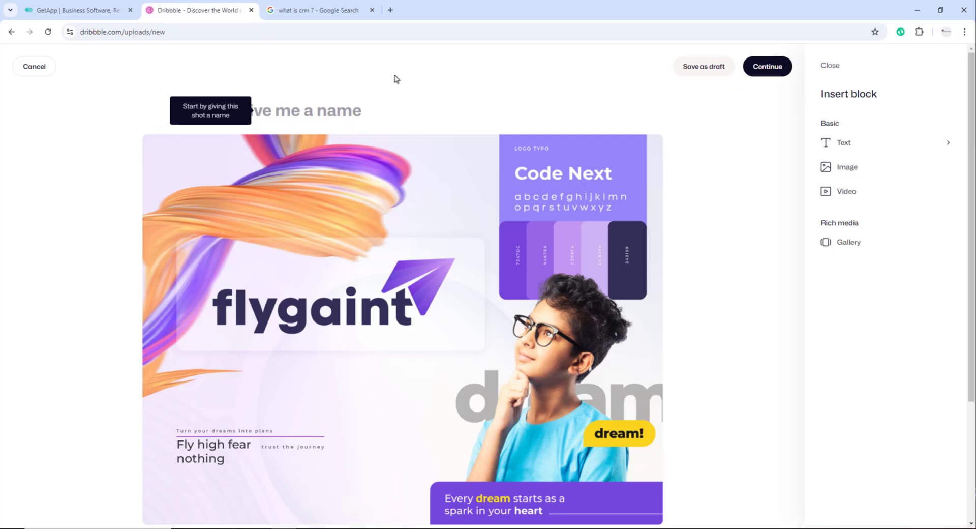
- Name the shot "tds" and continue to its Final Touches settings
{"action": "left_click", "coordinate": [390, 106]}
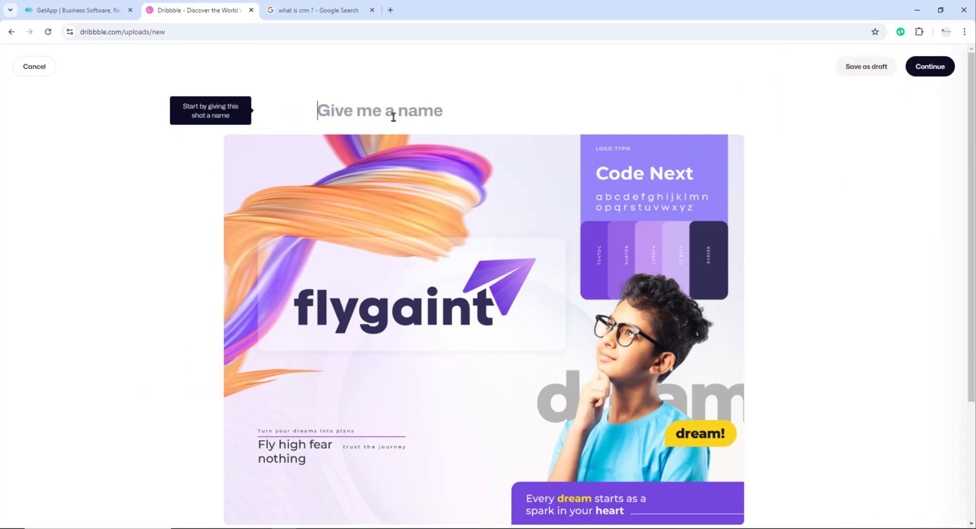
{"action": "type", "text": "tds"}
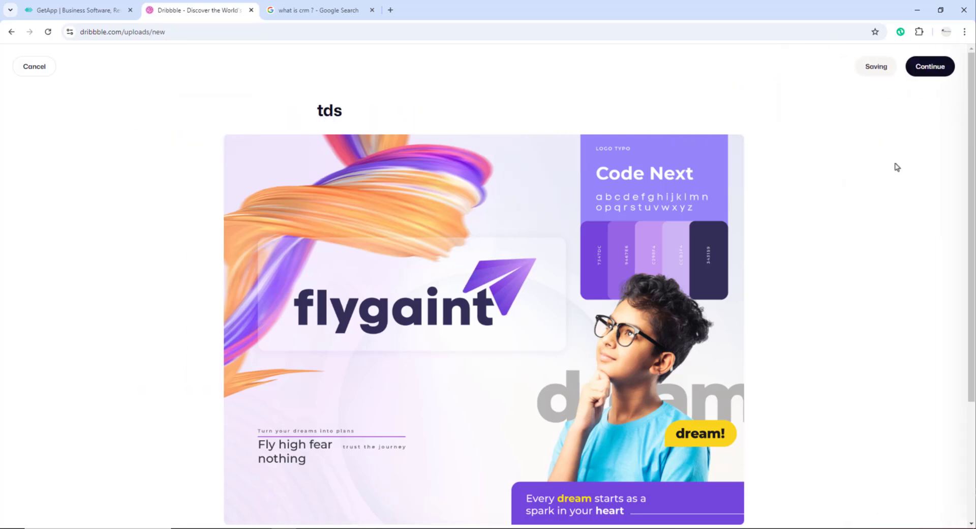
{"action": "key", "text": "Return"}
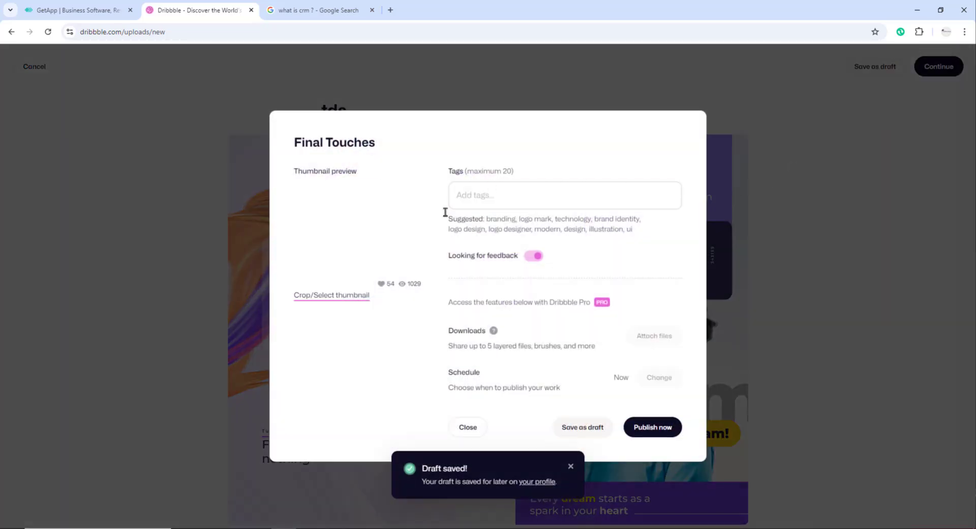
- Add the suggested tags branding, logo mark and technology to the shot
{"action": "left_click", "coordinate": [498, 201]}
{"action": "left_click", "coordinate": [378, 237]}
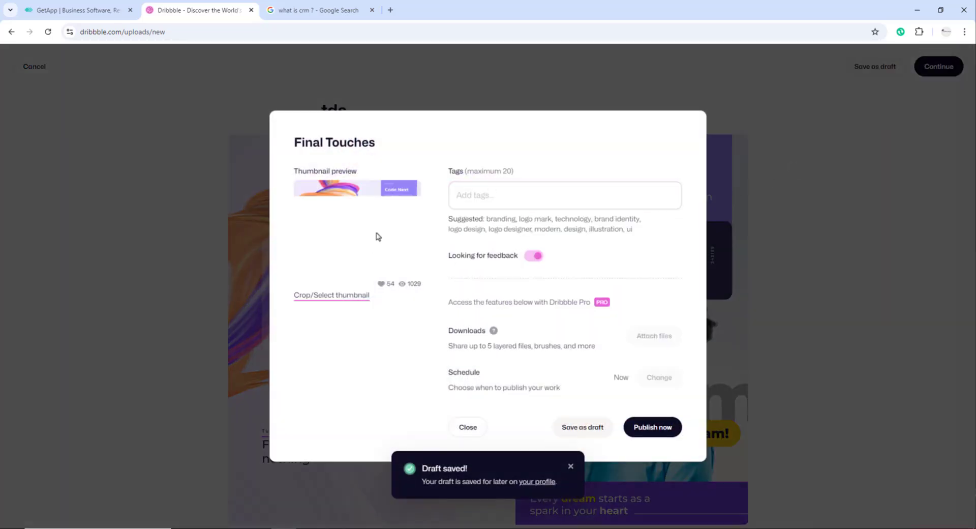
{"action": "left_click", "coordinate": [509, 219]}
{"action": "left_click", "coordinate": [505, 220]}
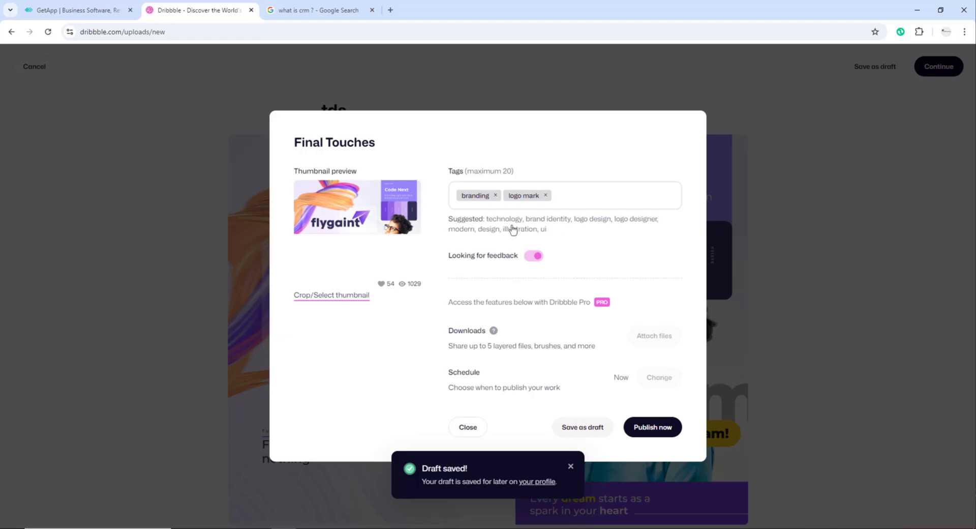
{"action": "left_click", "coordinate": [508, 220]}
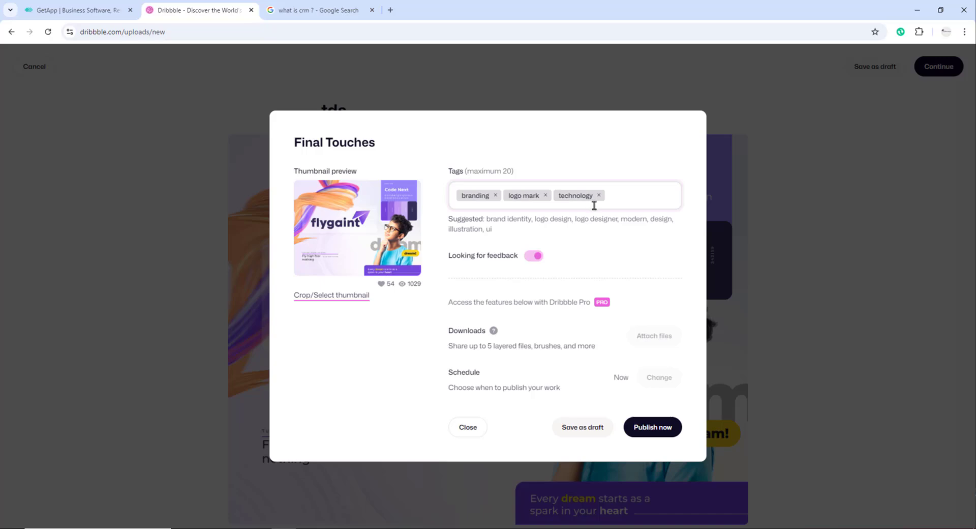
- Compare the Software Categories listed on GetApp with the tags of the Dribbble shot
{"action": "left_click", "coordinate": [92, 10]}
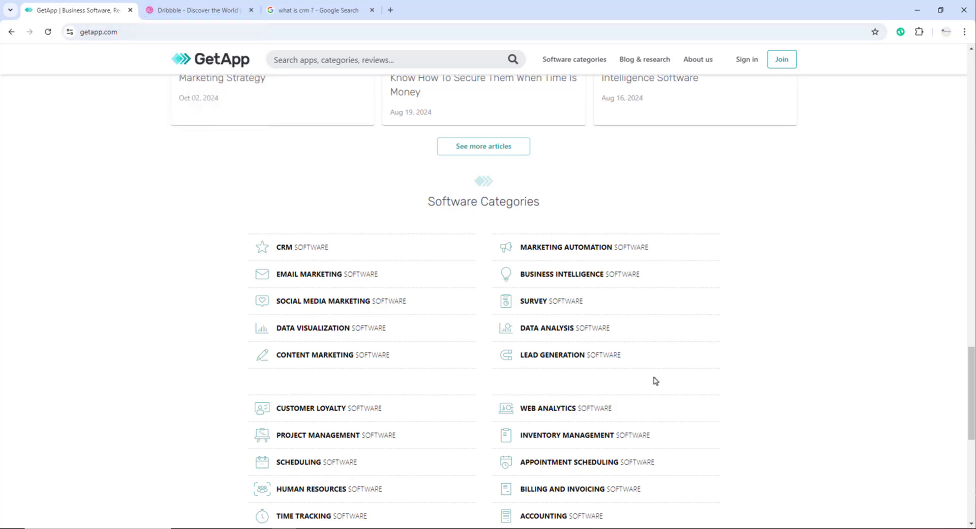
{"action": "left_click", "coordinate": [197, 9]}
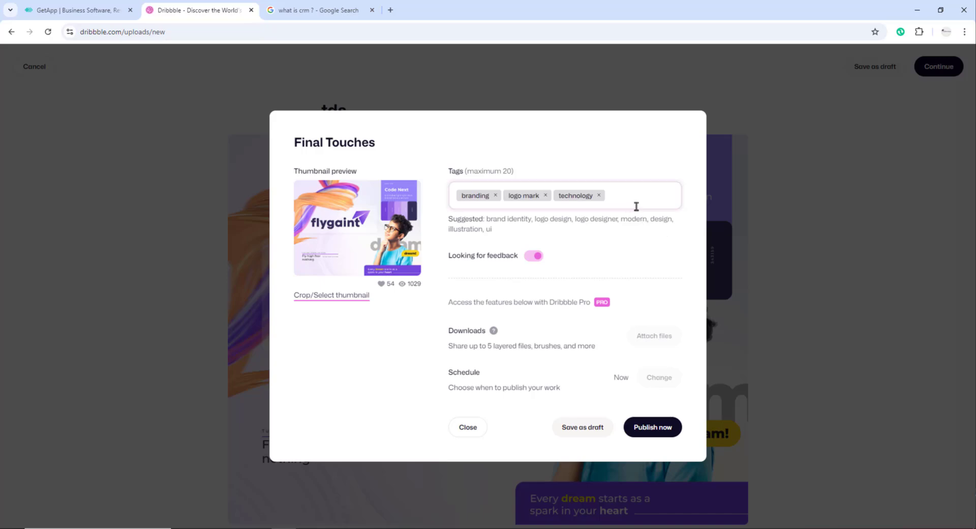
{"action": "left_click", "coordinate": [102, 9]}
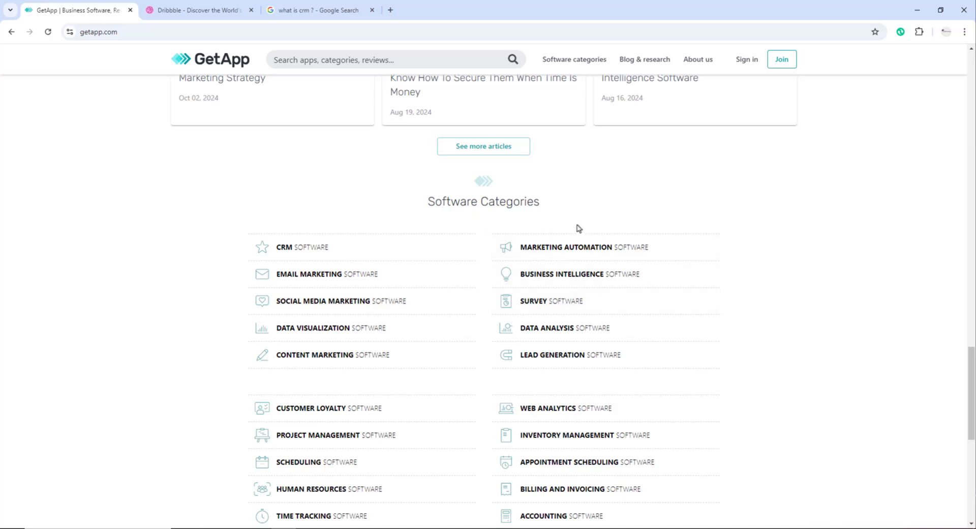
{"action": "scroll", "coordinate": [579, 224], "scroll_direction": "down", "scroll_amount": 1}
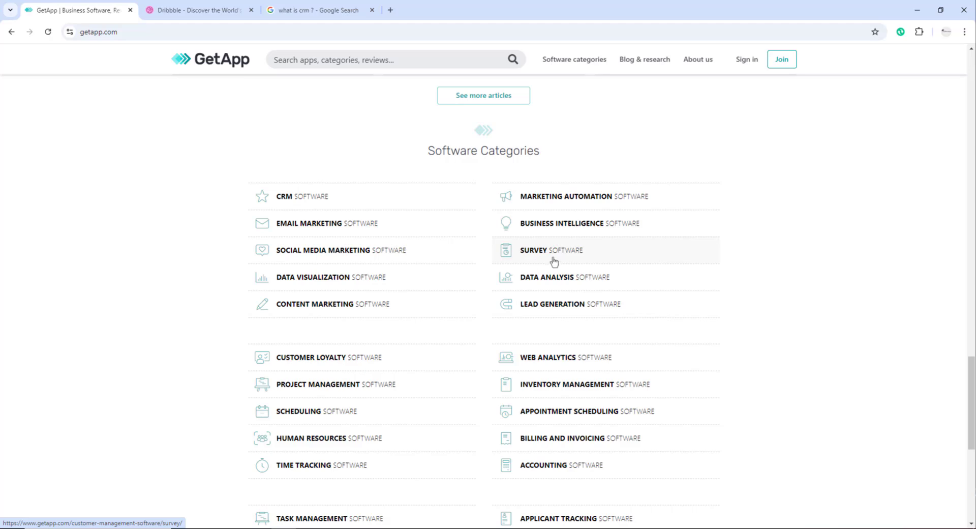
{"action": "left_click", "coordinate": [199, 10]}
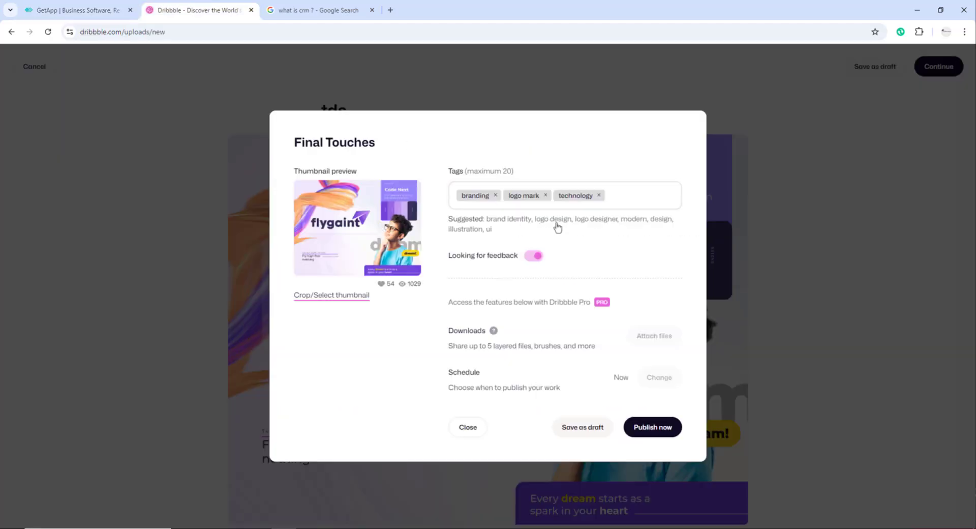
{"action": "left_click", "coordinate": [66, 6]}
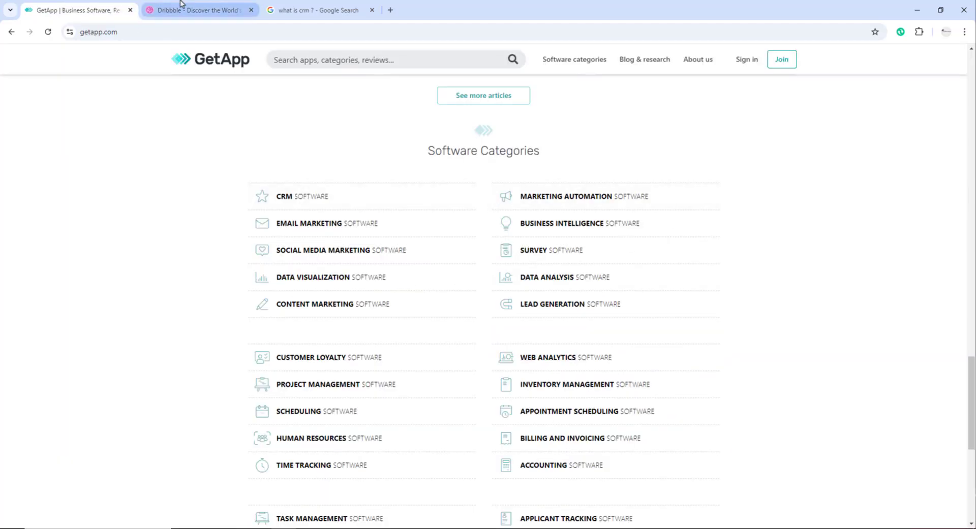
{"action": "left_click", "coordinate": [201, 7]}
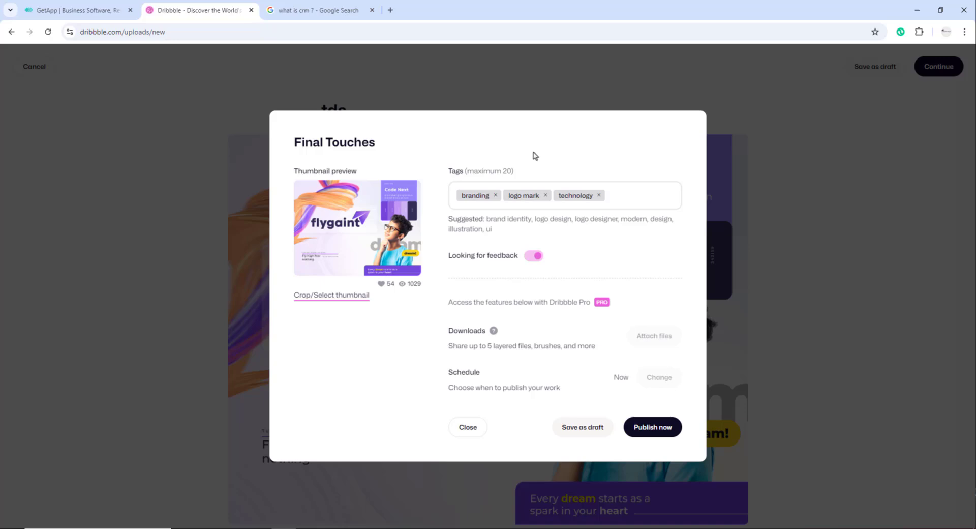
{"action": "left_click", "coordinate": [72, 7]}
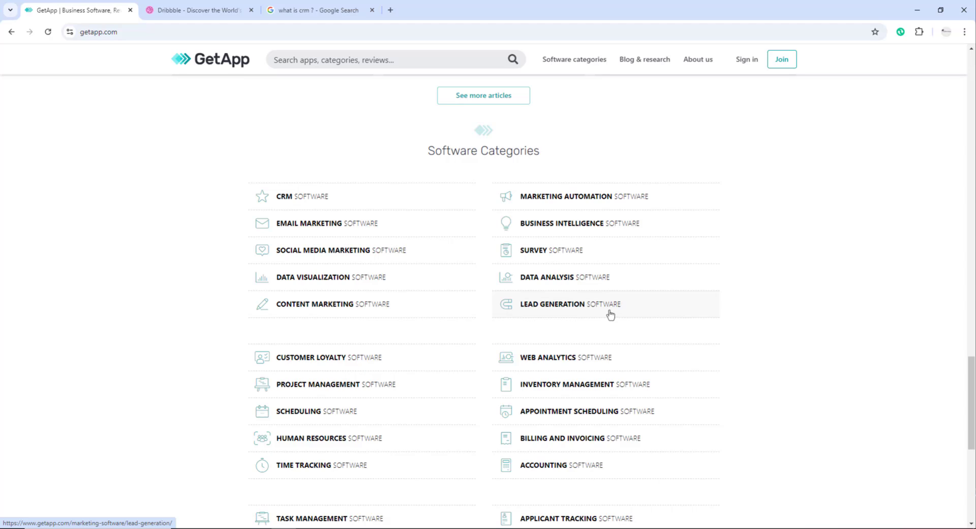
{"action": "left_click", "coordinate": [207, 5]}
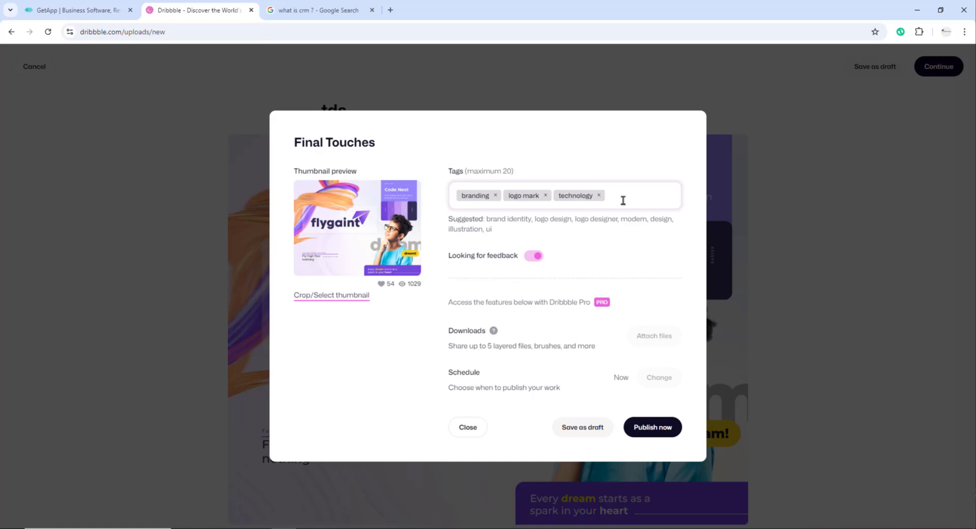
- Review the GetApp category list through to the page end and return to the Dribbble shot's tags field
{"action": "left_click", "coordinate": [68, 9]}
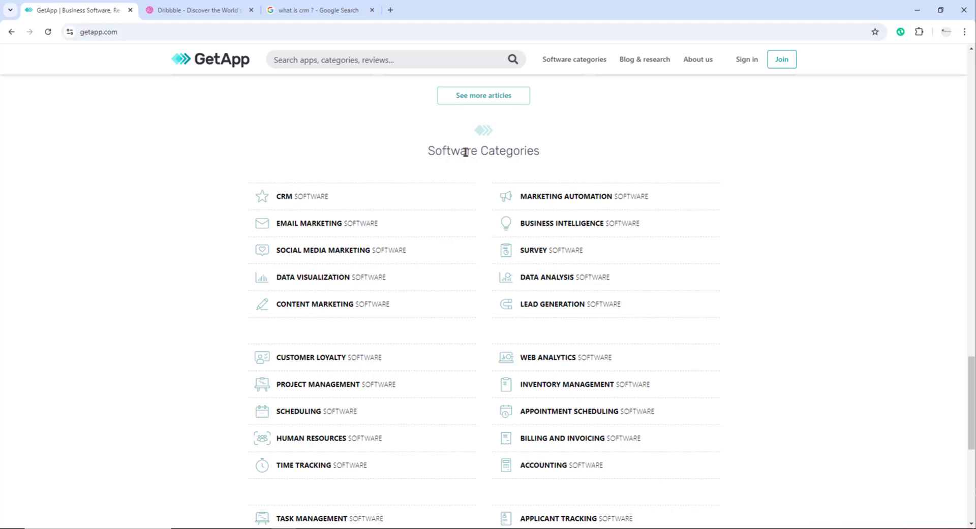
{"action": "scroll", "coordinate": [337, 347], "scroll_direction": "down", "scroll_amount": 1}
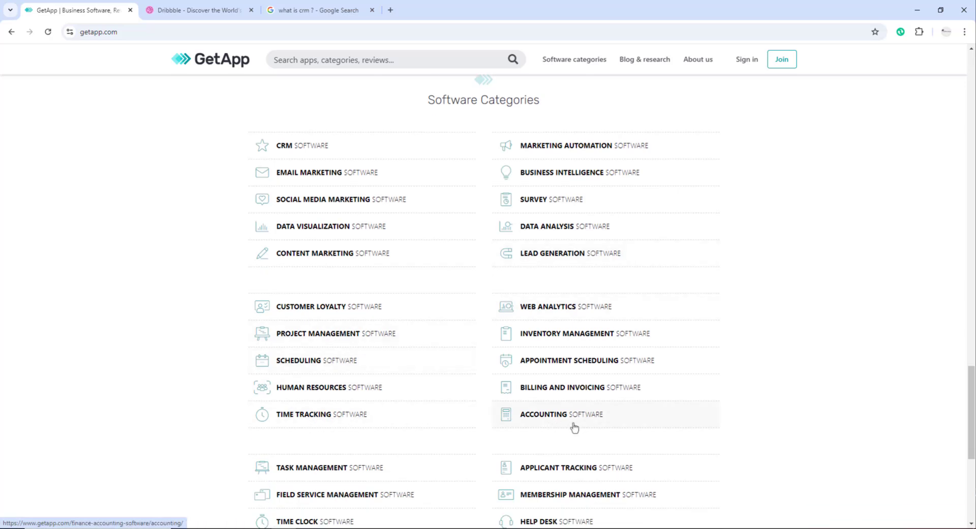
{"action": "scroll", "coordinate": [574, 428], "scroll_direction": "down", "scroll_amount": 6}
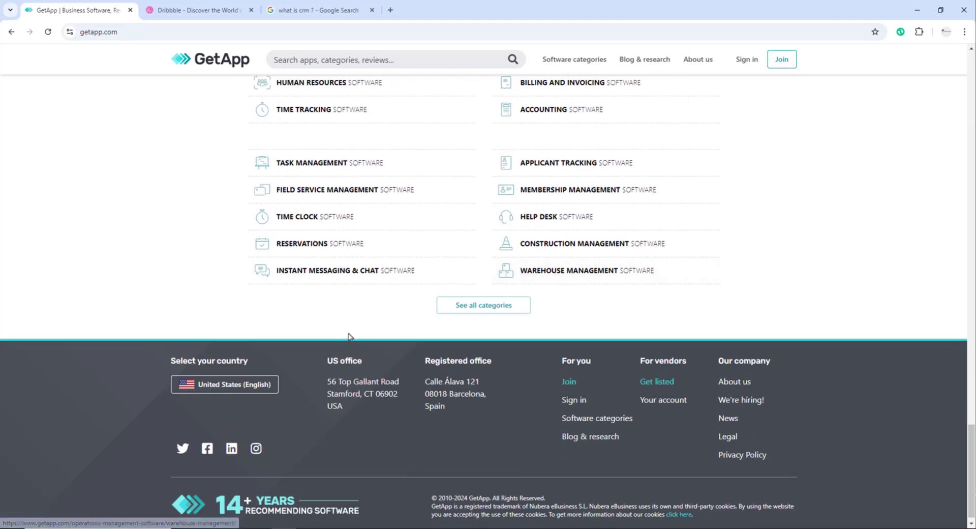
{"action": "scroll", "coordinate": [321, 305], "scroll_direction": "up", "scroll_amount": 3}
{"action": "left_click", "coordinate": [198, 10]}
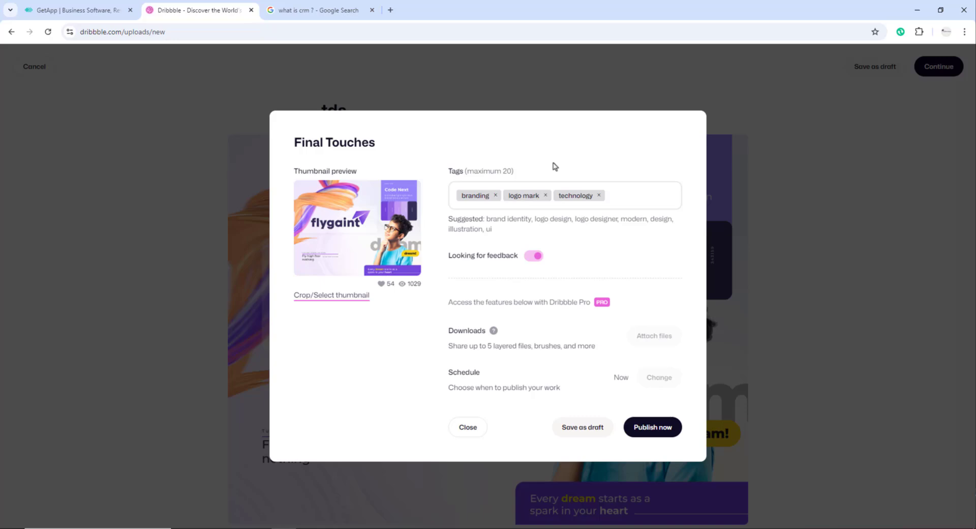
{"action": "left_click", "coordinate": [640, 203]}
- Examine the filters and listings of GetApp's Task Management Software category, then return to the Dribbble shot draft
{"action": "left_click", "coordinate": [92, 10]}
{"action": "scroll", "coordinate": [526, 241], "scroll_direction": "up", "scroll_amount": 5}
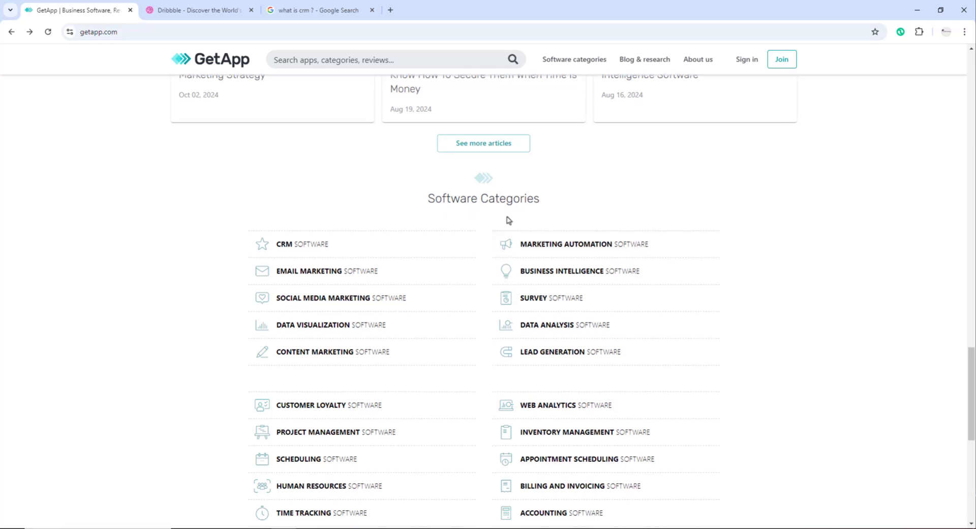
{"action": "scroll", "coordinate": [509, 220], "scroll_direction": "down", "scroll_amount": 3}
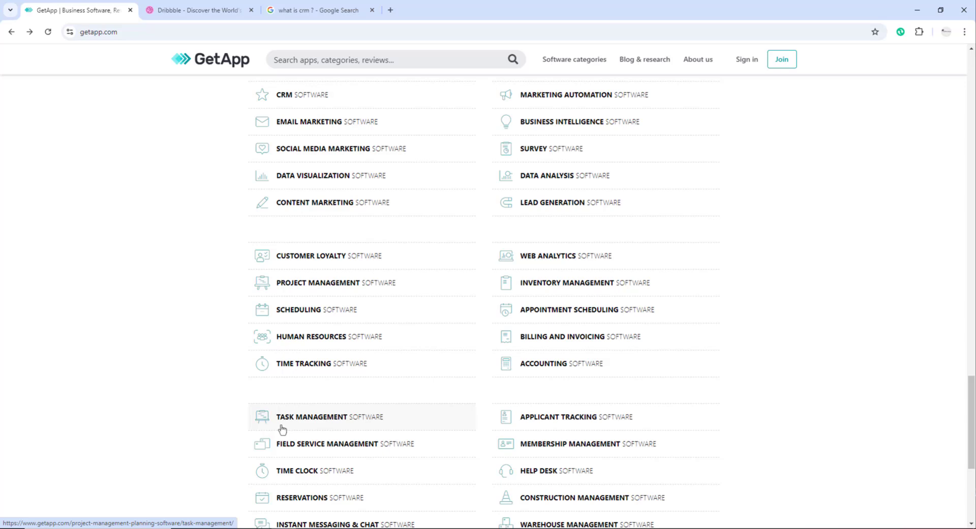
{"action": "left_click", "coordinate": [332, 424]}
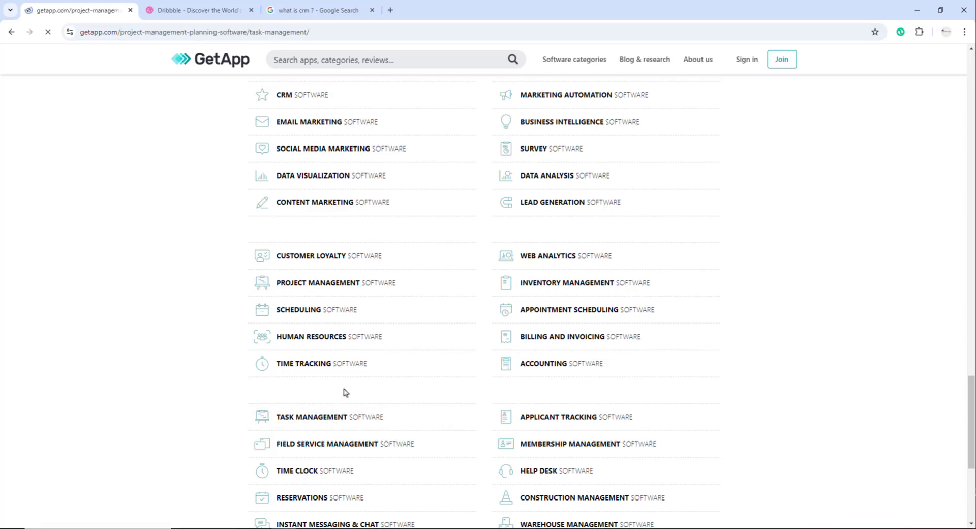
{"action": "scroll", "coordinate": [416, 318], "scroll_direction": "down", "scroll_amount": 1}
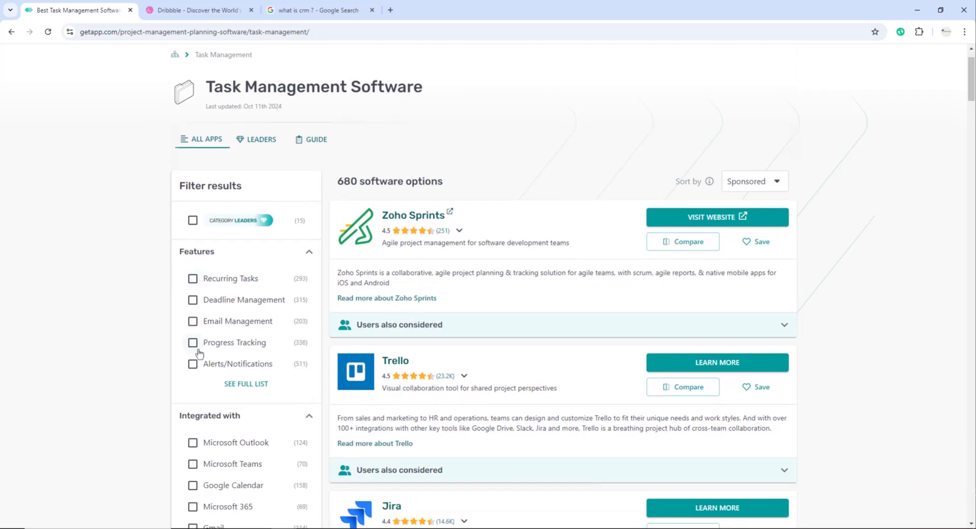
{"action": "scroll", "coordinate": [231, 361], "scroll_direction": "down", "scroll_amount": 2}
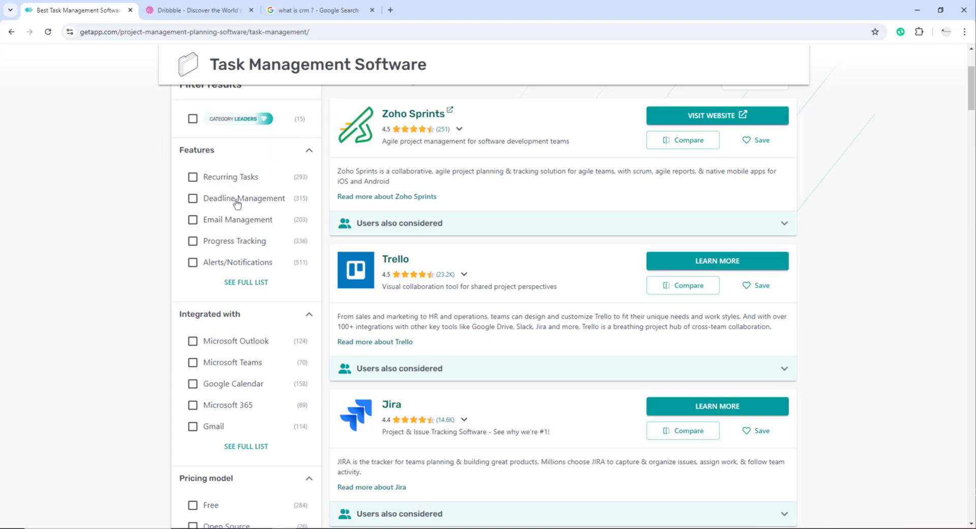
{"action": "key", "text": "alt+Left"}
{"action": "left_click", "coordinate": [198, 4]}
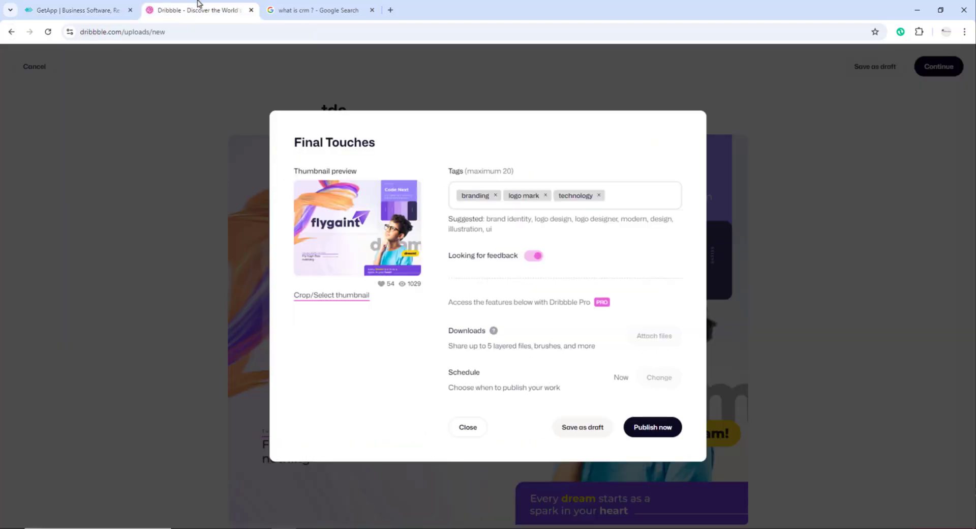
- Switch to the GetApp homepage and display the software types selectable under Explore tech solutions users trust
{"action": "left_click", "coordinate": [617, 201]}
{"action": "left_click", "coordinate": [81, 10]}
{"action": "scroll", "coordinate": [590, 249], "scroll_direction": "down", "scroll_amount": 10}
{"action": "scroll", "coordinate": [590, 250], "scroll_direction": "up", "scroll_amount": 6}
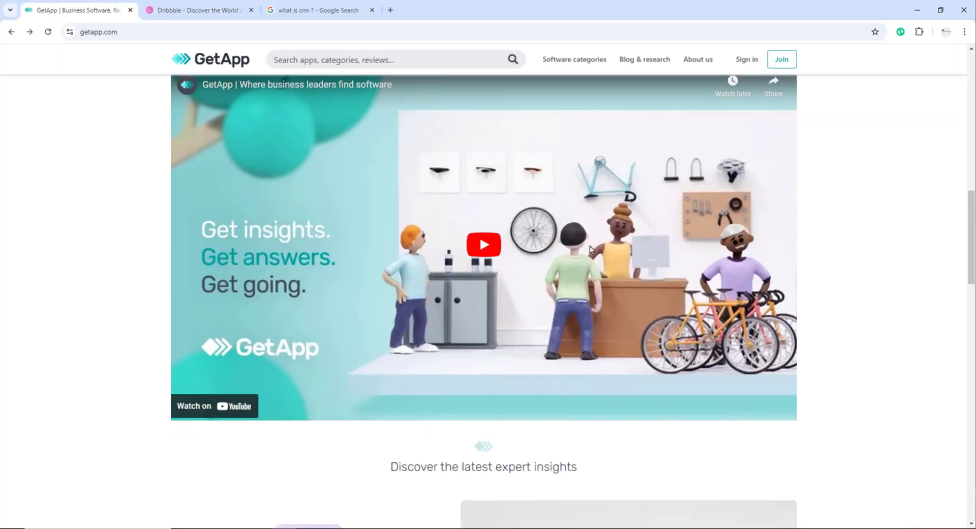
{"action": "scroll", "coordinate": [590, 249], "scroll_direction": "up", "scroll_amount": 12}
{"action": "scroll", "coordinate": [563, 276], "scroll_direction": "down", "scroll_amount": 4}
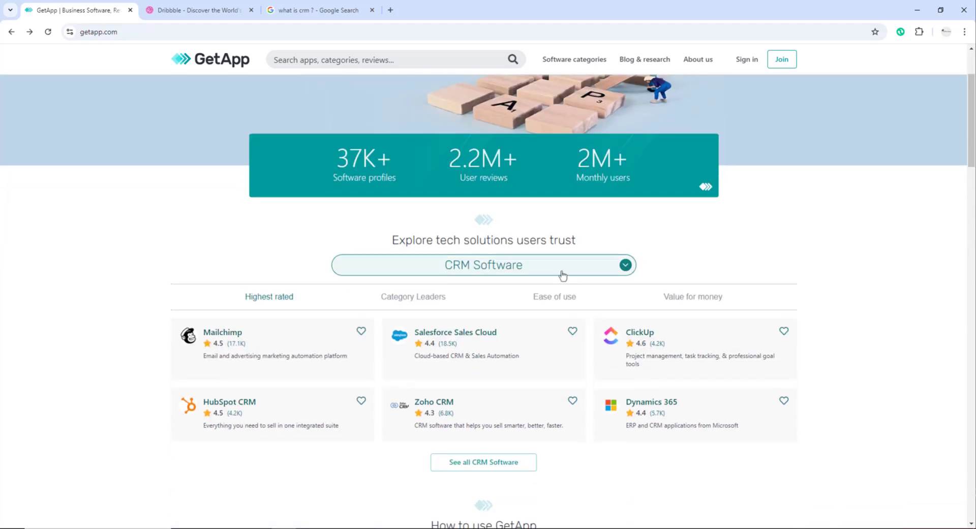
{"action": "left_click", "coordinate": [560, 265]}
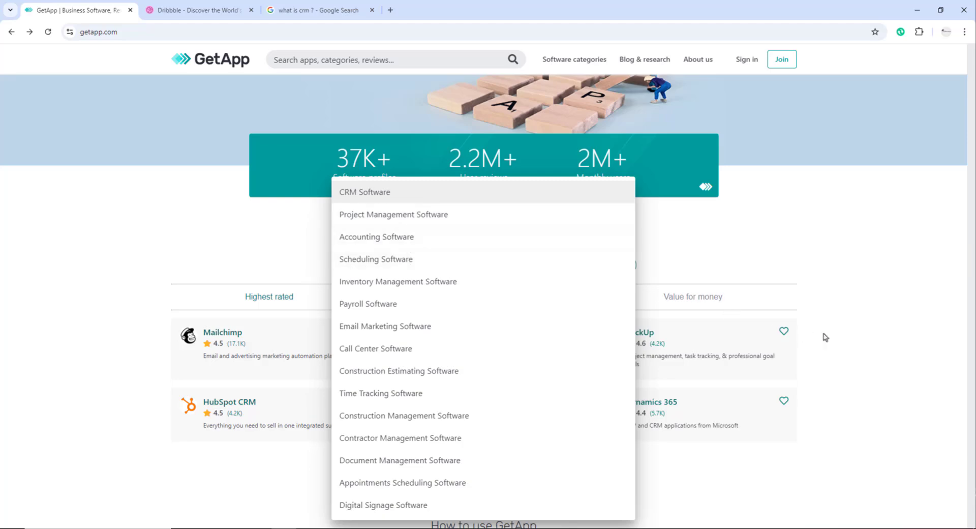
- Open the complete list of categories from the homepage's Software Categories section
{"action": "scroll", "coordinate": [825, 337], "scroll_direction": "down", "scroll_amount": 15}
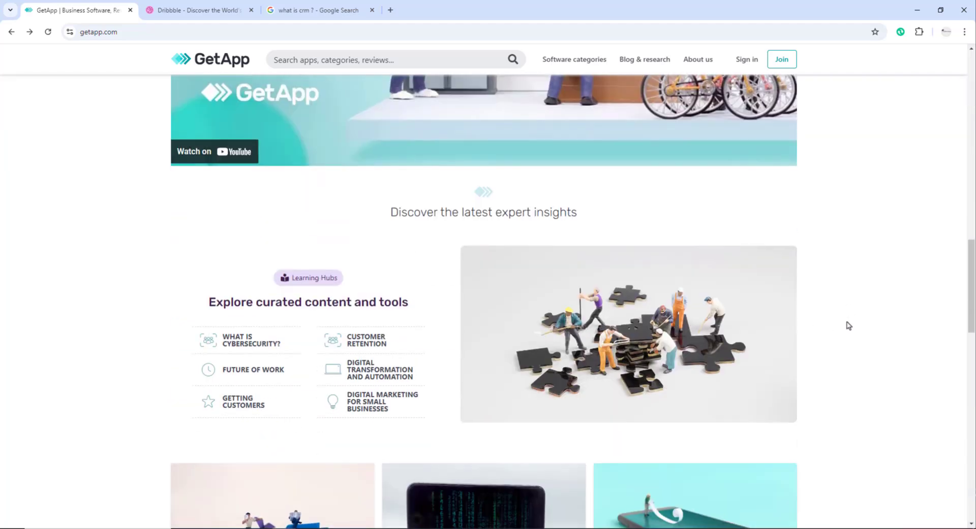
{"action": "scroll", "coordinate": [849, 325], "scroll_direction": "down", "scroll_amount": 12}
{"action": "scroll", "coordinate": [588, 276], "scroll_direction": "up", "scroll_amount": 4}
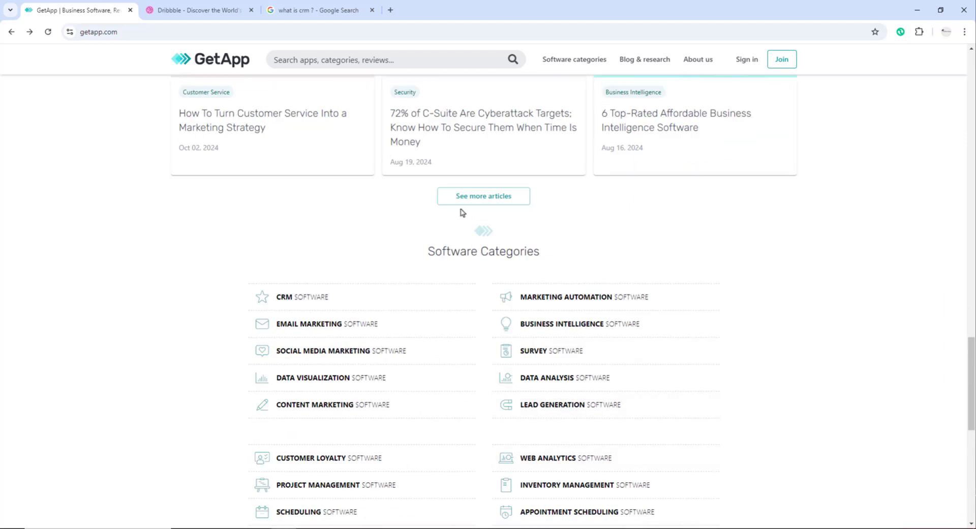
{"action": "scroll", "coordinate": [617, 318], "scroll_direction": "down", "scroll_amount": 8}
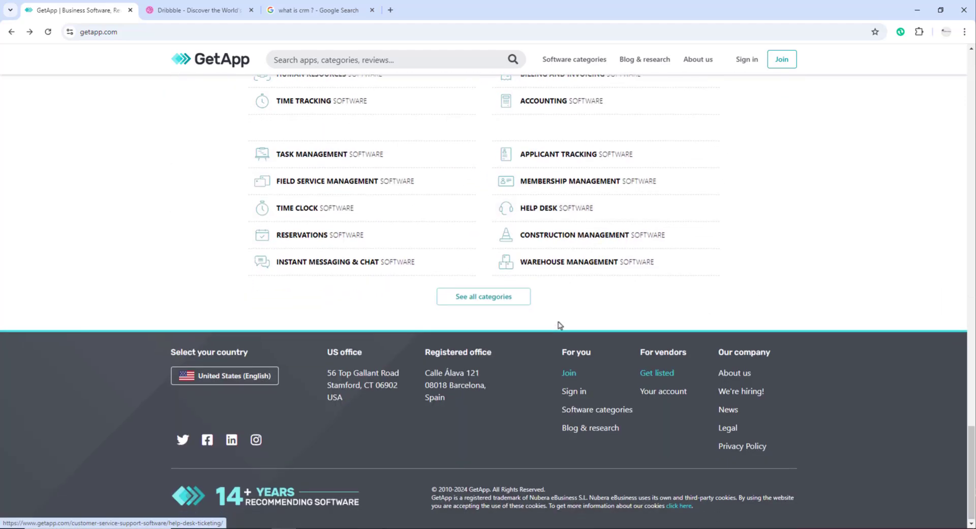
{"action": "left_click", "coordinate": [488, 300]}
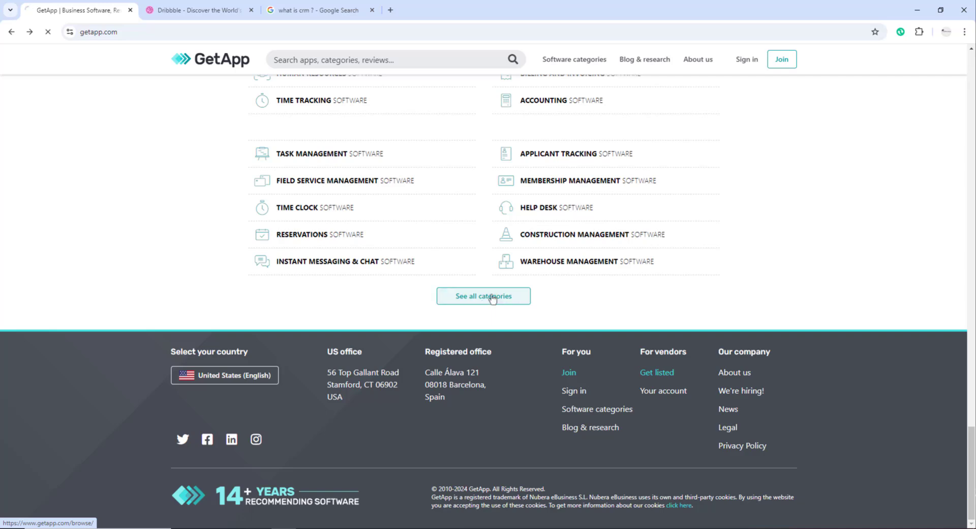
- Examine the Project Management & Planning group in the full list of software categories
{"action": "scroll", "coordinate": [492, 300], "scroll_direction": "down", "scroll_amount": 3}
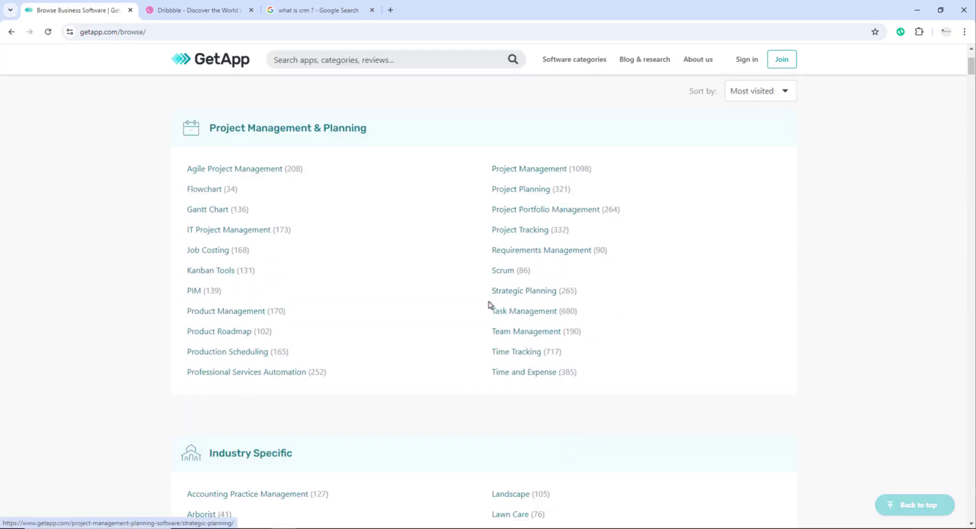
{"action": "scroll", "coordinate": [610, 376], "scroll_direction": "down", "scroll_amount": 4}
{"action": "scroll", "coordinate": [585, 363], "scroll_direction": "up", "scroll_amount": 7}
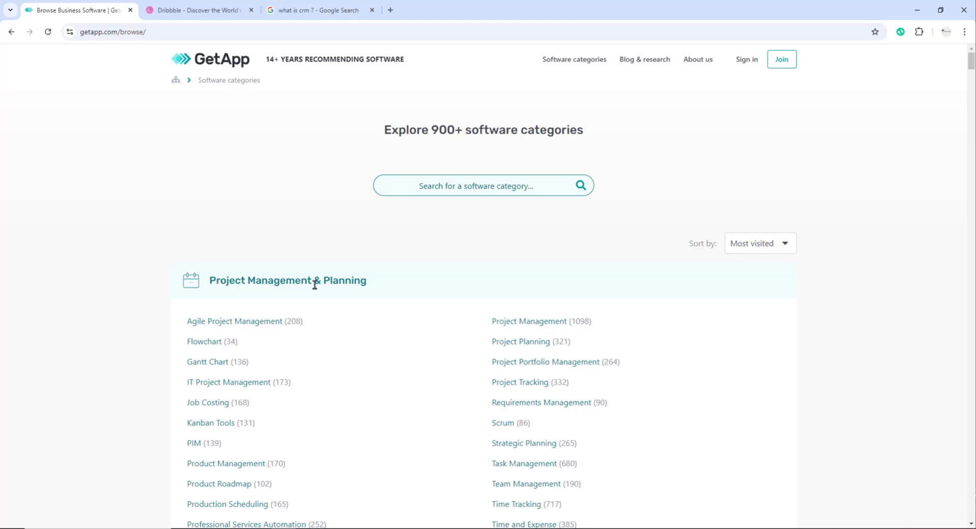
{"action": "mouse_move", "coordinate": [210, 284]}
{"action": "left_mouse_down"}
{"action": "mouse_move", "coordinate": [265, 285]}
{"action": "mouse_move", "coordinate": [211, 286]}
{"action": "left_mouse_up"}
{"action": "scroll", "coordinate": [384, 285], "scroll_direction": "down", "scroll_amount": 2}
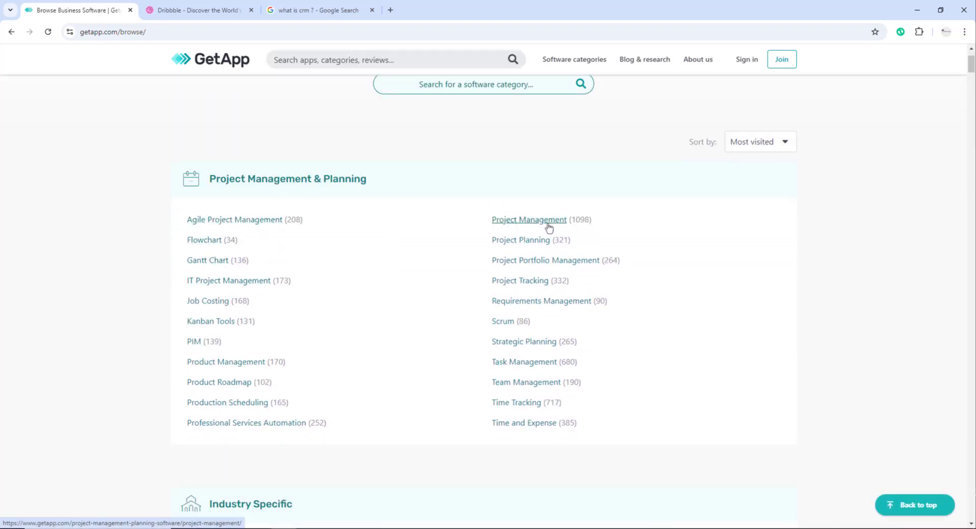
- Review the subcategories listed in the Industry Specific group
{"action": "scroll", "coordinate": [344, 250], "scroll_direction": "down", "scroll_amount": 3}
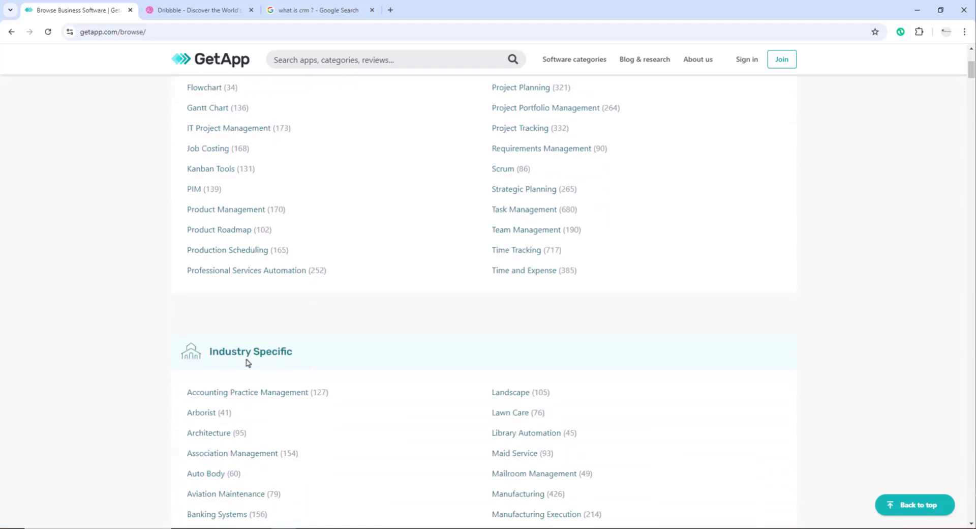
{"action": "scroll", "coordinate": [251, 364], "scroll_direction": "down", "scroll_amount": 3}
{"action": "scroll", "coordinate": [420, 307], "scroll_direction": "down", "scroll_amount": 2}
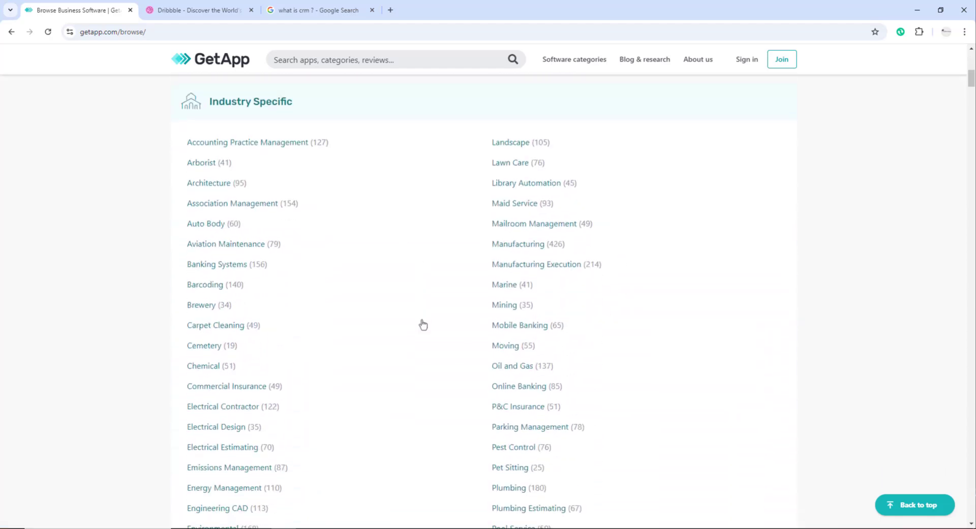
{"action": "scroll", "coordinate": [239, 222], "scroll_direction": "down", "scroll_amount": 1}
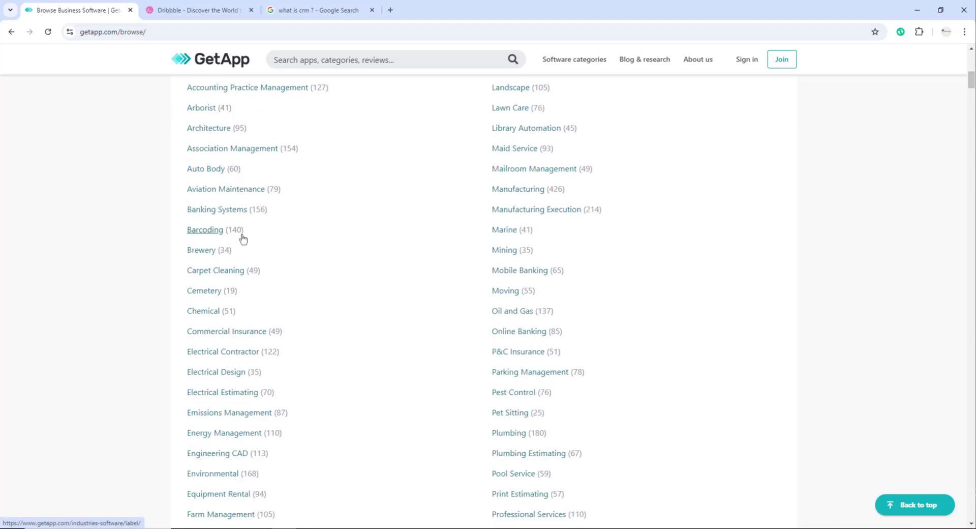
{"action": "scroll", "coordinate": [244, 240], "scroll_direction": "down", "scroll_amount": 8}
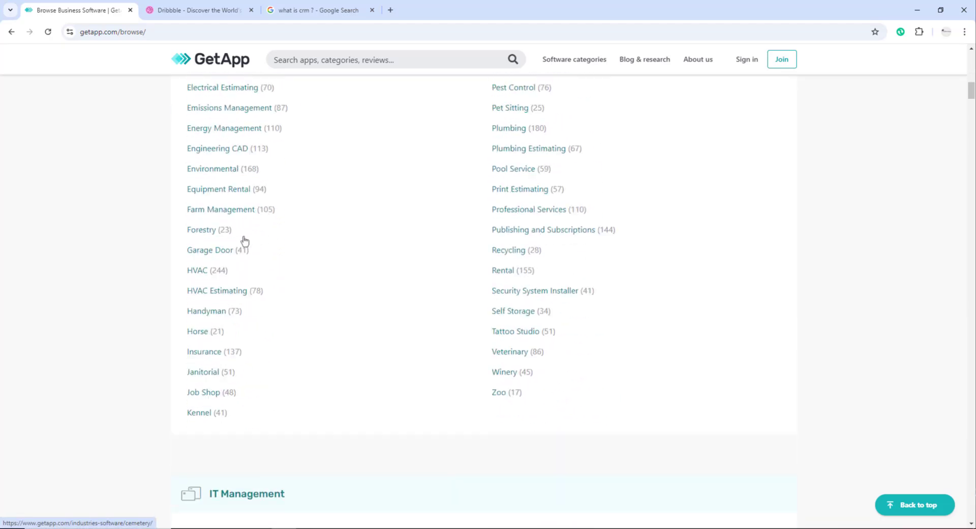
{"action": "scroll", "coordinate": [245, 241], "scroll_direction": "down", "scroll_amount": 1}
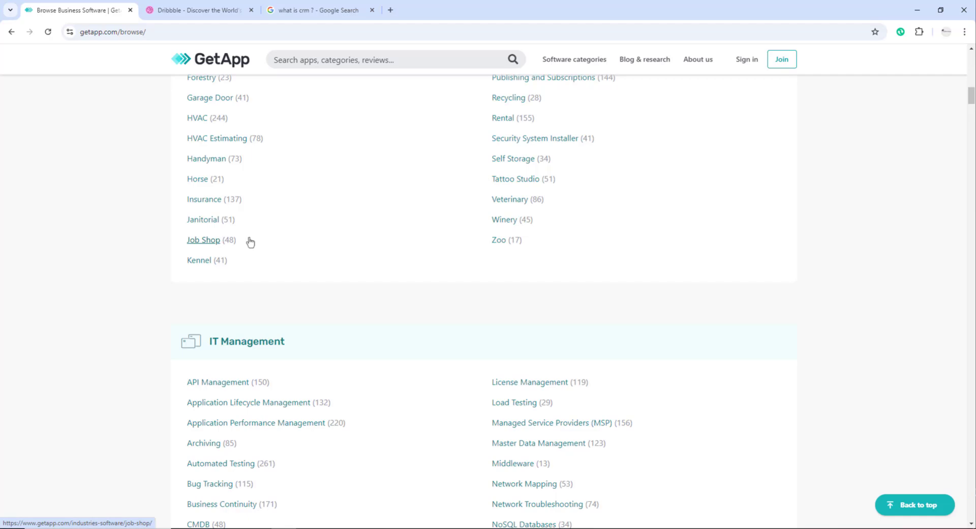
{"action": "scroll", "coordinate": [274, 249], "scroll_direction": "down", "scroll_amount": 2}
{"action": "scroll", "coordinate": [300, 254], "scroll_direction": "up", "scroll_amount": 2}
- Review the category groups from IT Management, Communications, Operations Management and Collaboration through to Customer Management
{"action": "scroll", "coordinate": [307, 264], "scroll_direction": "down", "scroll_amount": 10}
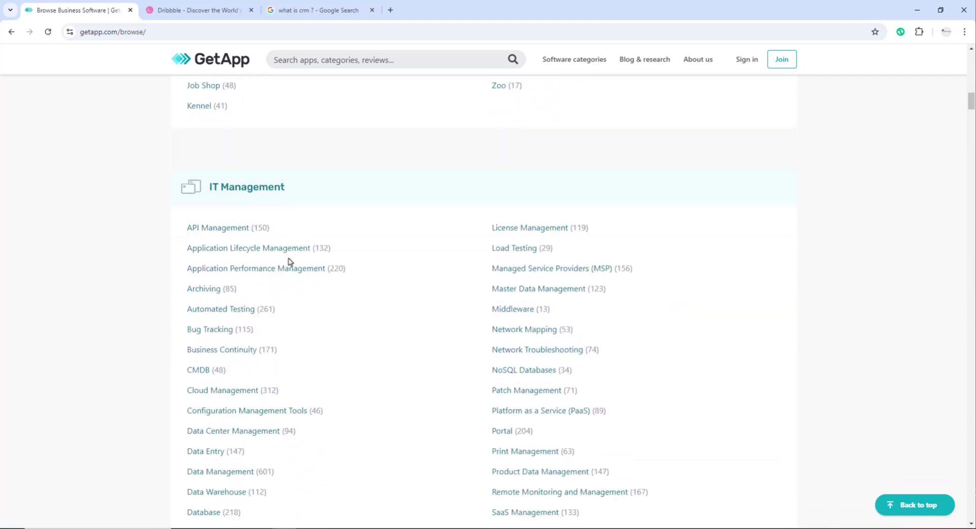
{"action": "scroll", "coordinate": [587, 405], "scroll_direction": "down", "scroll_amount": 5}
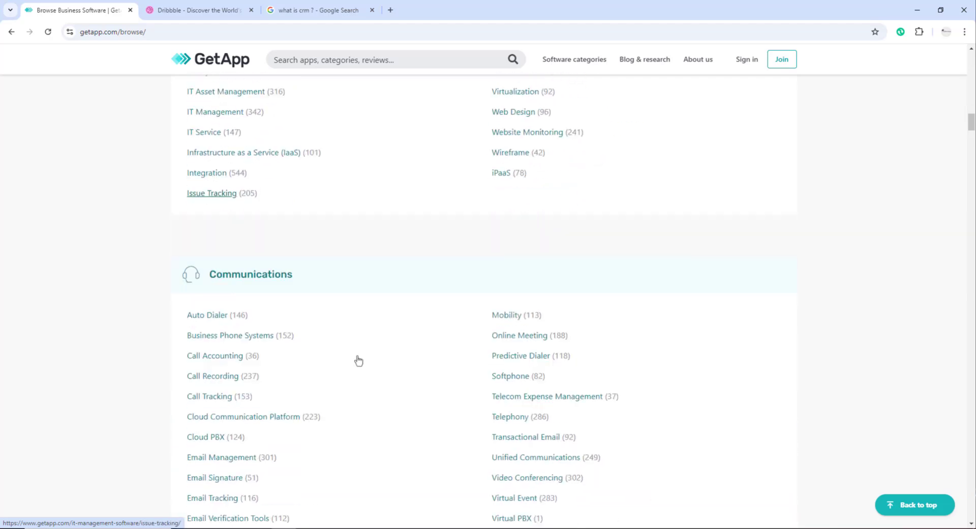
{"action": "scroll", "coordinate": [289, 291], "scroll_direction": "up", "scroll_amount": 2}
{"action": "scroll", "coordinate": [289, 291], "scroll_direction": "down", "scroll_amount": 8}
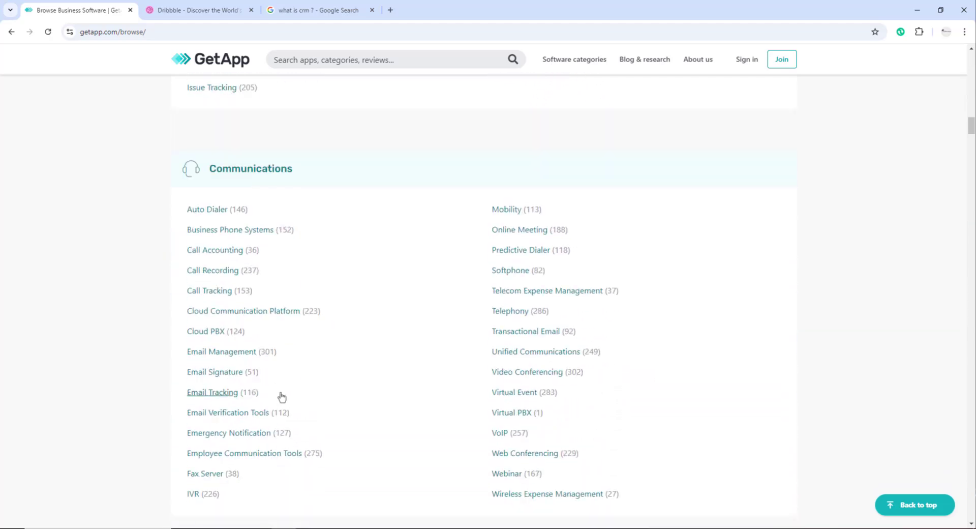
{"action": "scroll", "coordinate": [285, 396], "scroll_direction": "down", "scroll_amount": 2}
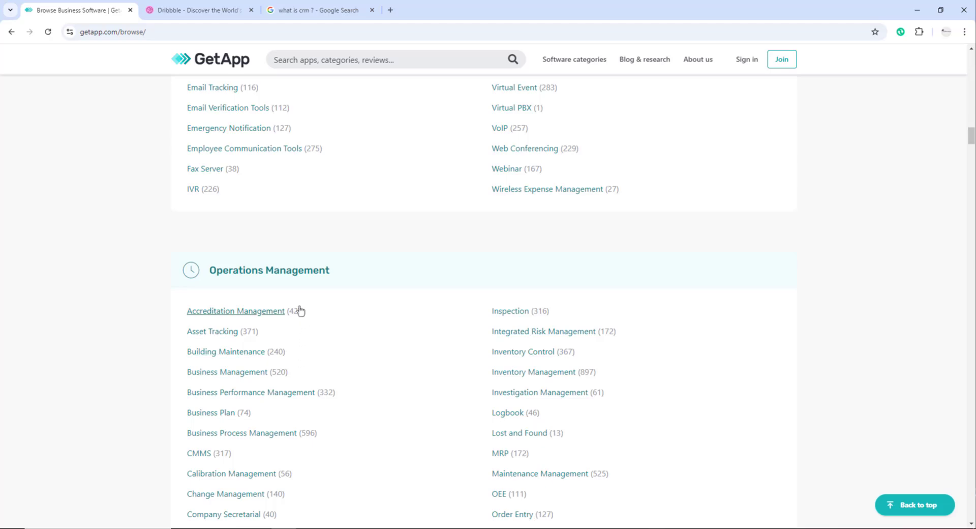
{"action": "scroll", "coordinate": [301, 307], "scroll_direction": "down", "scroll_amount": 10}
{"action": "scroll", "coordinate": [300, 306], "scroll_direction": "down", "scroll_amount": 13}
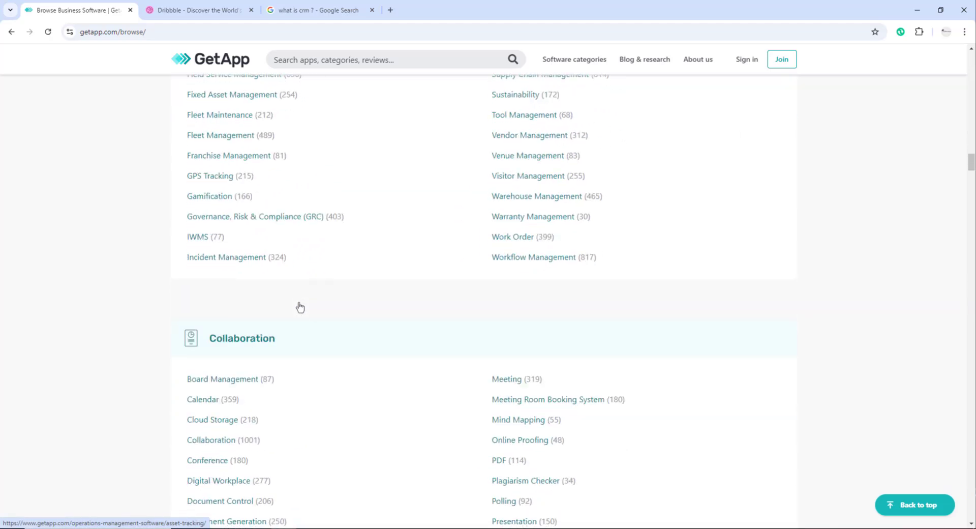
{"action": "scroll", "coordinate": [303, 310], "scroll_direction": "down", "scroll_amount": 6}
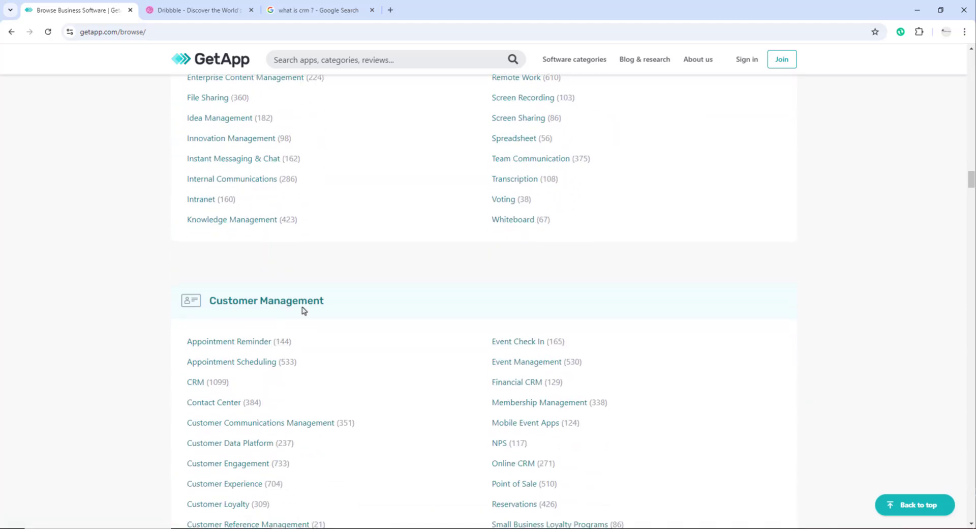
{"action": "scroll", "coordinate": [300, 244], "scroll_direction": "up", "scroll_amount": 1}
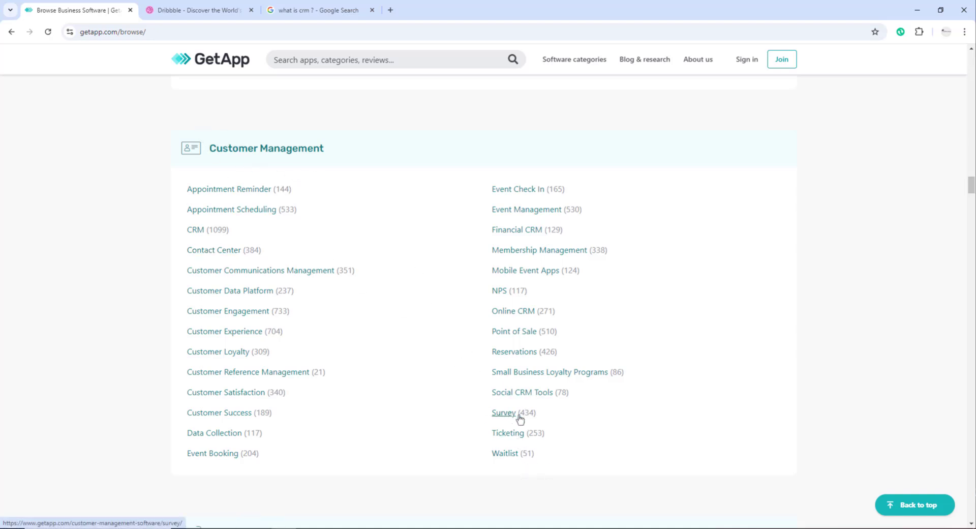
- Open the Customer Loyalty category from the Customer Management group and view its filters
{"action": "left_click", "coordinate": [232, 357]}
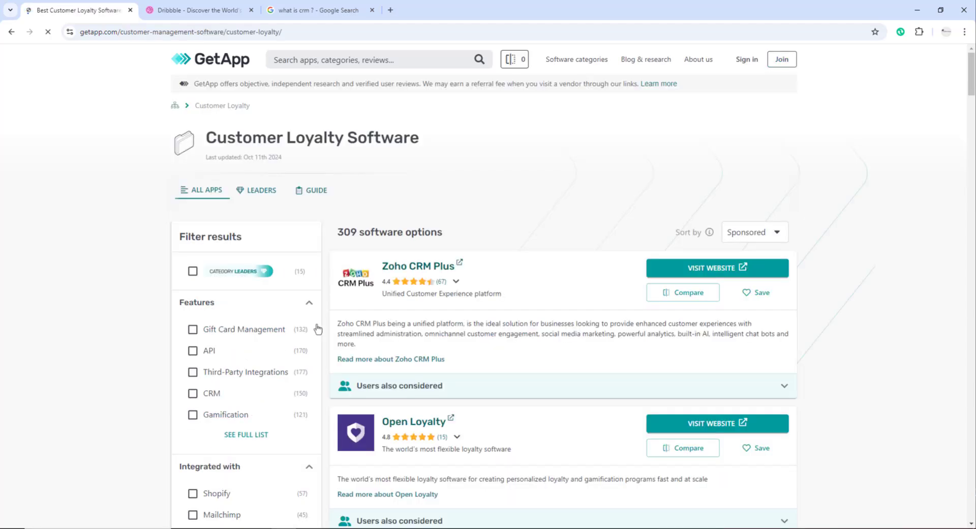
{"action": "scroll", "coordinate": [425, 320], "scroll_direction": "down", "scroll_amount": 2}
{"action": "scroll", "coordinate": [427, 321], "scroll_direction": "down", "scroll_amount": 1}
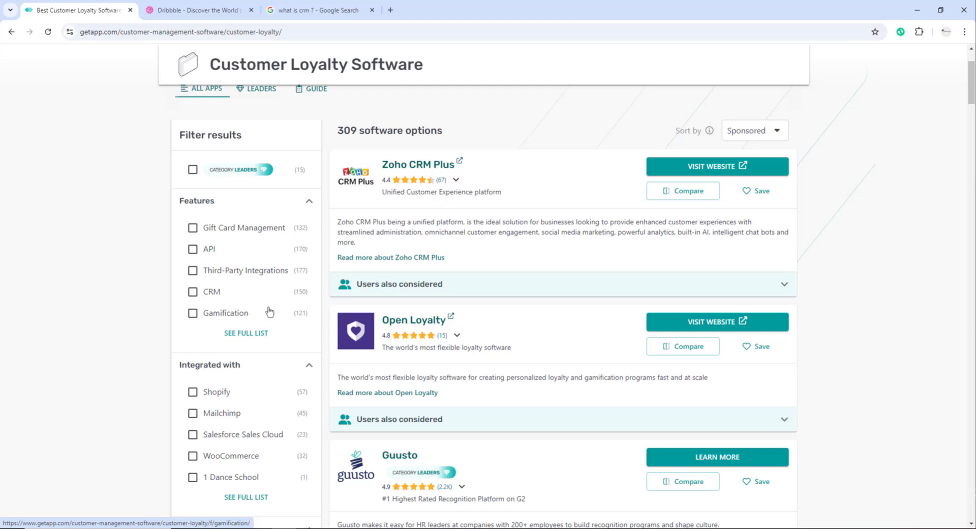
- Look through the full list of Features filters for Customer Loyalty Software, then close it
{"action": "scroll", "coordinate": [269, 311], "scroll_direction": "down", "scroll_amount": 1}
{"action": "left_click", "coordinate": [245, 281]}
{"action": "scroll", "coordinate": [491, 322], "scroll_direction": "down", "scroll_amount": 10}
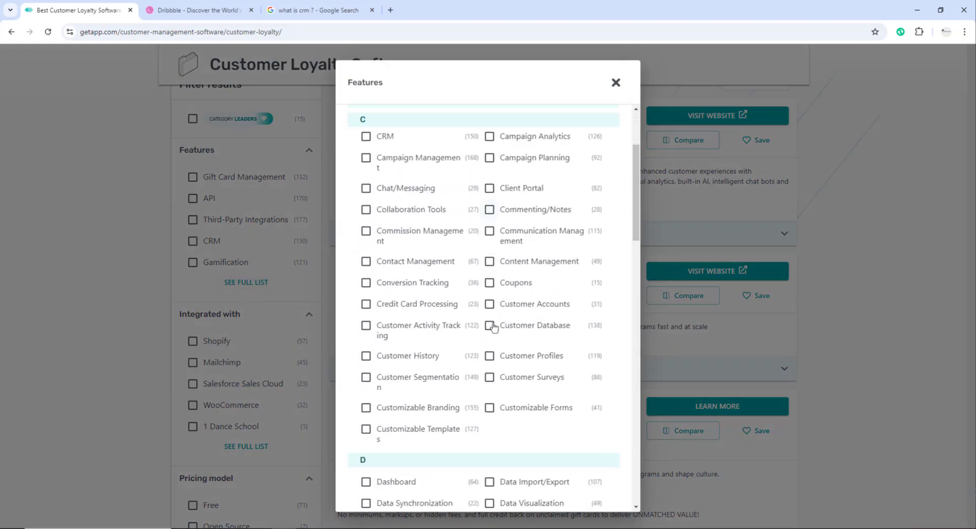
{"action": "scroll", "coordinate": [499, 331], "scroll_direction": "down", "scroll_amount": 6}
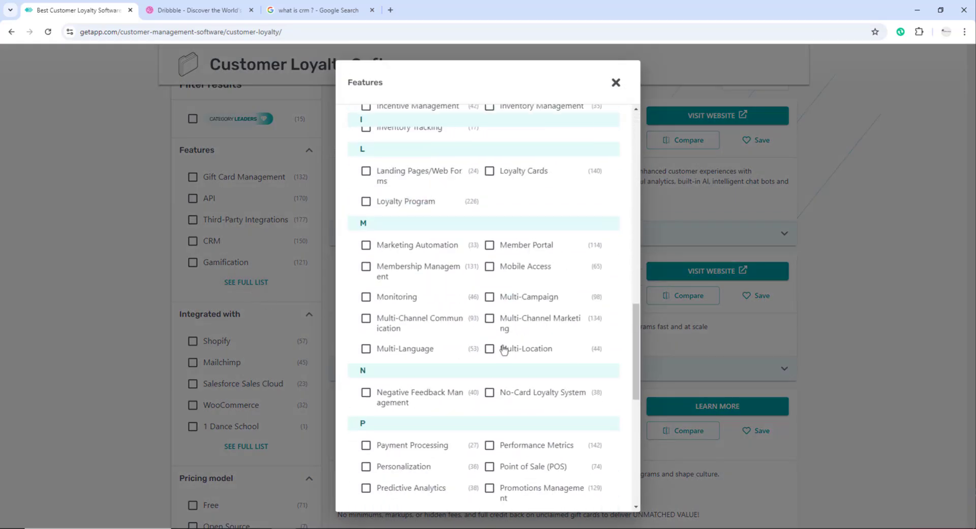
{"action": "left_click", "coordinate": [862, 336]}
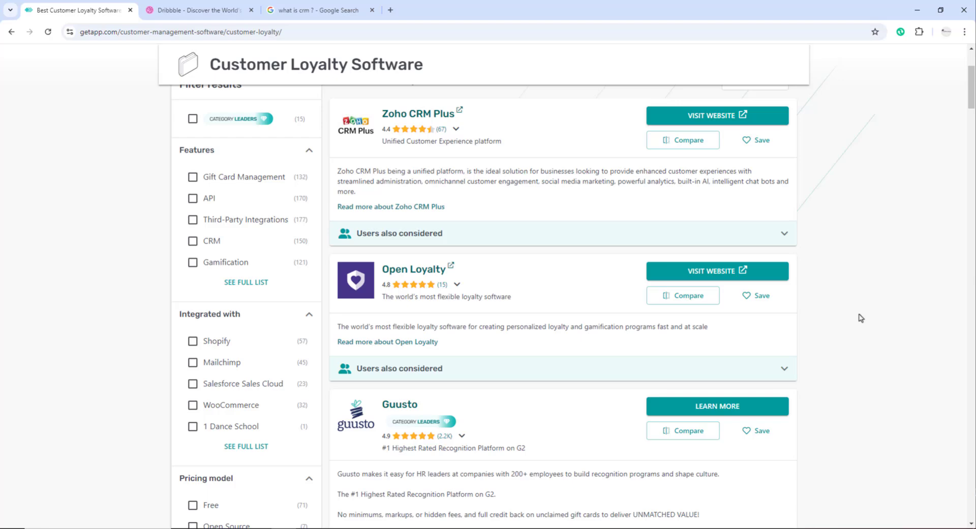
- Examine the Customer Loyalty Software listings and their filters, from Zoho CRM Plus down to Yotpo
{"action": "scroll", "coordinate": [475, 214], "scroll_direction": "down", "scroll_amount": 3}
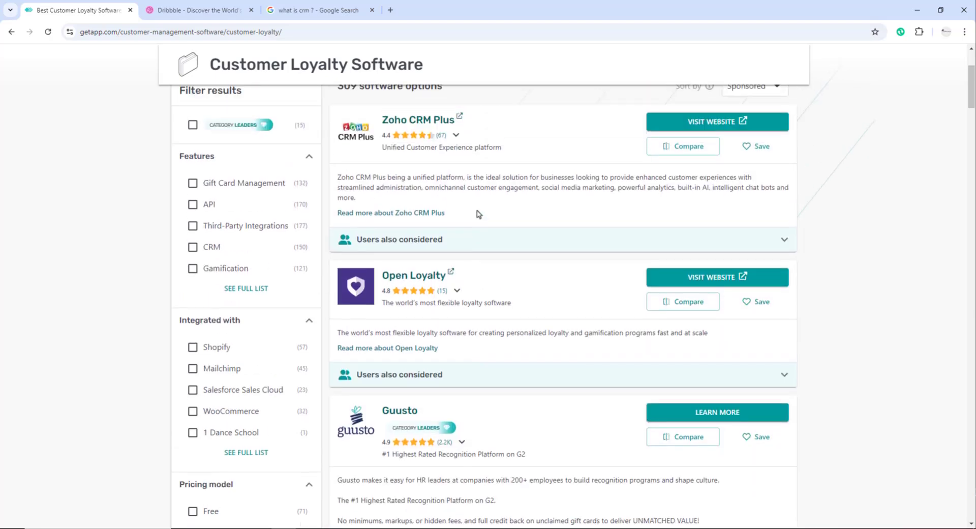
{"action": "scroll", "coordinate": [545, 242], "scroll_direction": "down", "scroll_amount": 4}
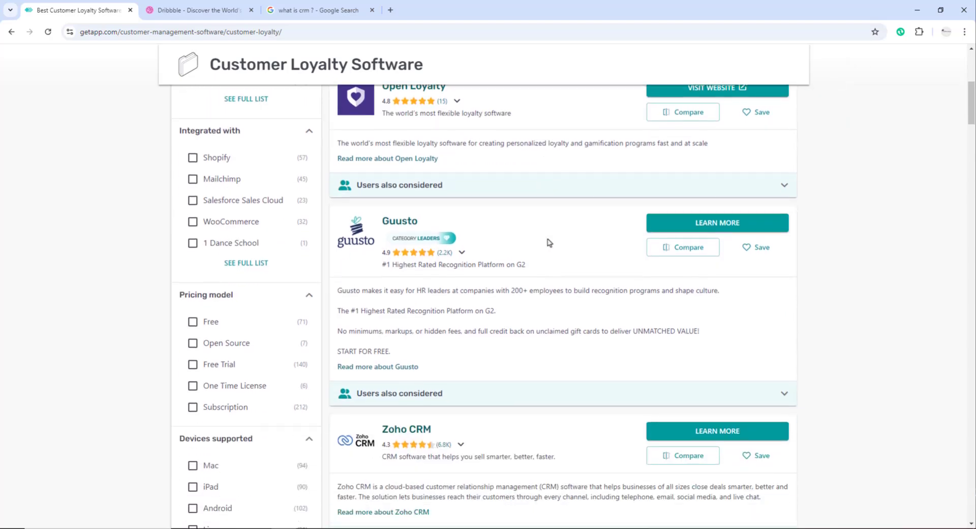
{"action": "scroll", "coordinate": [557, 243], "scroll_direction": "down", "scroll_amount": 1}
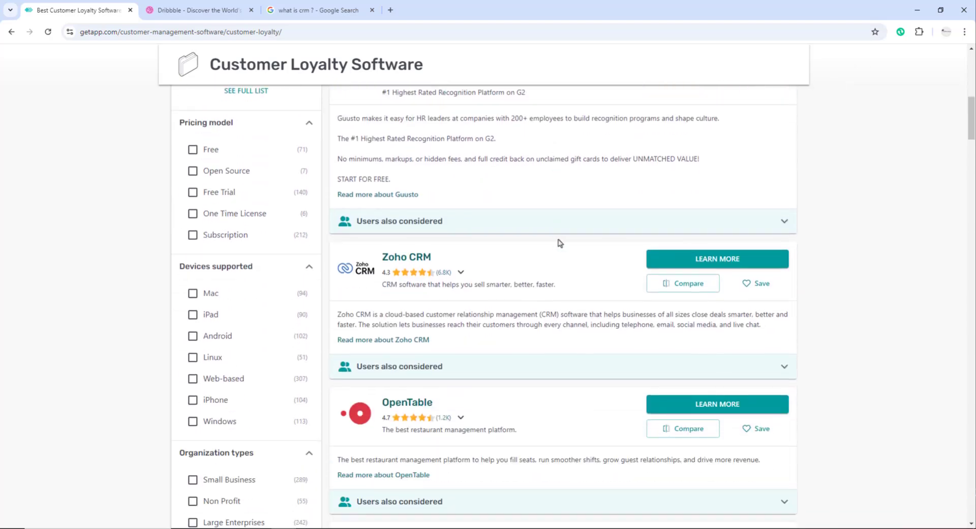
{"action": "scroll", "coordinate": [558, 242], "scroll_direction": "down", "scroll_amount": 9}
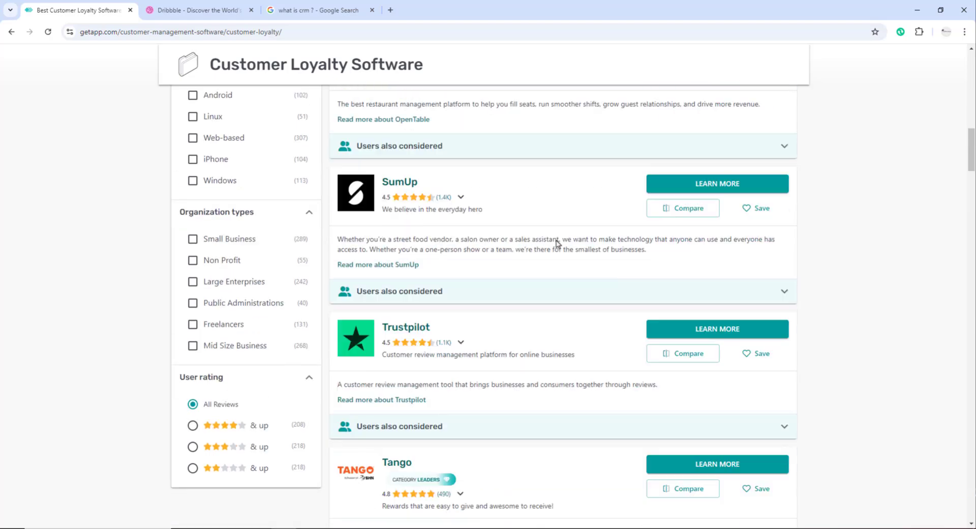
{"action": "scroll", "coordinate": [558, 243], "scroll_direction": "down", "scroll_amount": 3}
{"action": "scroll", "coordinate": [434, 285], "scroll_direction": "down", "scroll_amount": 1}
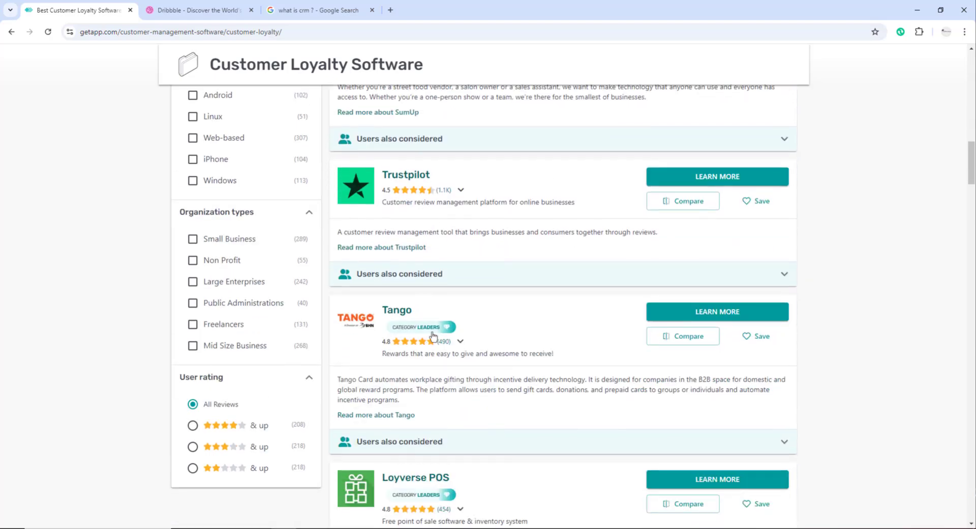
{"action": "scroll", "coordinate": [417, 326], "scroll_direction": "down", "scroll_amount": 3}
{"action": "mouse_move", "coordinate": [405, 248]}
{"action": "scroll", "coordinate": [406, 247], "scroll_direction": "up", "scroll_amount": 2}
{"action": "scroll", "coordinate": [448, 289], "scroll_direction": "down", "scroll_amount": 1}
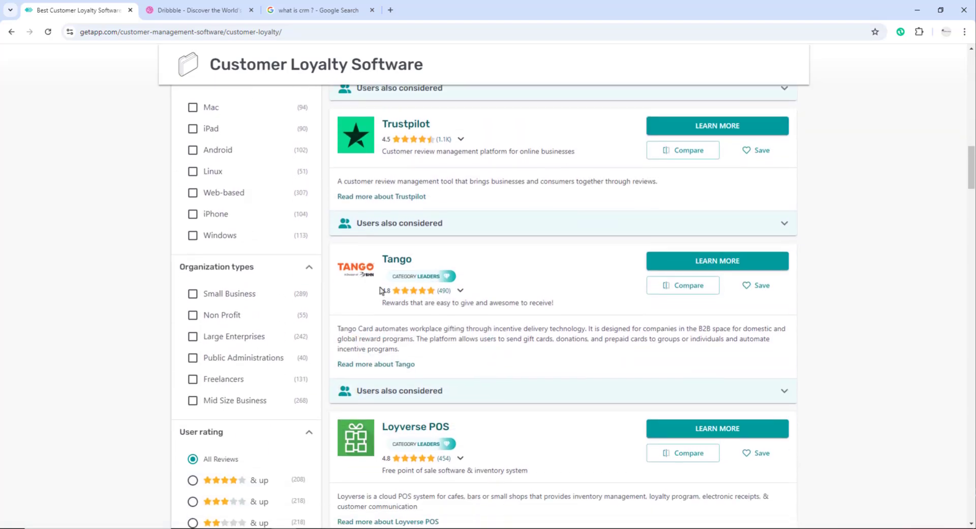
{"action": "scroll", "coordinate": [357, 277], "scroll_direction": "down", "scroll_amount": 1}
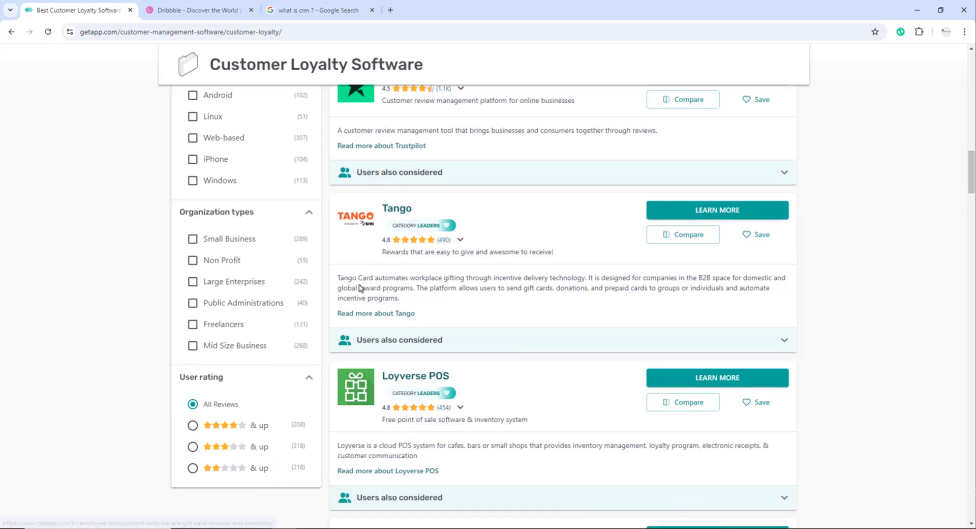
{"action": "scroll", "coordinate": [362, 285], "scroll_direction": "down", "scroll_amount": 1}
{"action": "scroll", "coordinate": [376, 346], "scroll_direction": "down", "scroll_amount": 2}
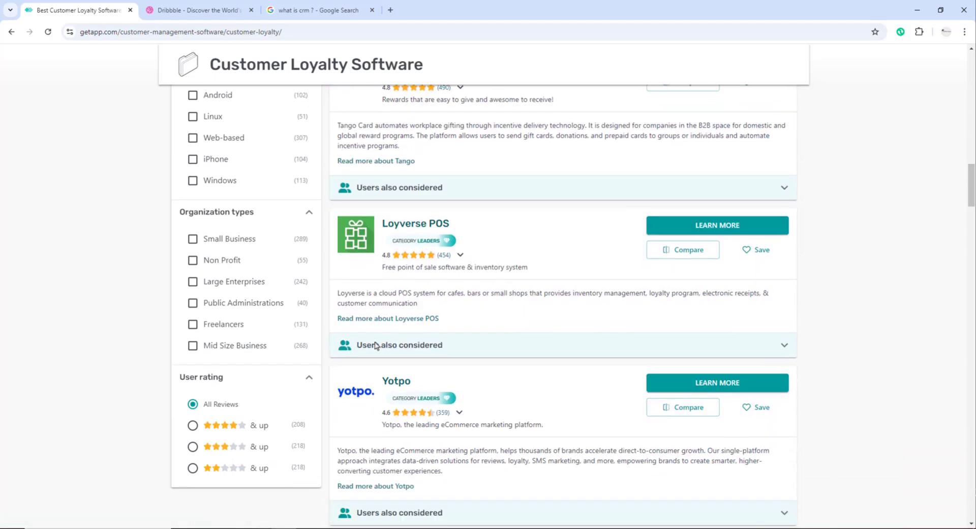
- Look through the Customer Loyalty Software listings from Yotpo down to InviteReferrals
{"action": "scroll", "coordinate": [376, 346], "scroll_direction": "down", "scroll_amount": 1}
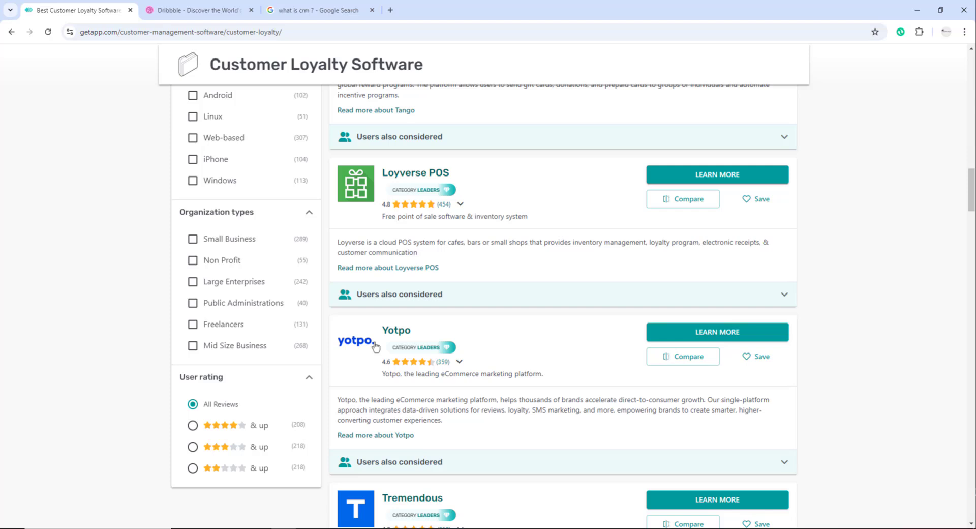
{"action": "scroll", "coordinate": [375, 346], "scroll_direction": "down", "scroll_amount": 3}
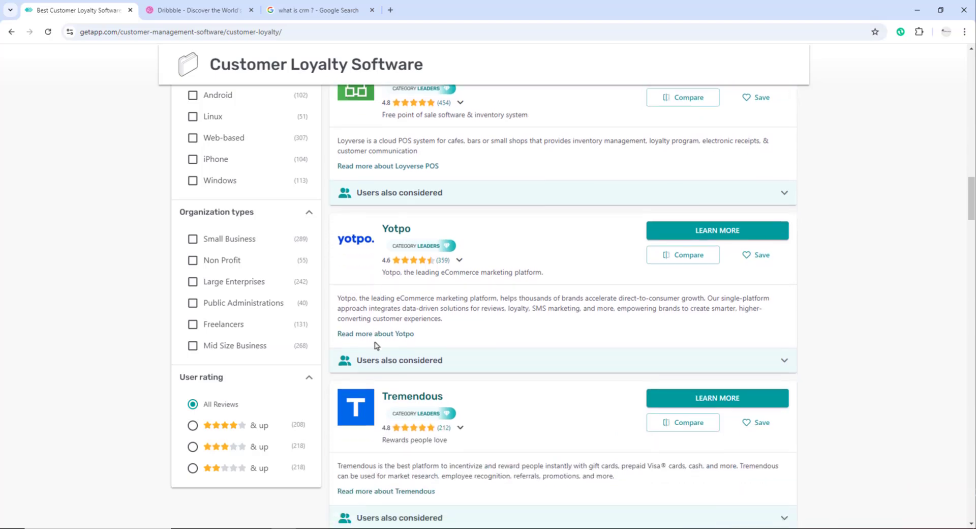
{"action": "scroll", "coordinate": [376, 345], "scroll_direction": "down", "scroll_amount": 5}
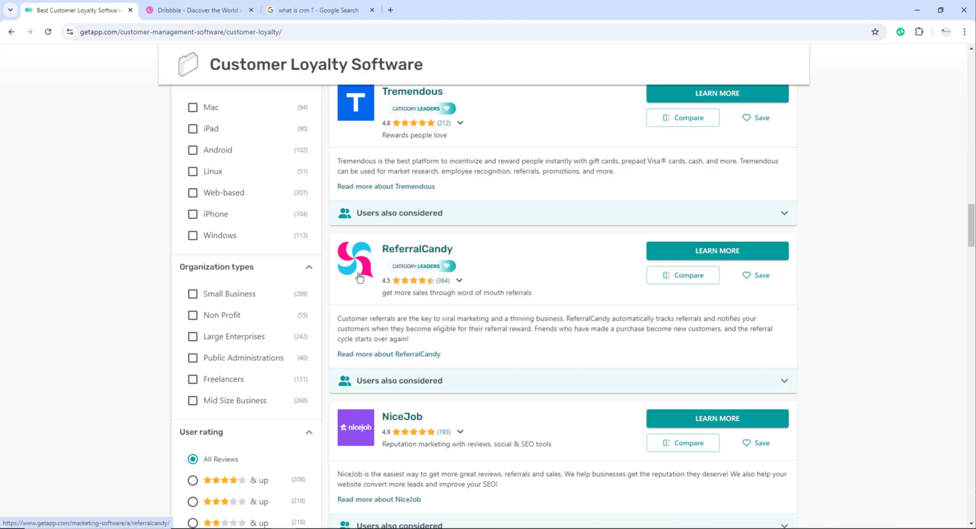
{"action": "scroll", "coordinate": [359, 277], "scroll_direction": "down", "scroll_amount": 2}
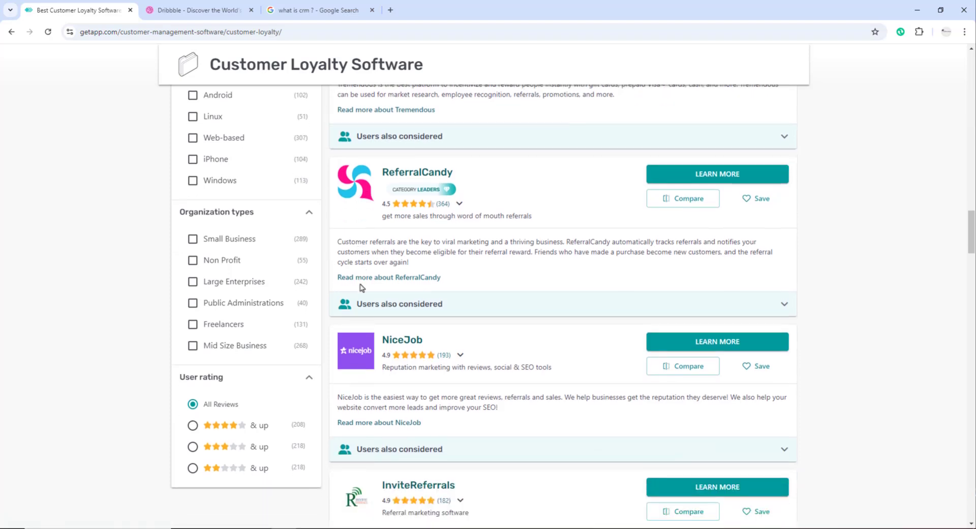
{"action": "scroll", "coordinate": [384, 364], "scroll_direction": "down", "scroll_amount": 1}
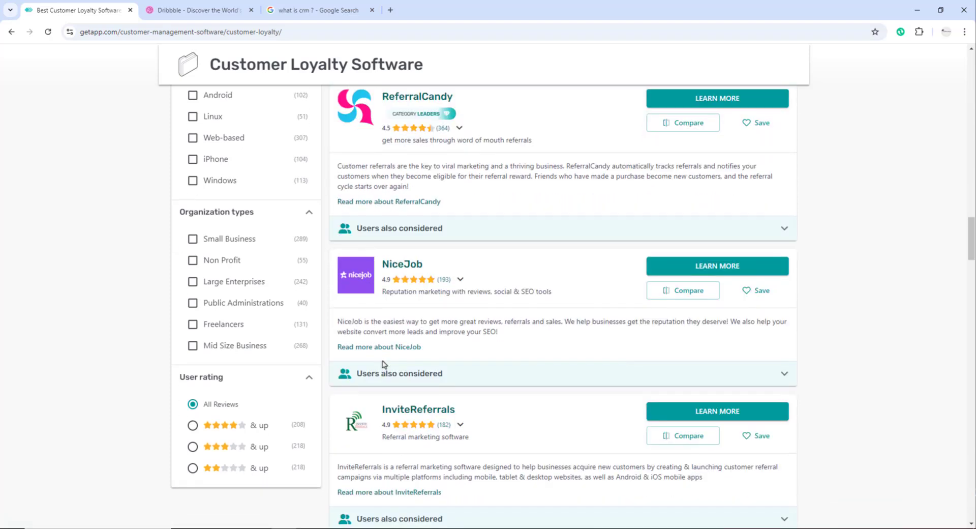
{"action": "scroll", "coordinate": [383, 364], "scroll_direction": "down", "scroll_amount": 1}
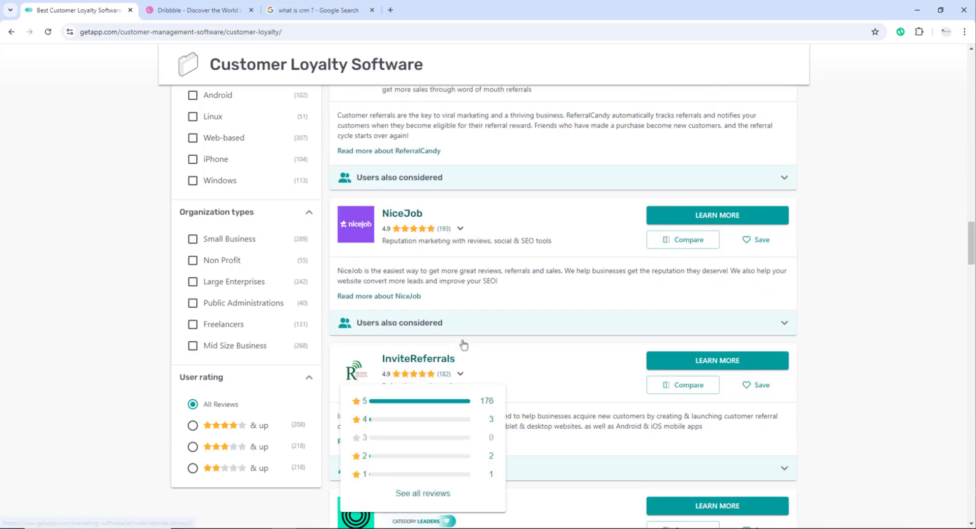
- Return to the software category directory and review the HR & Employee Management and Customer Service & Support groups
{"action": "left_click", "coordinate": [11, 32]}
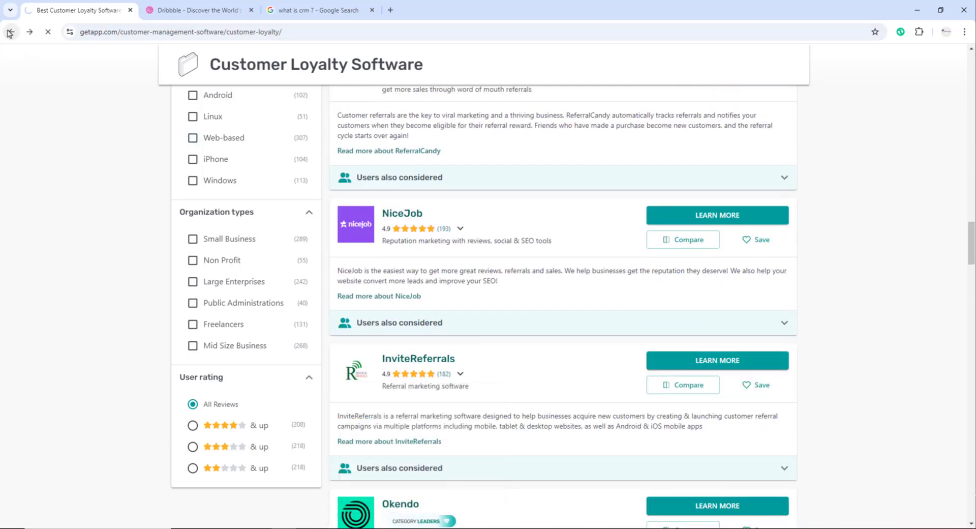
{"action": "scroll", "coordinate": [576, 330], "scroll_direction": "down", "scroll_amount": 4}
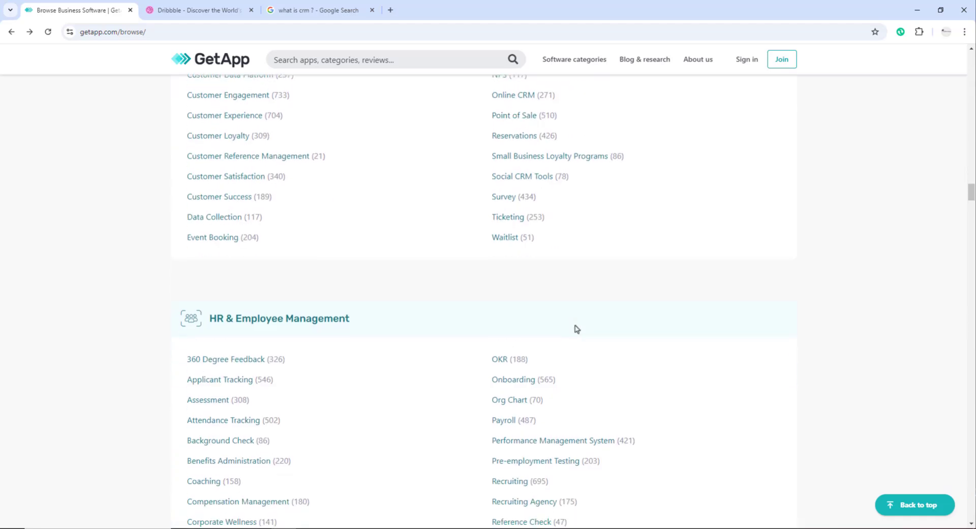
{"action": "scroll", "coordinate": [577, 328], "scroll_direction": "down", "scroll_amount": 6}
{"action": "scroll", "coordinate": [506, 309], "scroll_direction": "up", "scroll_amount": 3}
{"action": "scroll", "coordinate": [430, 290], "scroll_direction": "down", "scroll_amount": 3}
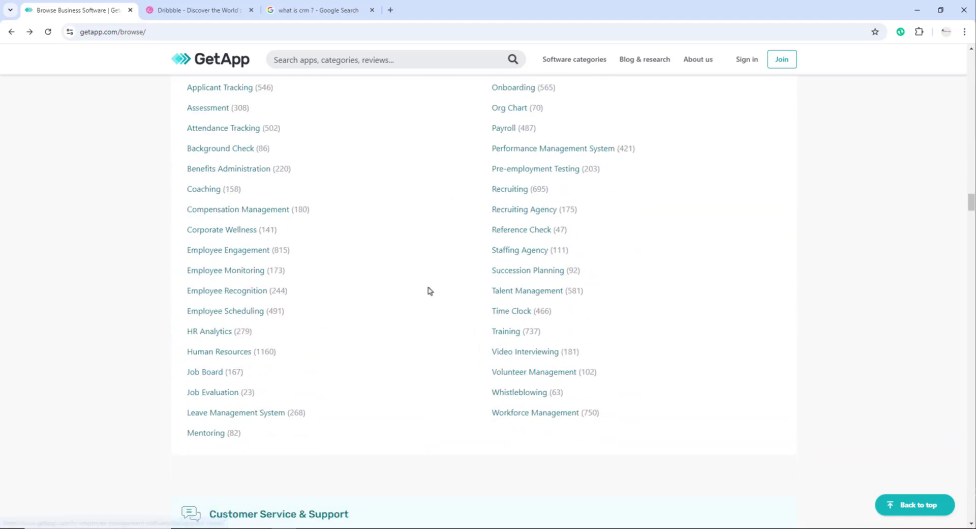
{"action": "scroll", "coordinate": [429, 291], "scroll_direction": "down", "scroll_amount": 5}
{"action": "scroll", "coordinate": [429, 291], "scroll_direction": "down", "scroll_amount": 2}
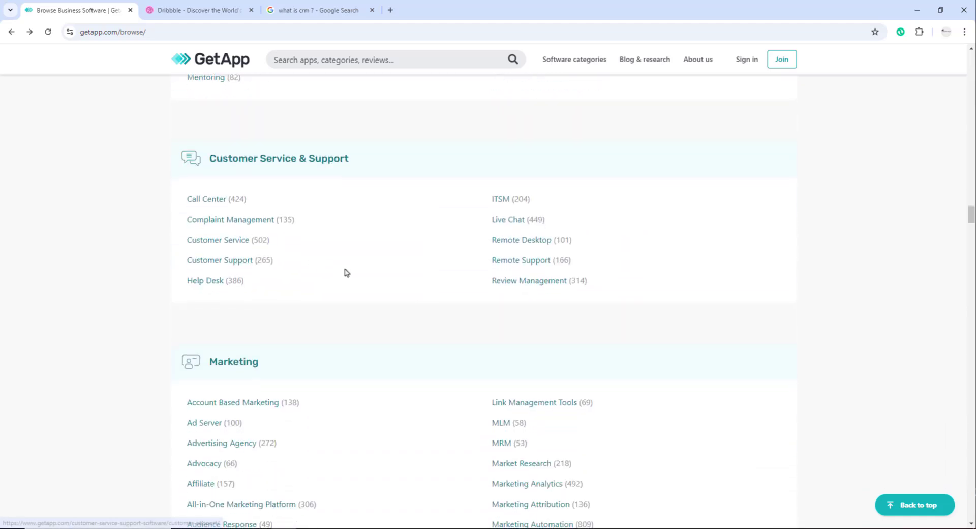
{"action": "scroll", "coordinate": [346, 272], "scroll_direction": "down", "scroll_amount": 1}
{"action": "scroll", "coordinate": [359, 273], "scroll_direction": "up", "scroll_amount": 1}
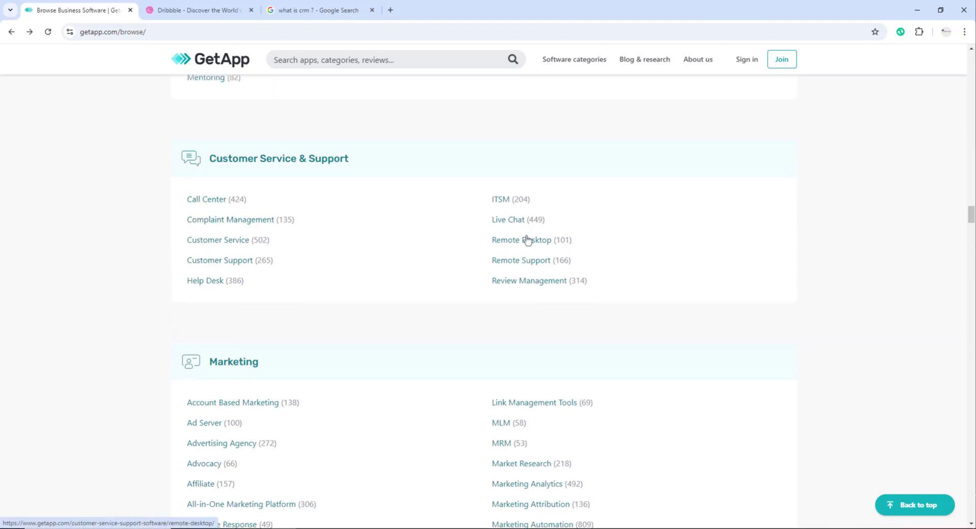
- Open the PPC category from the Marketing group and view its first software listings
{"action": "scroll", "coordinate": [558, 280], "scroll_direction": "down", "scroll_amount": 4}
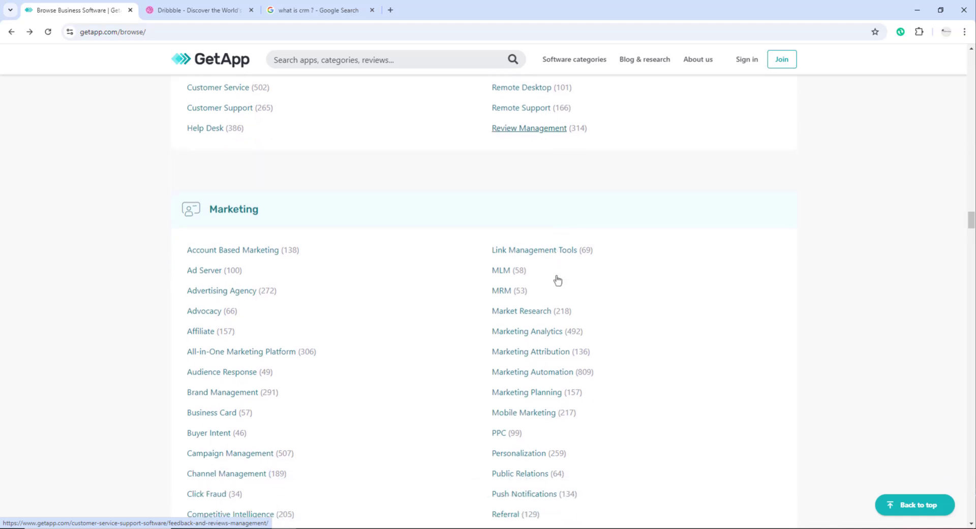
{"action": "scroll", "coordinate": [593, 343], "scroll_direction": "down", "scroll_amount": 1}
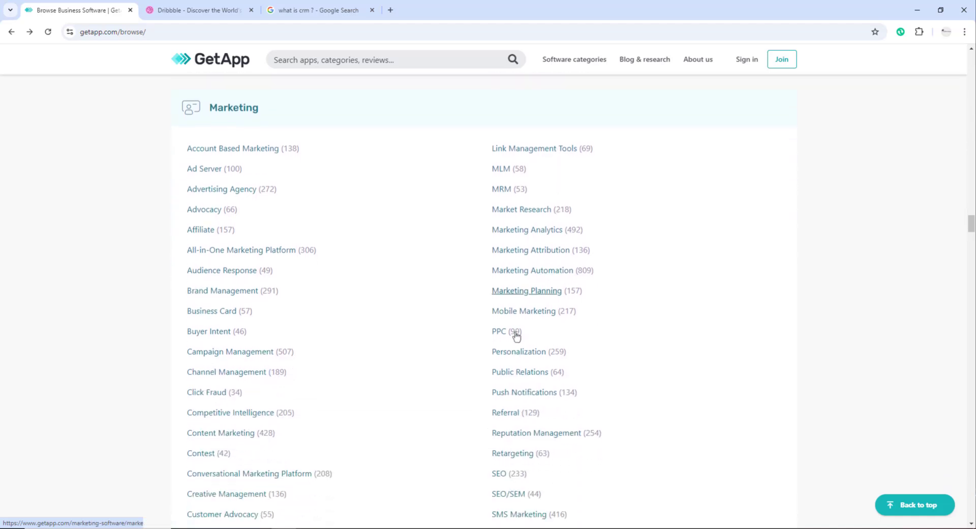
{"action": "left_click", "coordinate": [499, 332]}
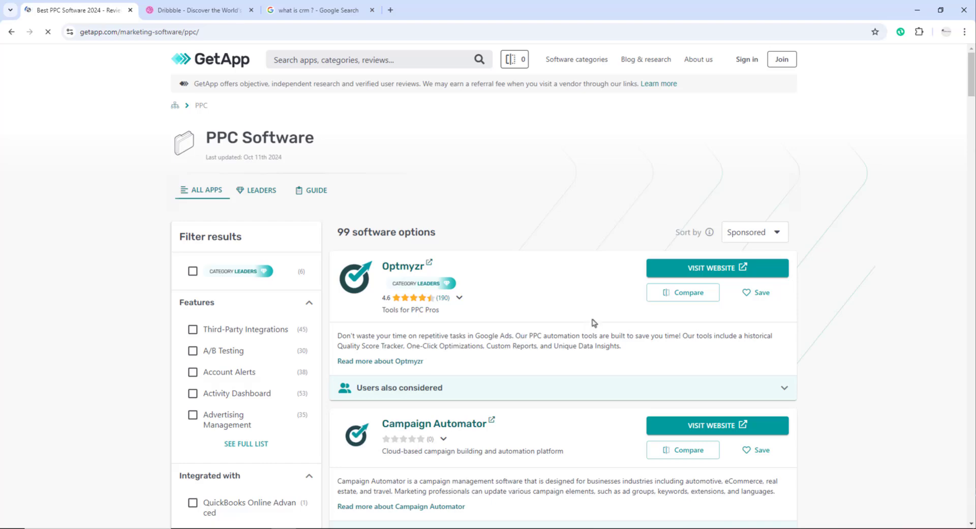
{"action": "scroll", "coordinate": [594, 321], "scroll_direction": "down", "scroll_amount": 2}
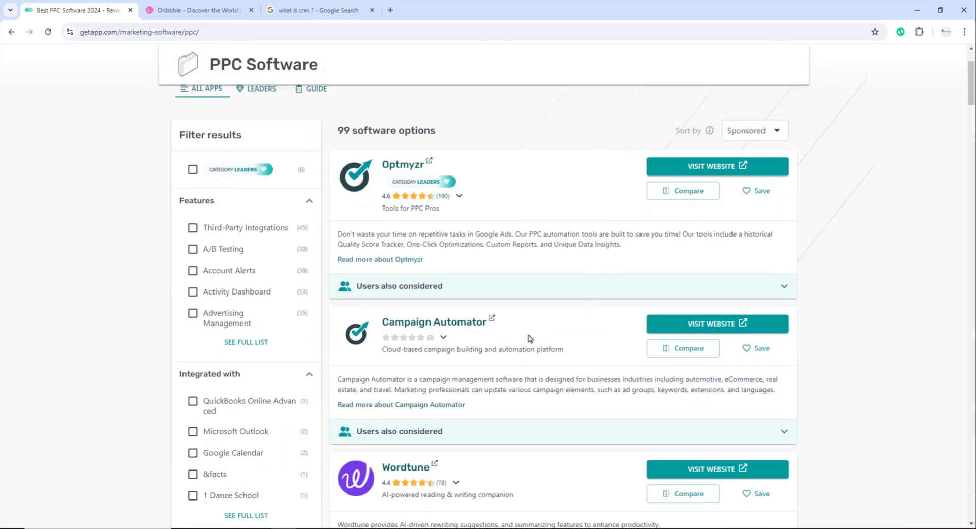
{"action": "scroll", "coordinate": [275, 120], "scroll_direction": "up", "scroll_amount": 1}
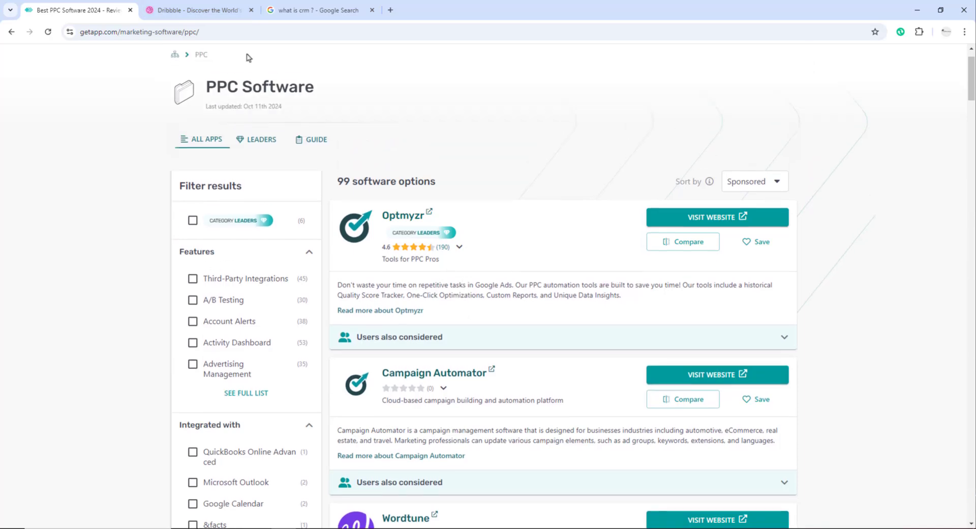
- Switch to Google and search for "what is ppc?"
{"action": "left_click", "coordinate": [325, 10]}
{"action": "left_click_drag", "start_coordinate": [138, 68], "coordinate": [111, 70]}
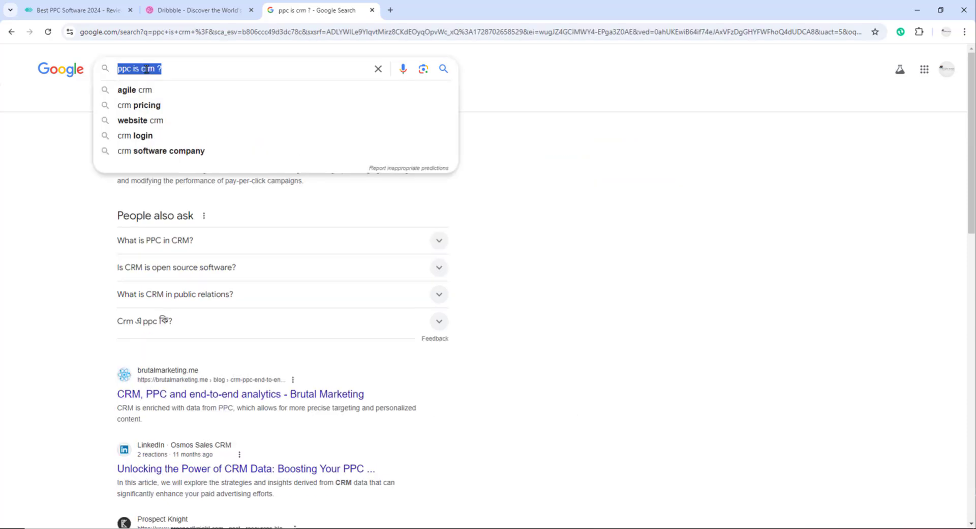
{"action": "type", "text": "what is"}
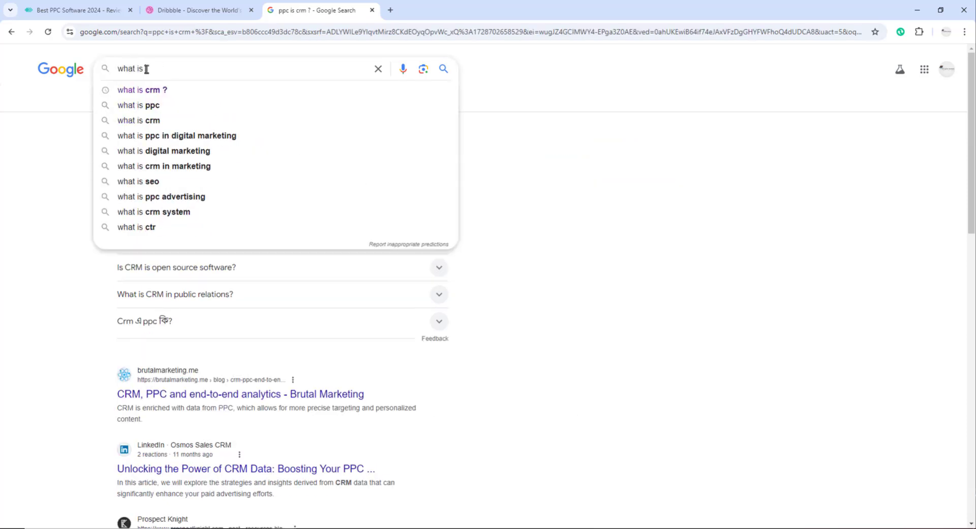
{"action": "type", "text": " ppc?"}
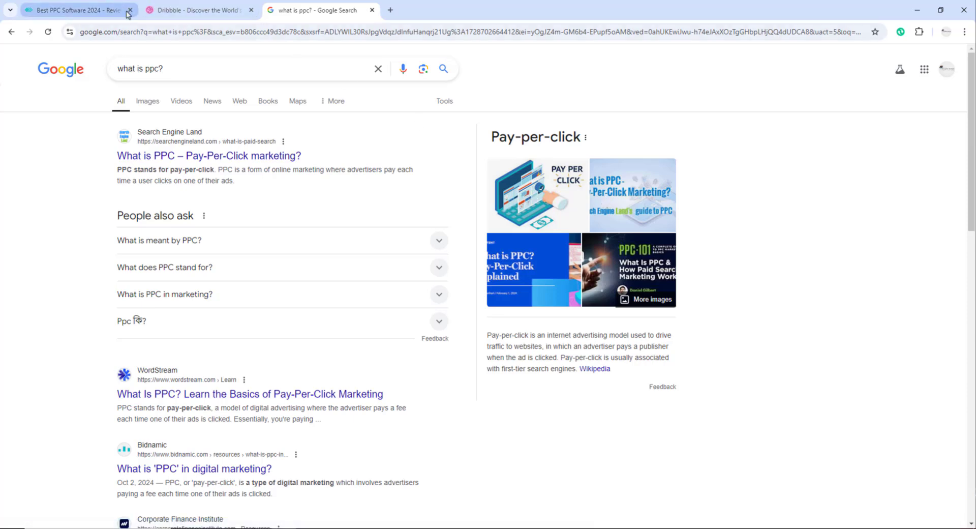
- Go back to GetApp's PPC Software listings and open the Optmyzr website from its entry
{"action": "left_click", "coordinate": [111, 6]}
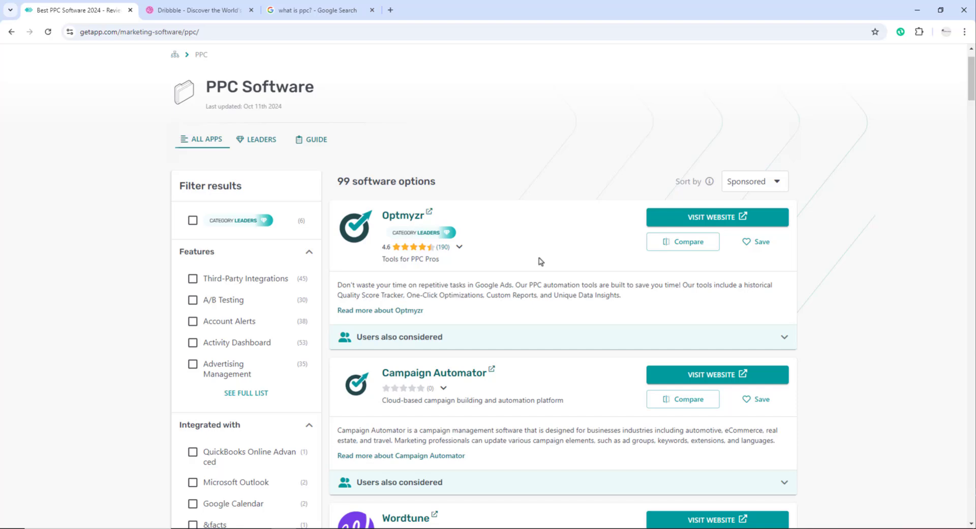
{"action": "scroll", "coordinate": [541, 262], "scroll_direction": "down", "scroll_amount": 1}
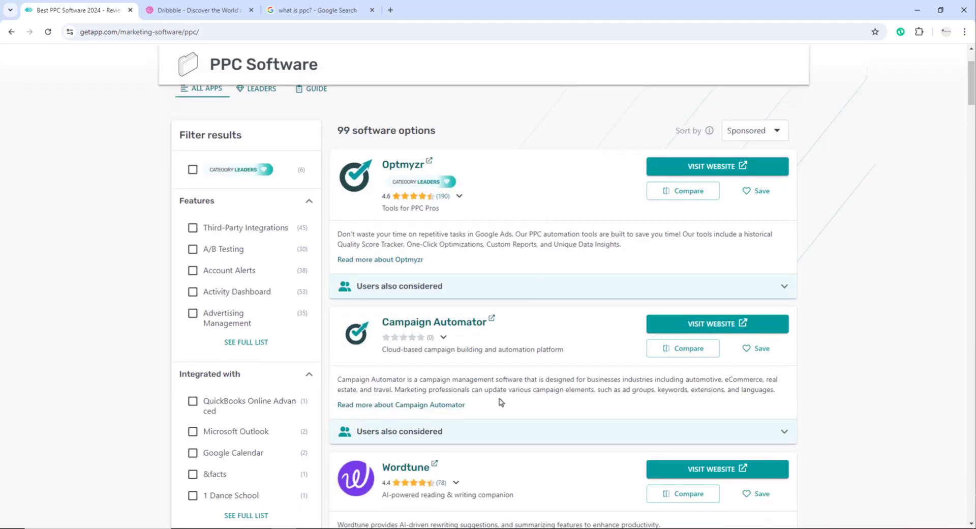
{"action": "scroll", "coordinate": [500, 402], "scroll_direction": "up", "scroll_amount": 2}
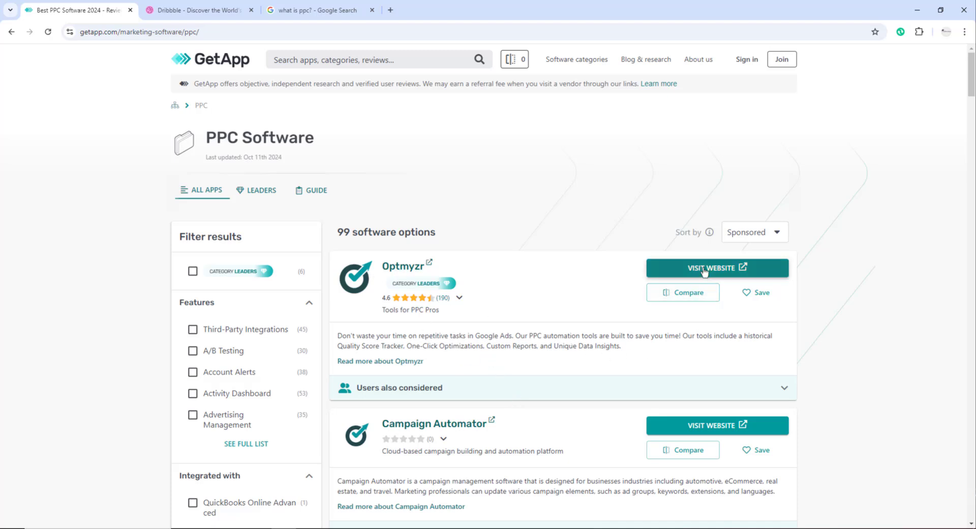
{"action": "left_click", "coordinate": [409, 274]}
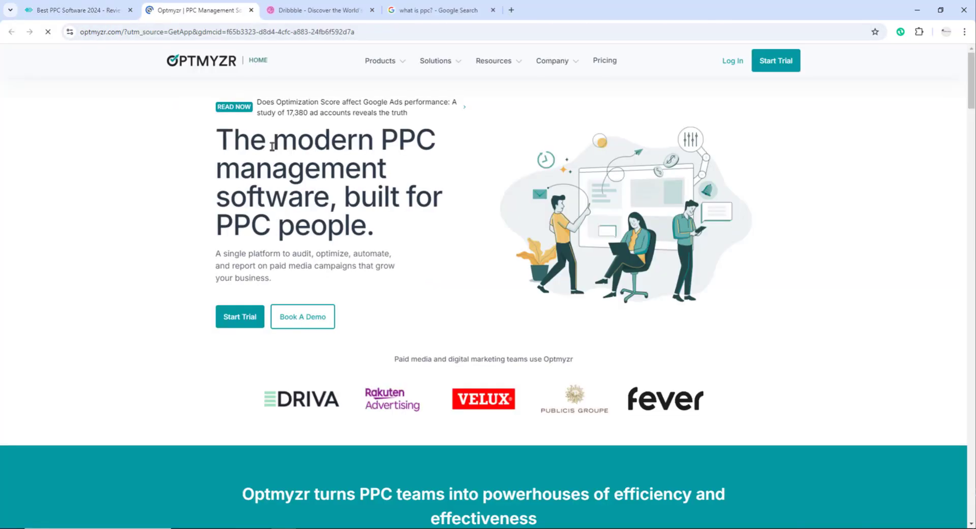
- Look through the whole Optmyzr homepage down to its footer and return to its beginning
{"action": "scroll", "coordinate": [272, 147], "scroll_direction": "down", "scroll_amount": 2}
{"action": "scroll", "coordinate": [273, 147], "scroll_direction": "up", "scroll_amount": 2}
{"action": "scroll", "coordinate": [275, 147], "scroll_direction": "down", "scroll_amount": 10}
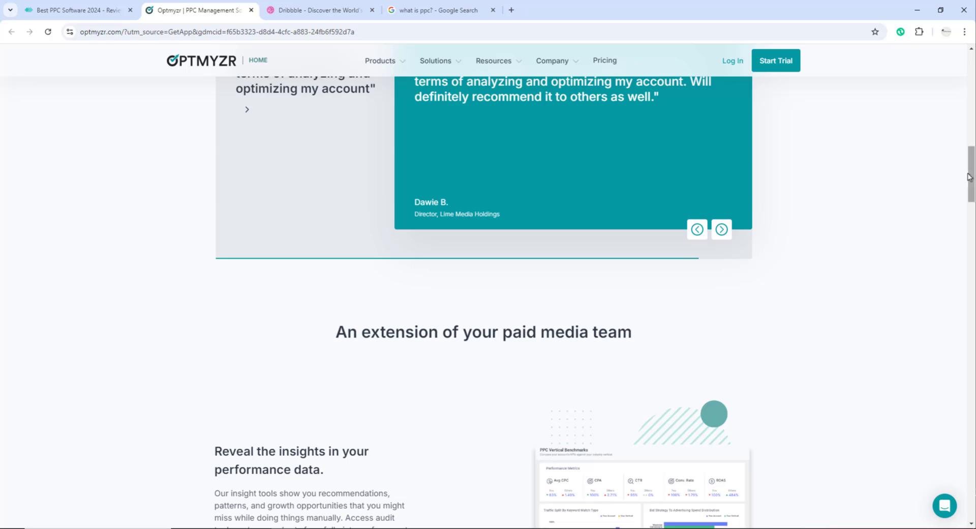
{"action": "left_click_drag", "start_coordinate": [970, 175], "coordinate": [973, 400]}
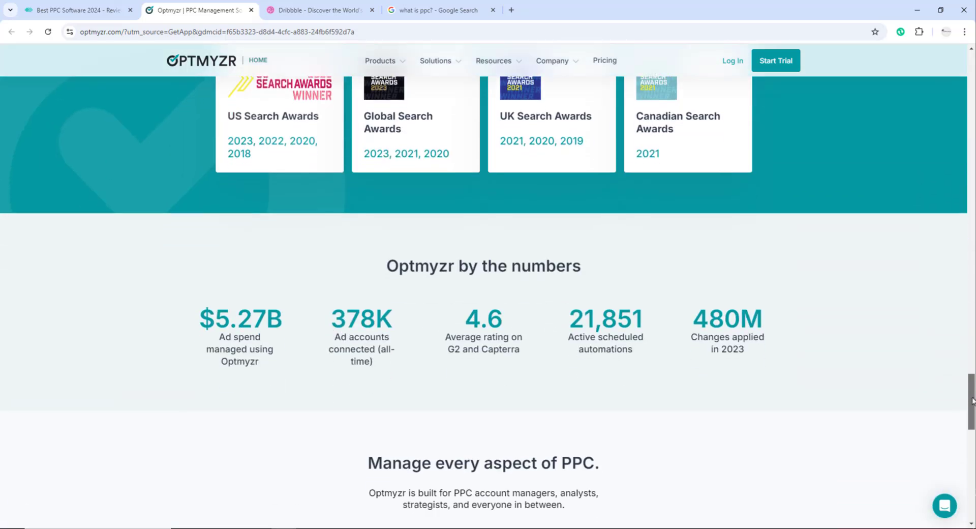
{"action": "right_click", "coordinate": [950, 429]}
{"action": "scroll", "coordinate": [951, 424], "scroll_direction": "up", "scroll_amount": 10}
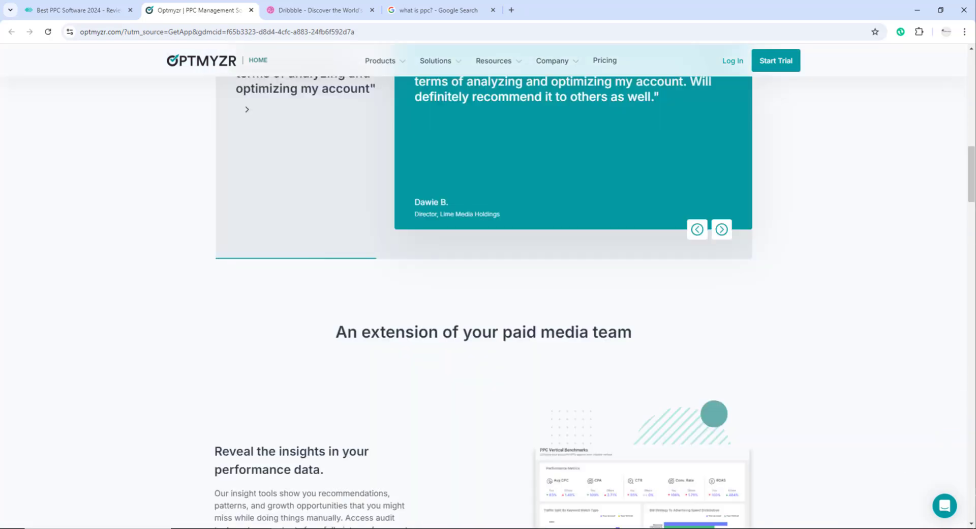
{"action": "left_click_drag", "start_coordinate": [971, 175], "coordinate": [962, 521]}
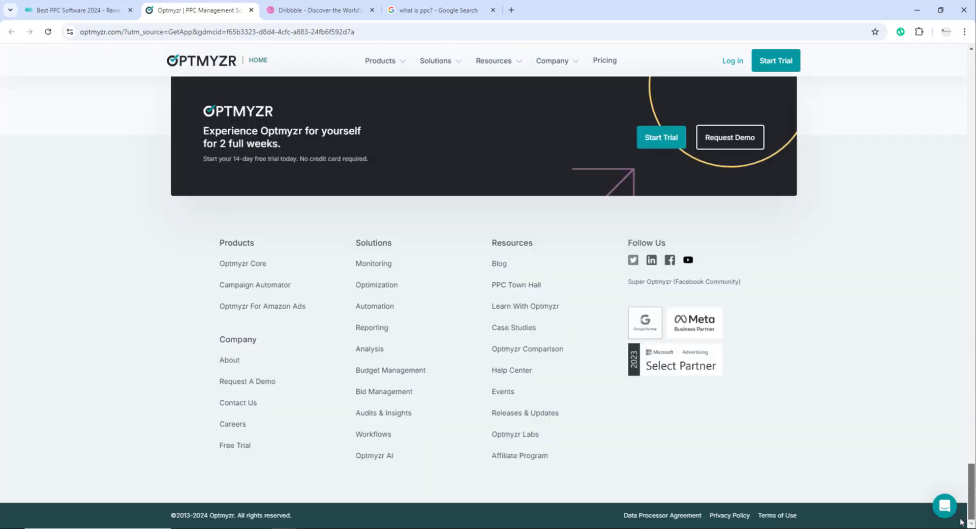
{"action": "left_click_drag", "start_coordinate": [963, 463], "coordinate": [951, 49]}
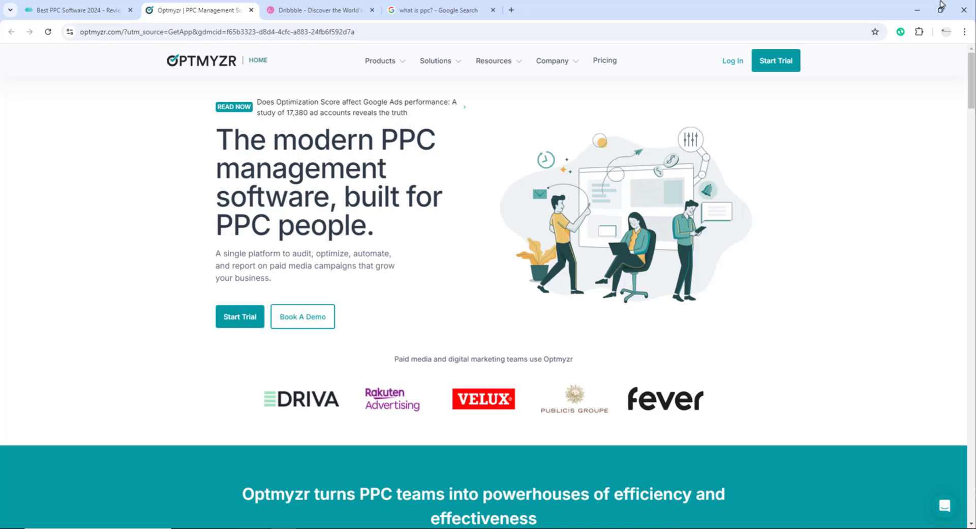
- Examine Optmyzr's product offerings and its homepage sections on PPC management, integrations and client results
{"action": "mouse_move", "coordinate": [400, 61]}
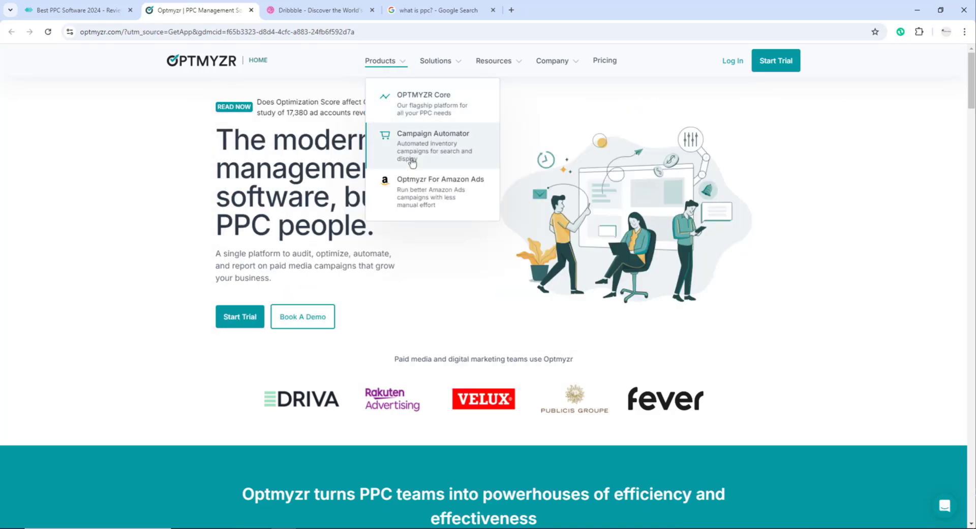
{"action": "mouse_move", "coordinate": [439, 61]}
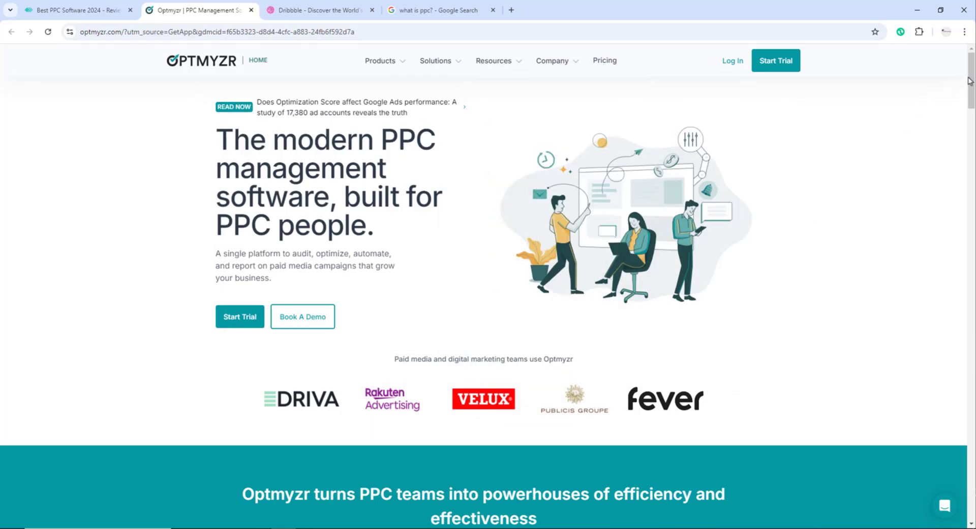
{"action": "scroll", "coordinate": [929, 292], "scroll_direction": "down", "scroll_amount": 20}
{"action": "scroll", "coordinate": [927, 447], "scroll_direction": "down", "scroll_amount": 10}
{"action": "scroll", "coordinate": [936, 407], "scroll_direction": "up", "scroll_amount": 12}
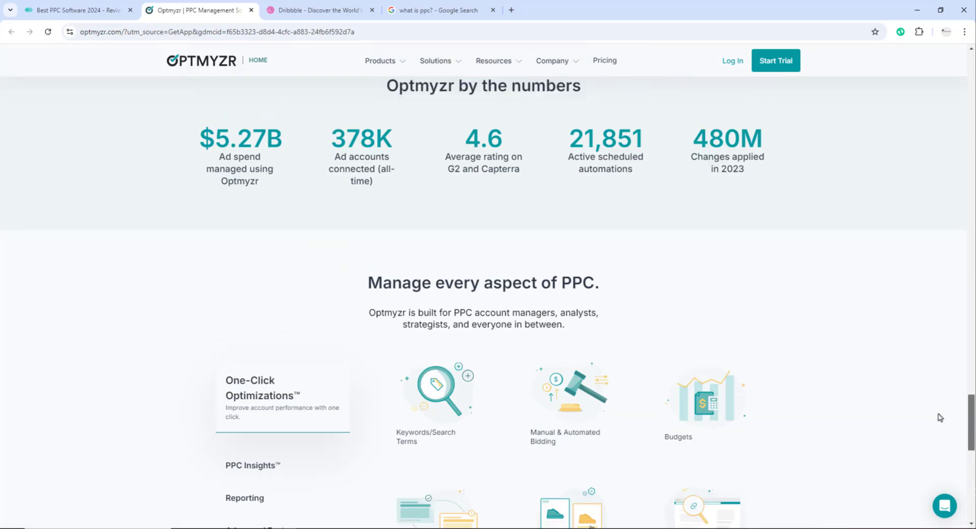
{"action": "scroll", "coordinate": [940, 394], "scroll_direction": "up", "scroll_amount": 15}
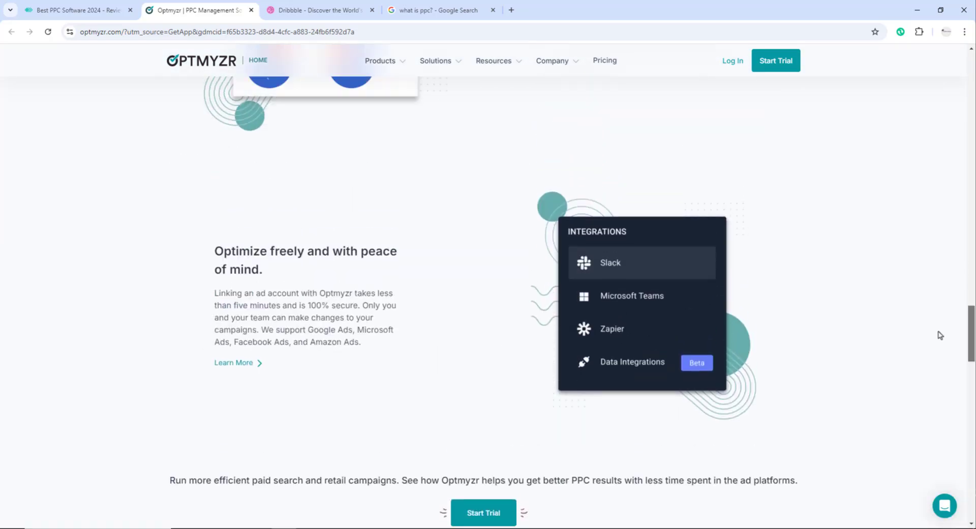
{"action": "scroll", "coordinate": [938, 287], "scroll_direction": "up", "scroll_amount": 15}
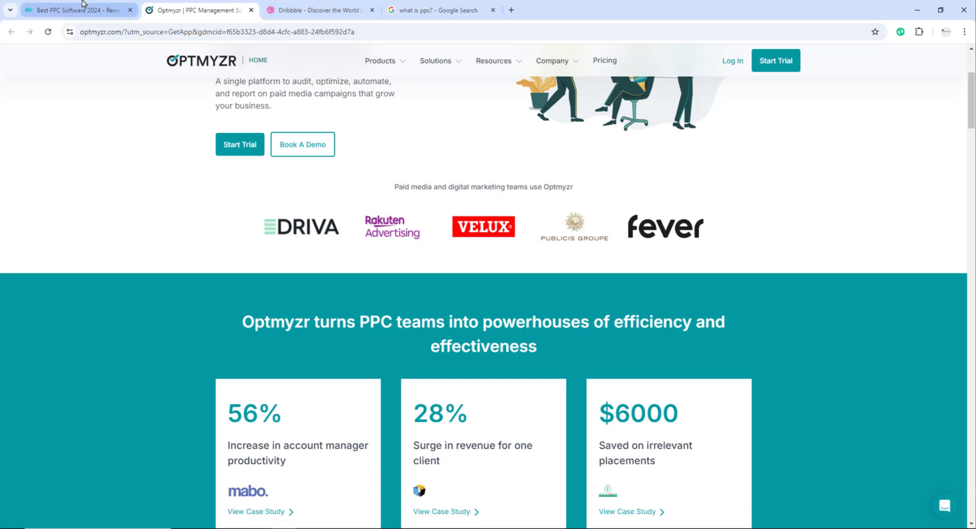
- Return to GetApp's PPC Software page and look through the listings from Optmyzr to monday.com
{"action": "left_click", "coordinate": [83, 5]}
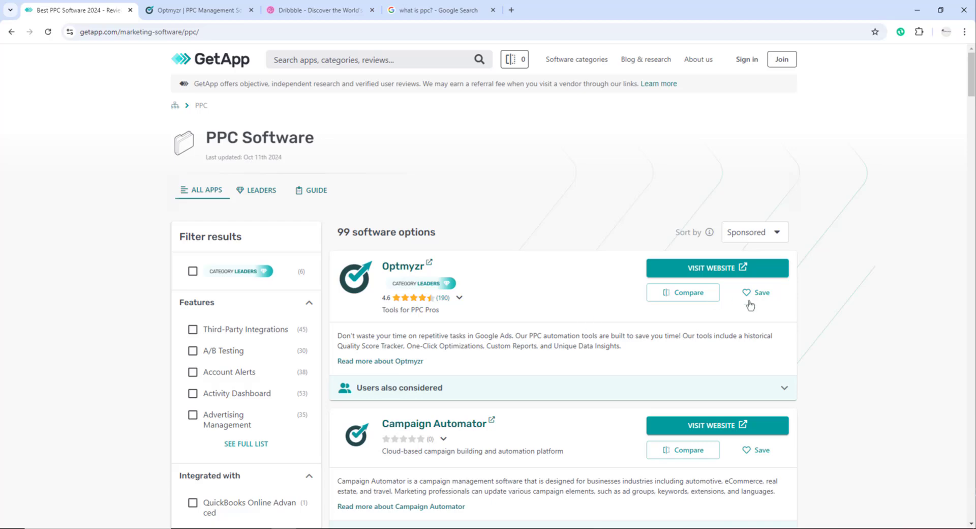
{"action": "scroll", "coordinate": [812, 322], "scroll_direction": "down", "scroll_amount": 4}
{"action": "scroll", "coordinate": [812, 323], "scroll_direction": "down", "scroll_amount": 4}
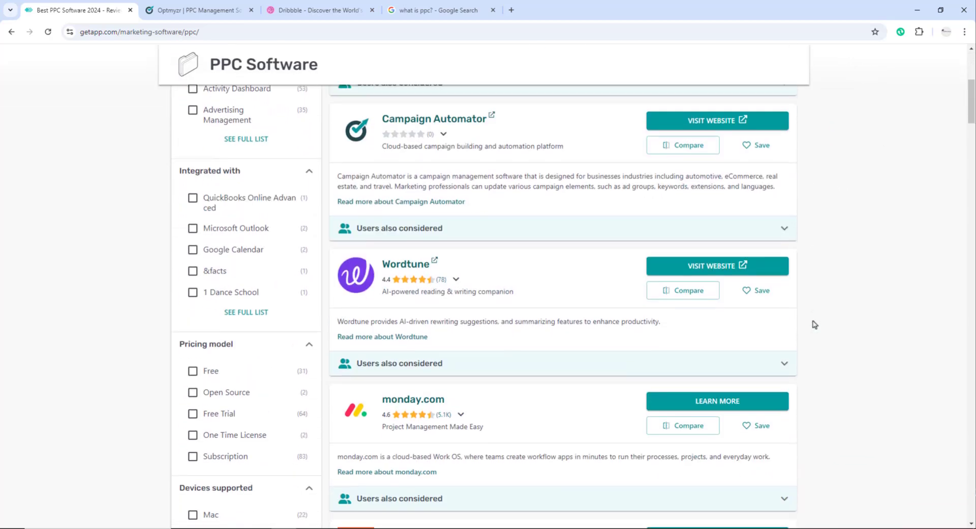
- Open monday.com's profile from the PPC Software listings and look at its FAQ on pricing plans
{"action": "mouse_move", "coordinate": [463, 315]}
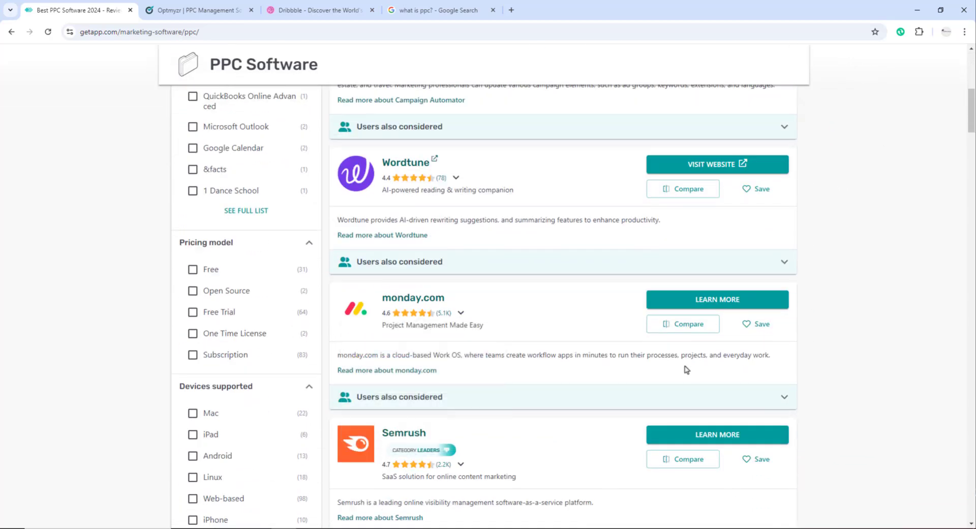
{"action": "left_click", "coordinate": [426, 302]}
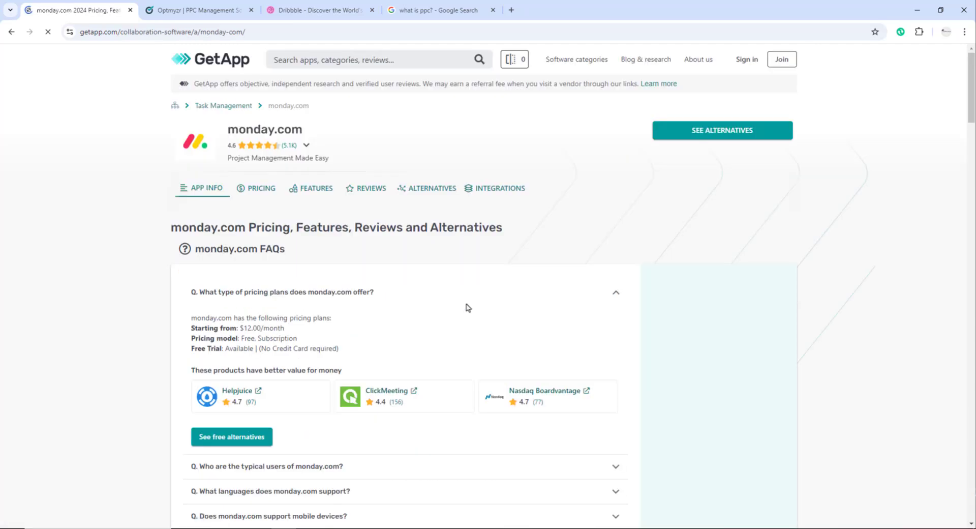
{"action": "scroll", "coordinate": [308, 218], "scroll_direction": "down", "scroll_amount": 2}
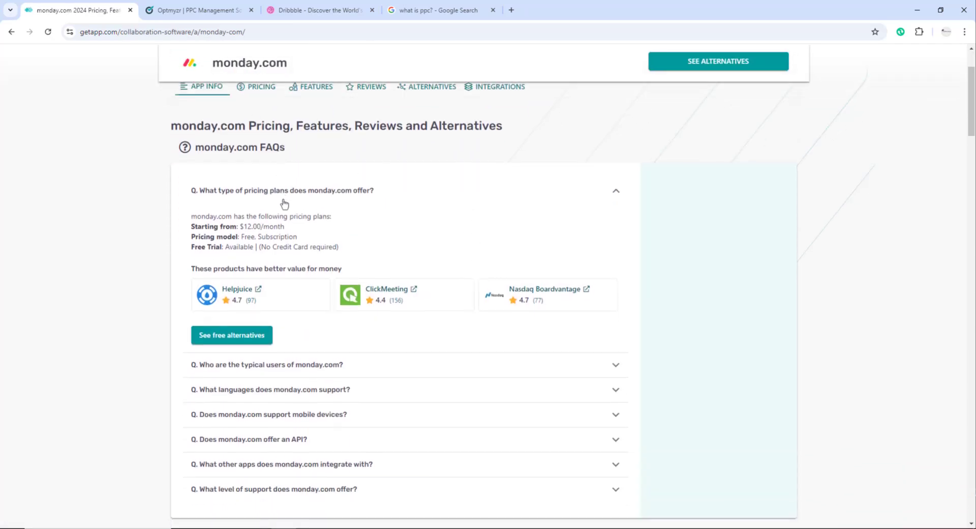
{"action": "scroll", "coordinate": [278, 262], "scroll_direction": "up", "scroll_amount": 1}
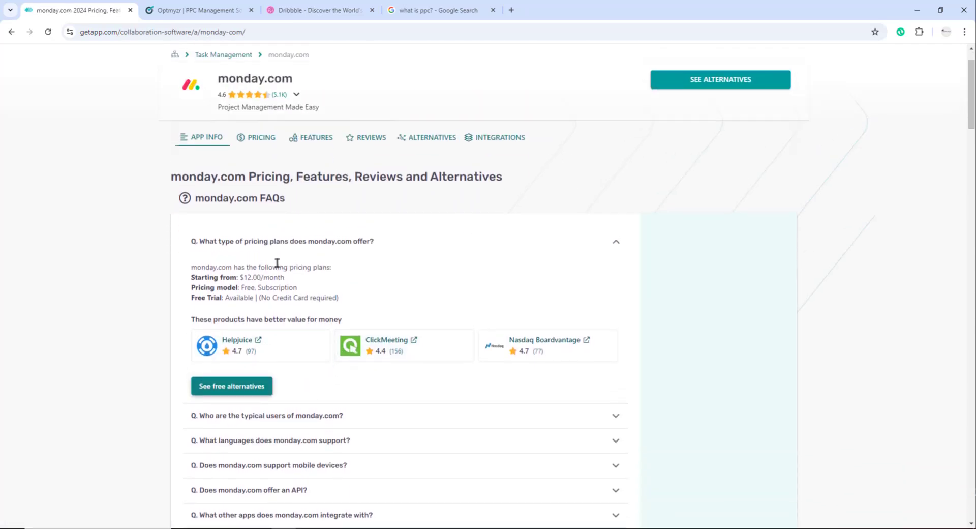
- View monday.com's Features and Integrations pages on GetApp and return to its App Info page
{"action": "left_click", "coordinate": [323, 141]}
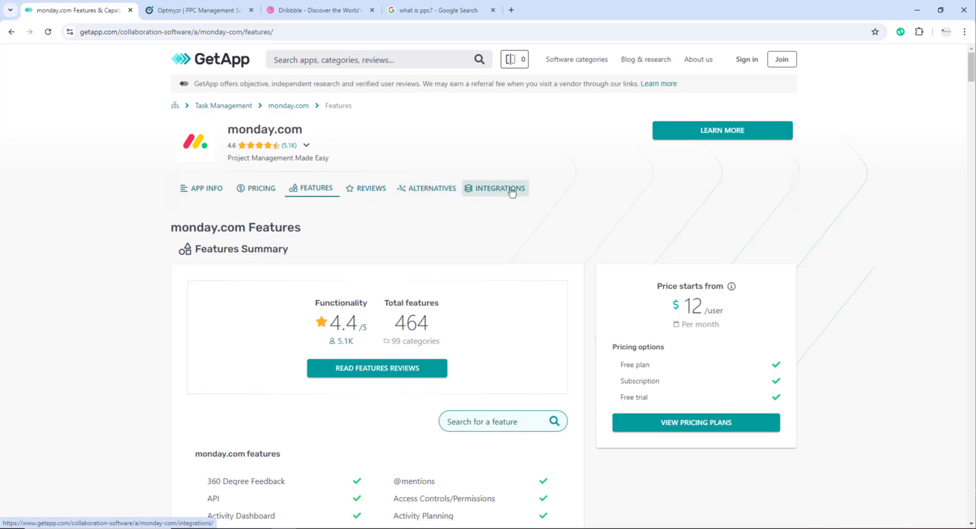
{"action": "left_click", "coordinate": [208, 191]}
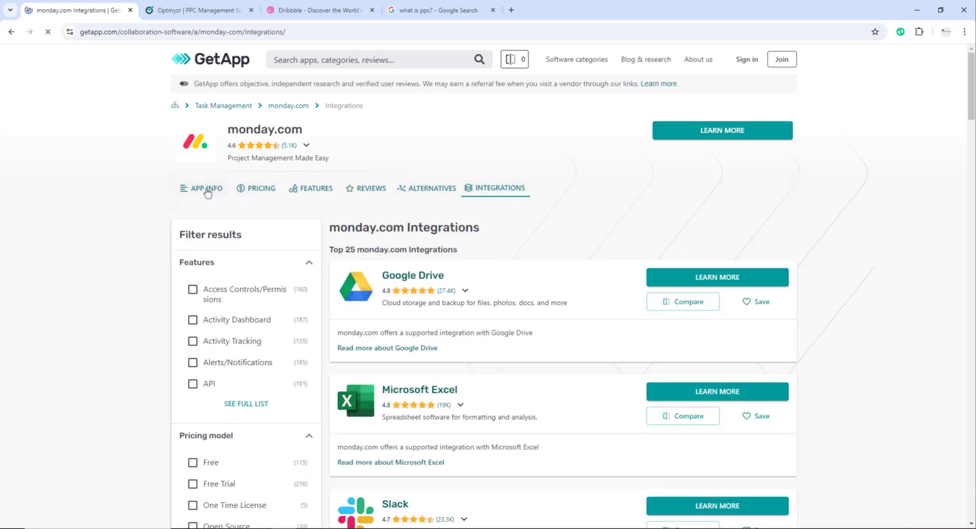
{"action": "left_click", "coordinate": [221, 198]}
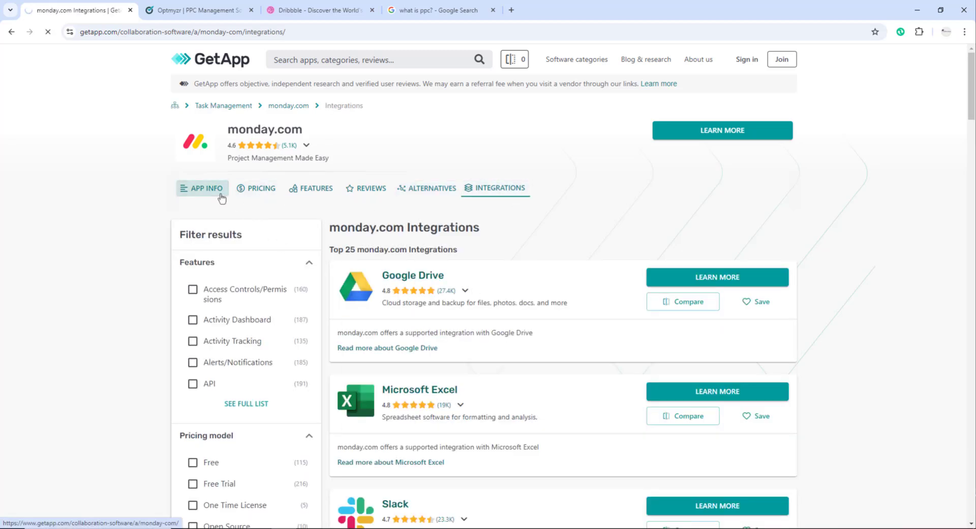
- Expand the monday.com FAQs on support level and app integrations, and highlight the pricing model and free trial lines
{"action": "scroll", "coordinate": [257, 357], "scroll_direction": "down", "scroll_amount": 5}
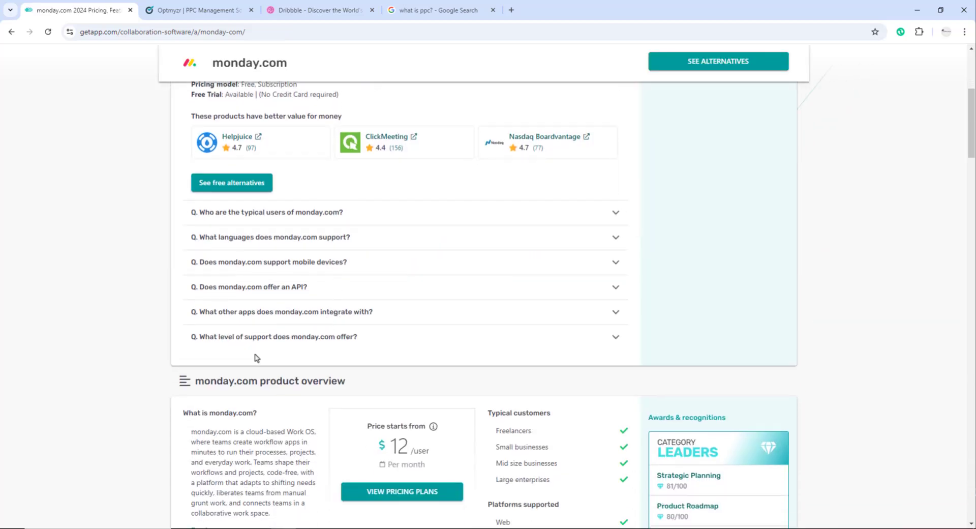
{"action": "left_click", "coordinate": [289, 342]}
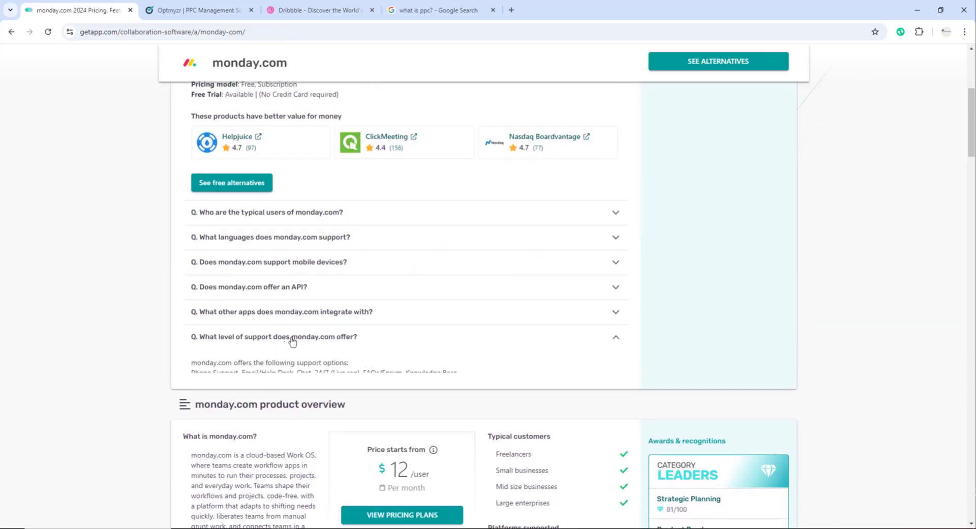
{"action": "left_click", "coordinate": [268, 318]}
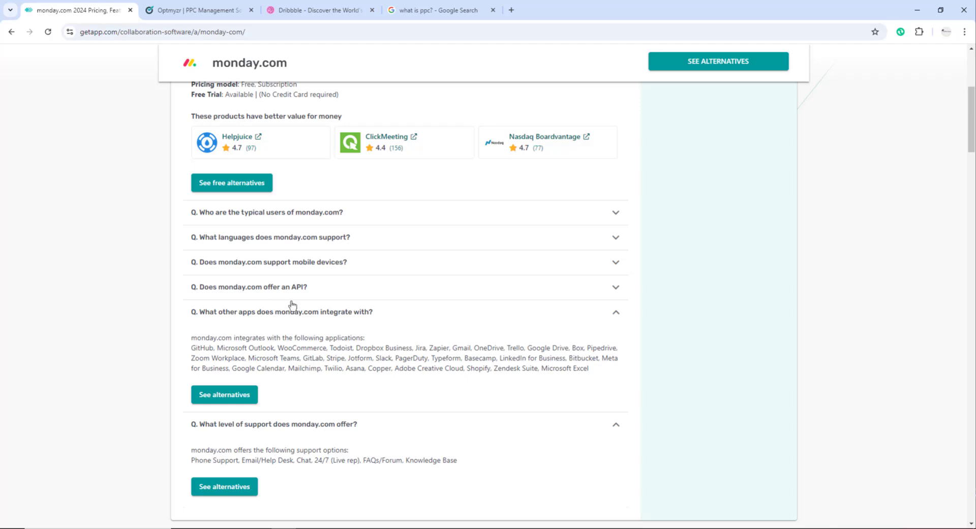
{"action": "scroll", "coordinate": [303, 310], "scroll_direction": "up", "scroll_amount": 2}
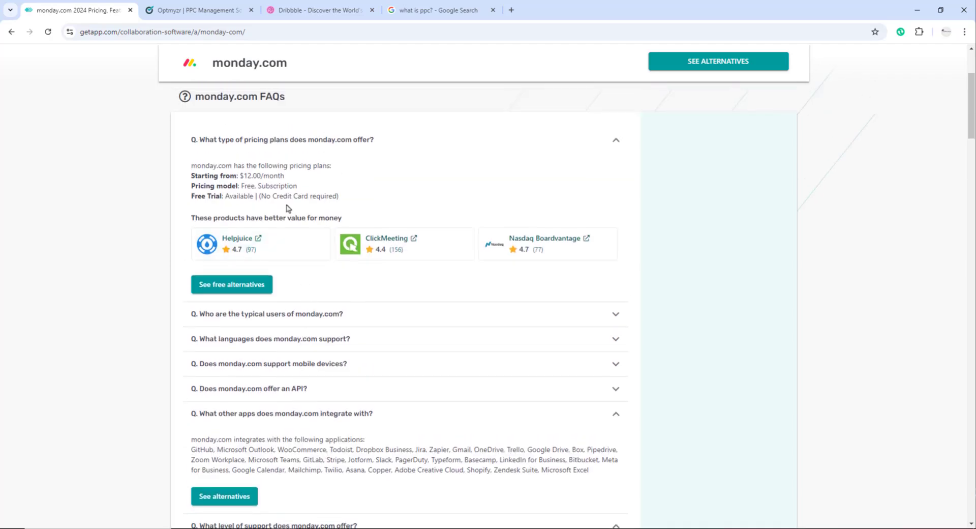
{"action": "left_click_drag", "start_coordinate": [353, 199], "coordinate": [192, 186]}
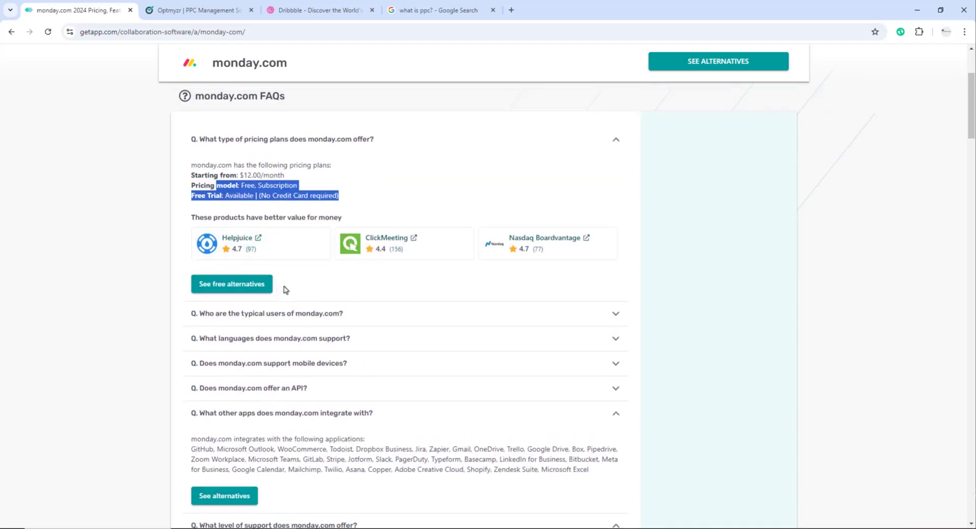
- Look through monday.com's product overview down to the comparison with Bigin by Zoho CRM and return to the page's beginning
{"action": "scroll", "coordinate": [288, 296], "scroll_direction": "down", "scroll_amount": 3}
{"action": "scroll", "coordinate": [289, 297], "scroll_direction": "down", "scroll_amount": 8}
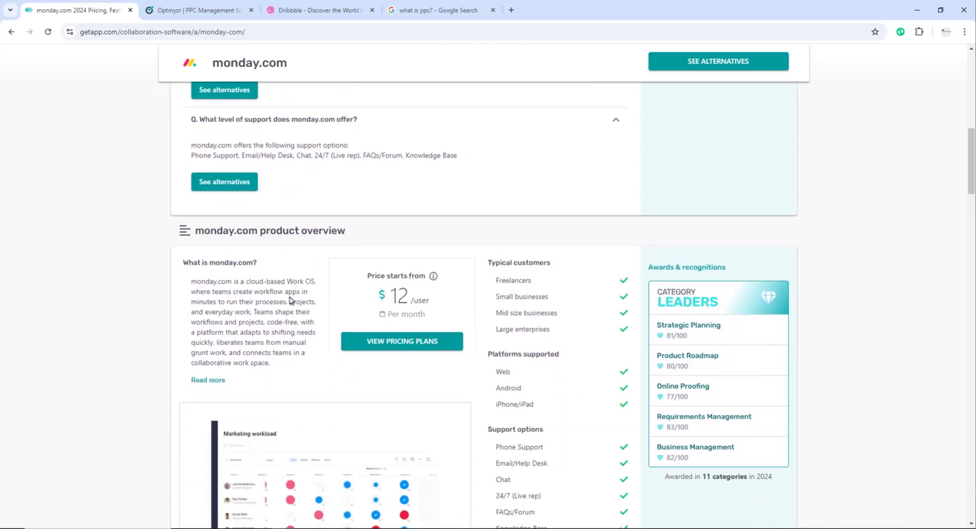
{"action": "scroll", "coordinate": [289, 298], "scroll_direction": "down", "scroll_amount": 5}
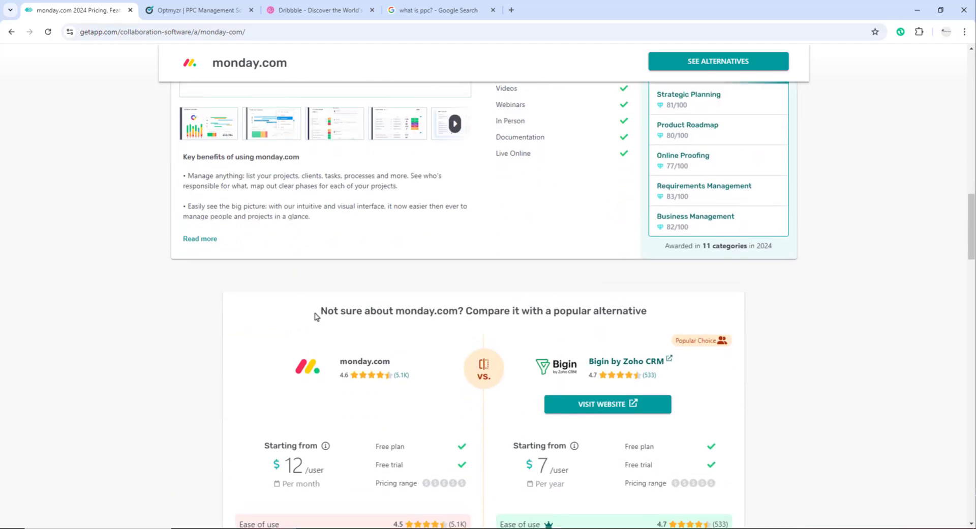
{"action": "scroll", "coordinate": [322, 293], "scroll_direction": "up", "scroll_amount": 16}
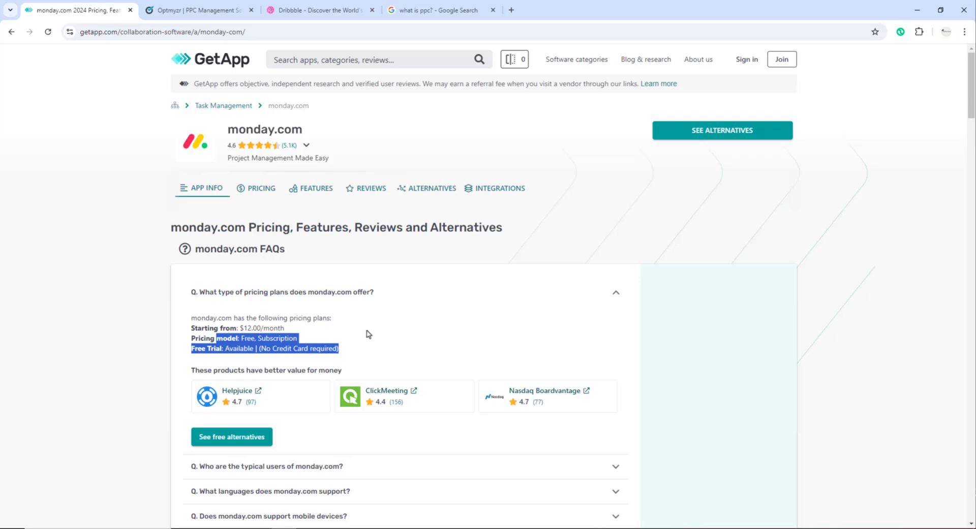
- Switch to the Dribbble upload, close the Final Touches dialog and open the empty text block below the flygaint image for editing
{"action": "left_click", "coordinate": [318, 10]}
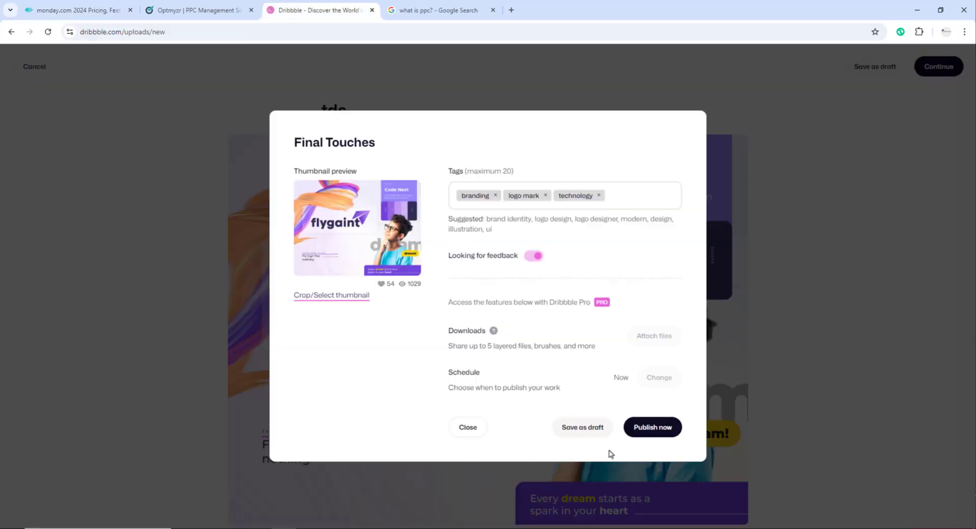
{"action": "left_click", "coordinate": [465, 428]}
{"action": "scroll", "coordinate": [425, 391], "scroll_direction": "down", "scroll_amount": 4}
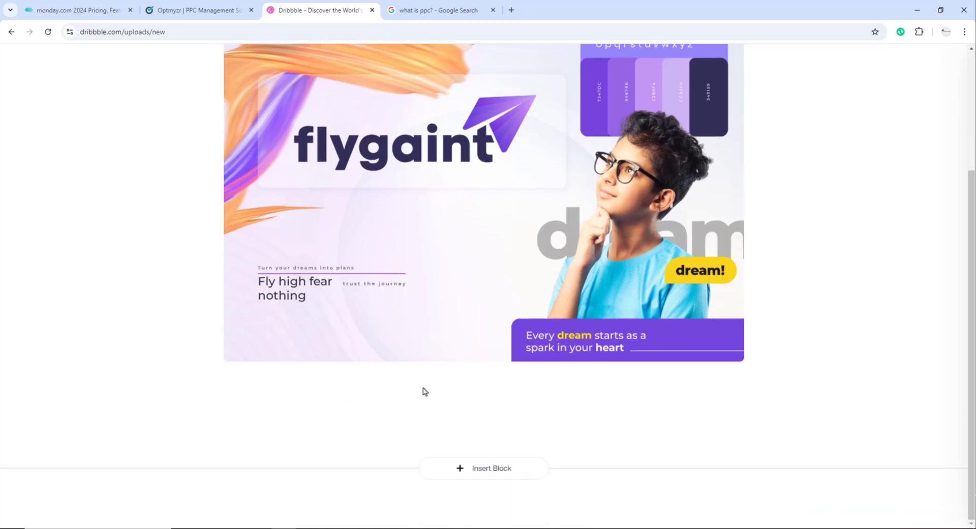
{"action": "scroll", "coordinate": [509, 402], "scroll_direction": "up", "scroll_amount": 4}
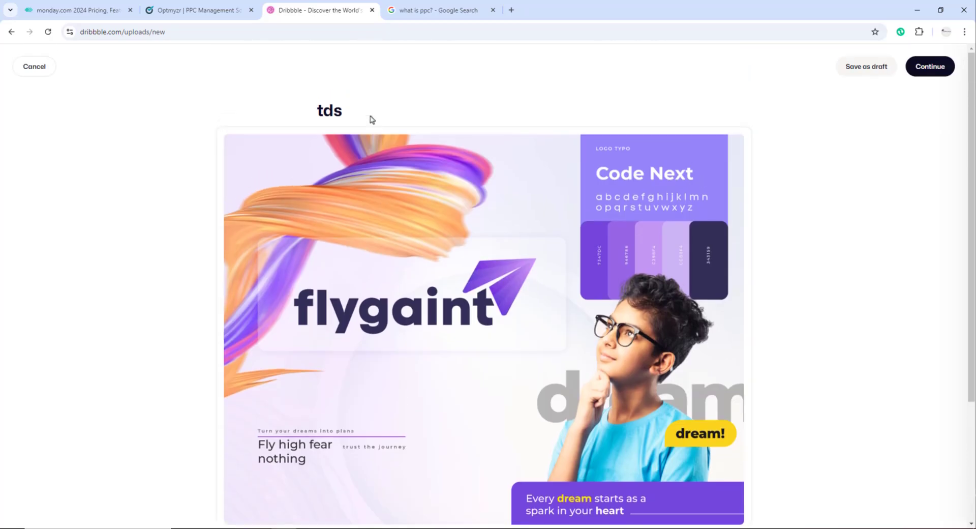
{"action": "scroll", "coordinate": [780, 275], "scroll_direction": "down", "scroll_amount": 3}
{"action": "left_click", "coordinate": [346, 418]}
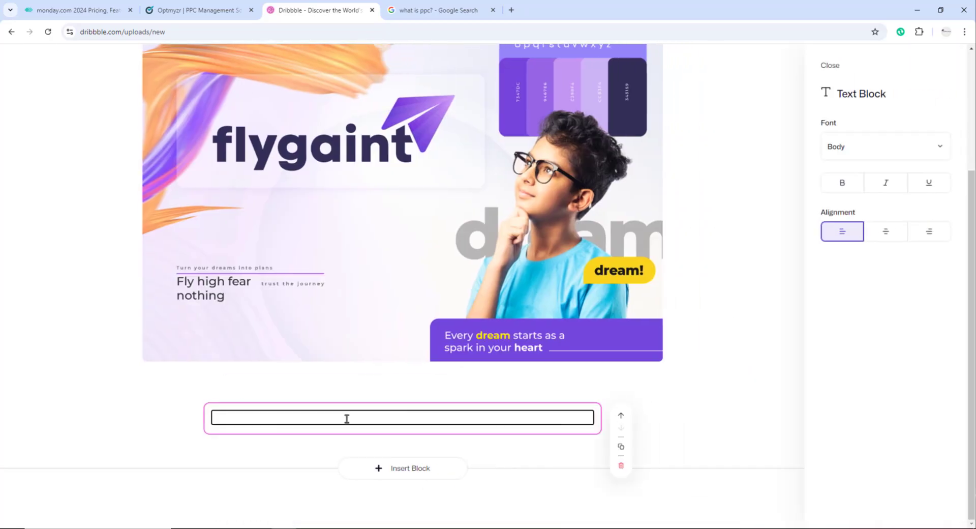
- Return to GetApp's monday.com page, dismiss the email pop-up, expand the typical users FAQ and copy its whole answer
{"action": "key", "text": "ctrl+1"}
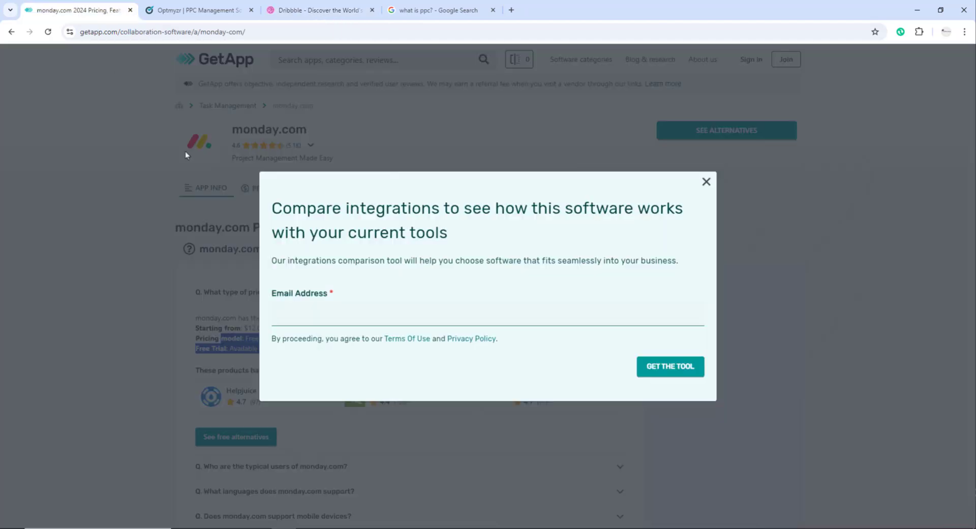
{"action": "left_click", "coordinate": [703, 189]}
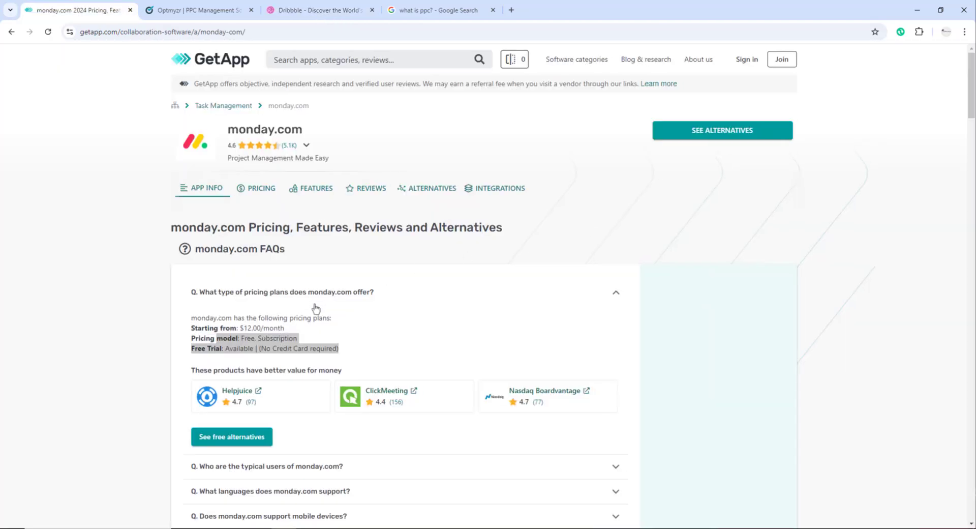
{"action": "scroll", "coordinate": [316, 307], "scroll_direction": "down", "scroll_amount": 3}
{"action": "left_click", "coordinate": [329, 314]}
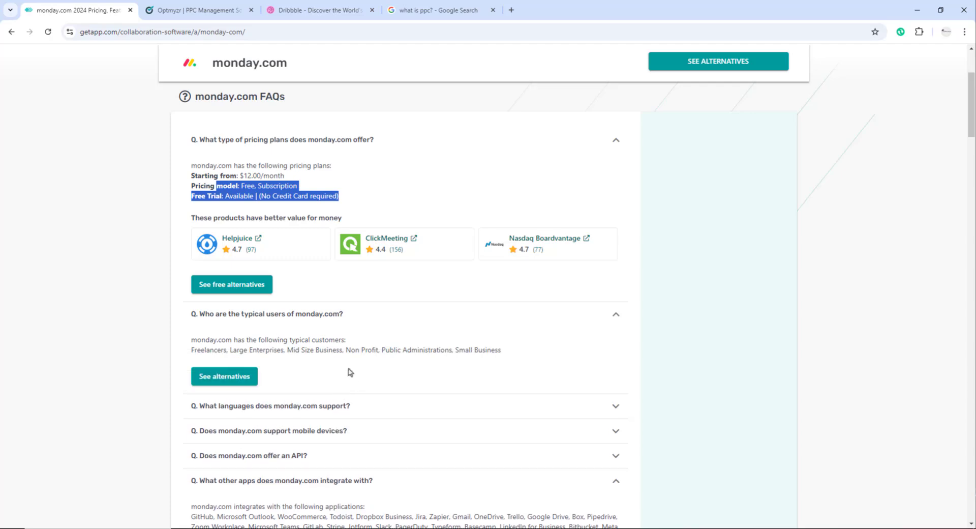
{"action": "left_click_drag", "start_coordinate": [502, 350], "coordinate": [192, 339]}
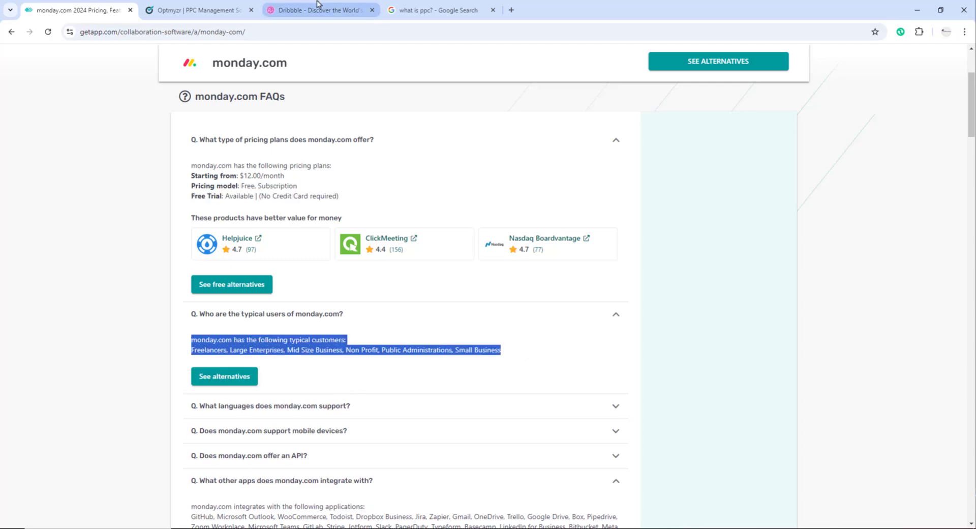
- Switch to the Dribbble upload and paste monday.com's typical customers answer into the text block below the image
{"action": "left_click", "coordinate": [198, 11]}
{"action": "left_click", "coordinate": [437, 10]}
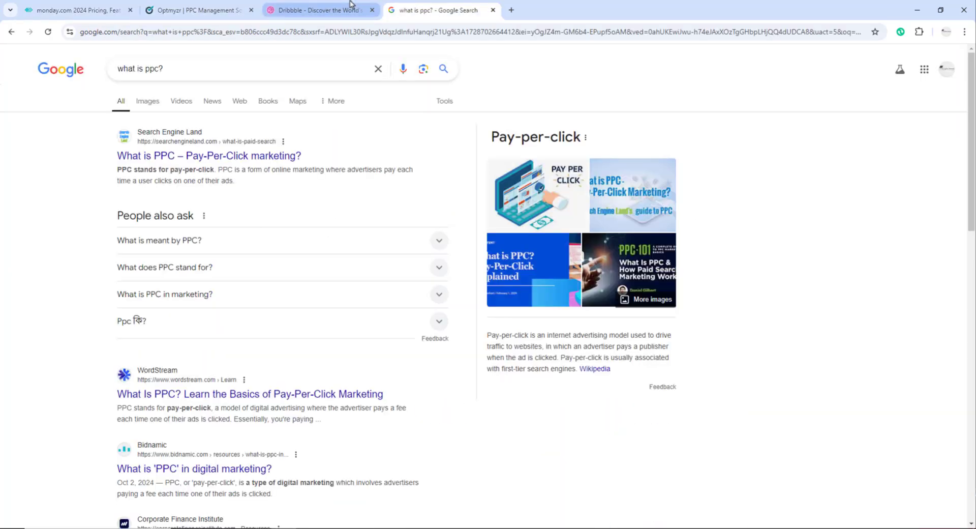
{"action": "left_click", "coordinate": [348, 11]}
{"action": "type", "text": "monday.com has the following typical customers:Freelancers, Large Enterprises, Mid Size Business, Non Profit, Public Administrations, Small Business"}
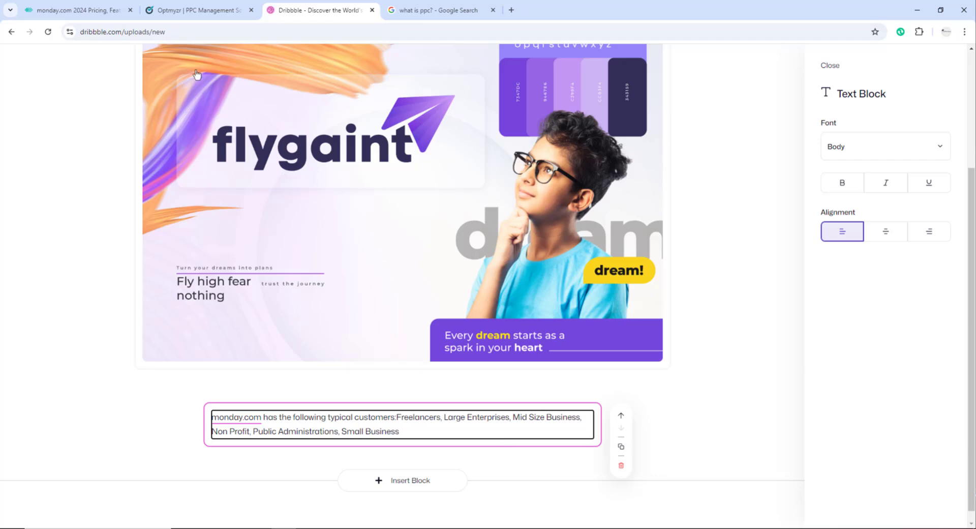
- Look at the beginning of the Optmyzr homepage and return to the Dribbble upload
{"action": "left_click", "coordinate": [144, 5]}
{"action": "scroll", "coordinate": [215, 209], "scroll_direction": "up", "scroll_amount": 3}
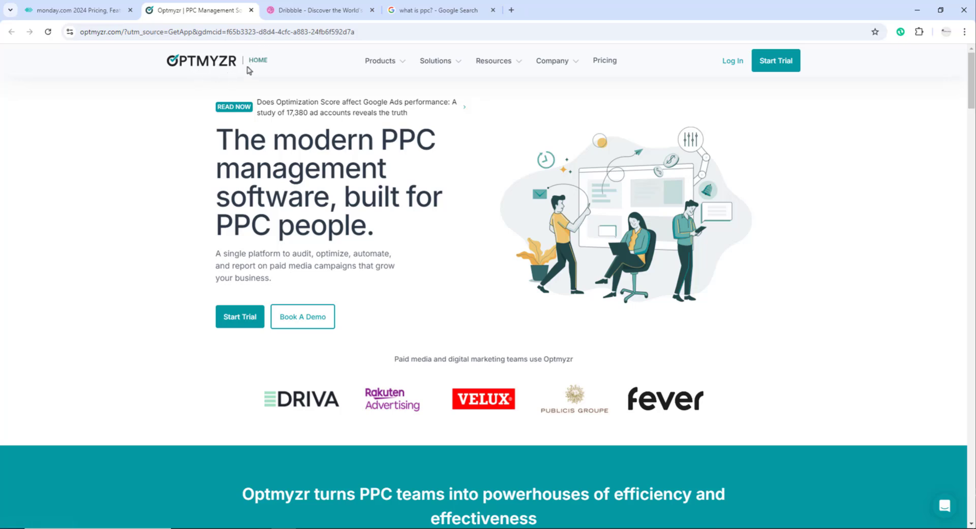
{"action": "left_click", "coordinate": [297, 11]}
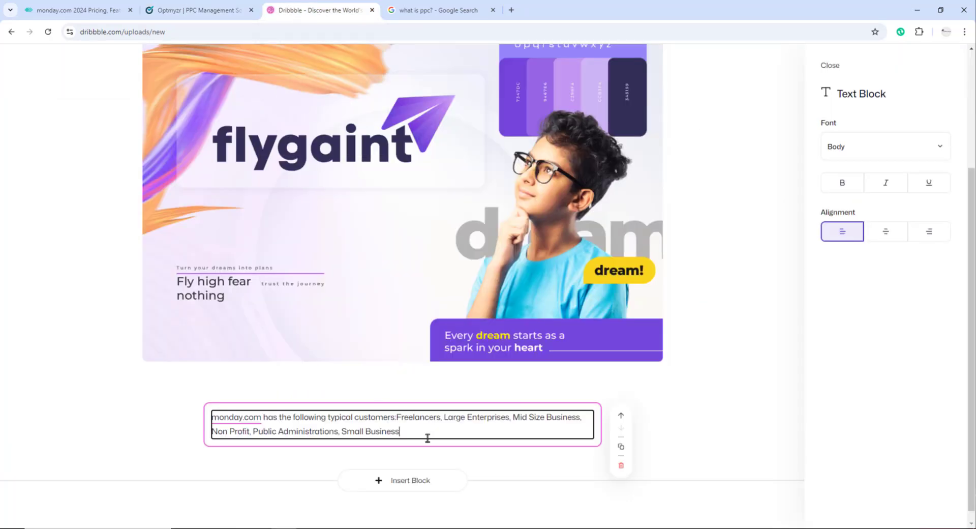
- Replace "monday.com" with "flygaint" at the start of the text block and leave text editing
{"action": "left_click", "coordinate": [242, 421]}
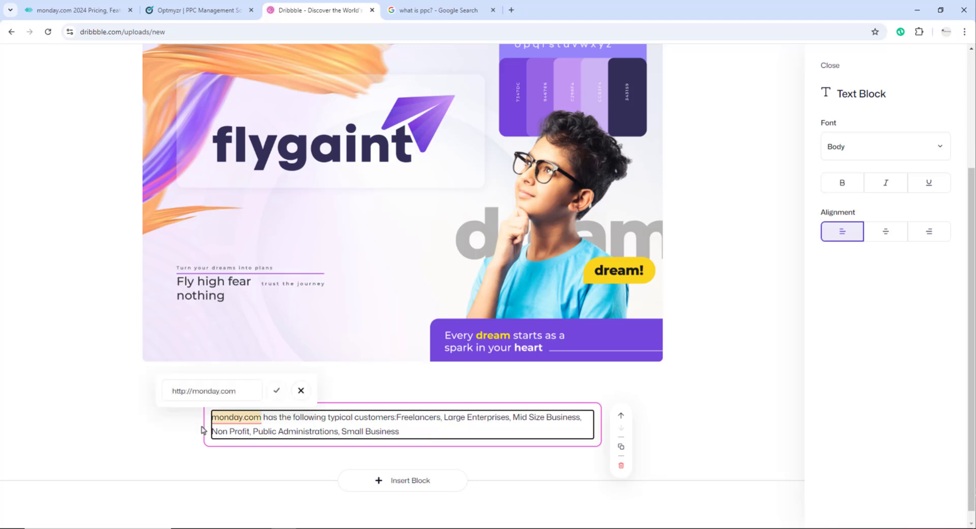
{"action": "type", "text": "fly"}
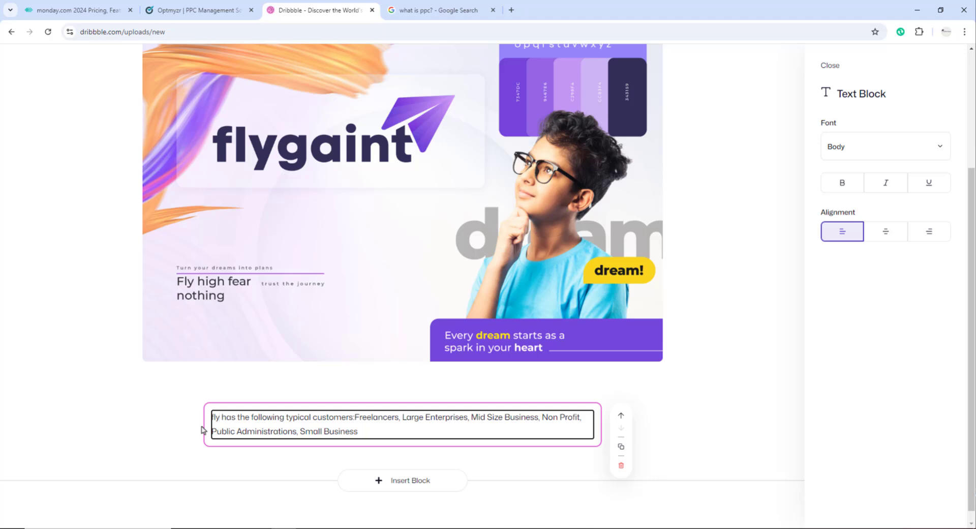
{"action": "type", "text": "gaint"}
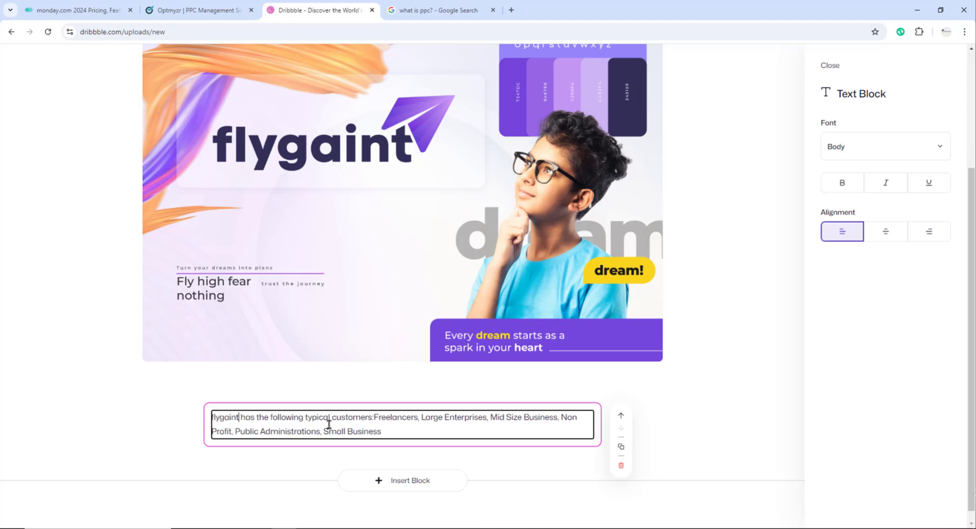
{"action": "left_click_drag", "start_coordinate": [394, 435], "coordinate": [202, 420]}
{"action": "left_click", "coordinate": [217, 416]}
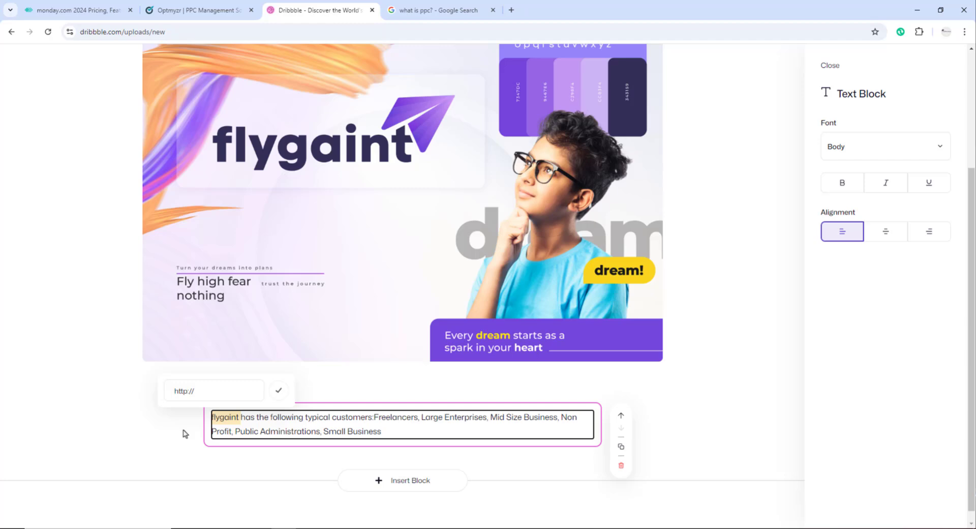
{"action": "left_click", "coordinate": [169, 444]}
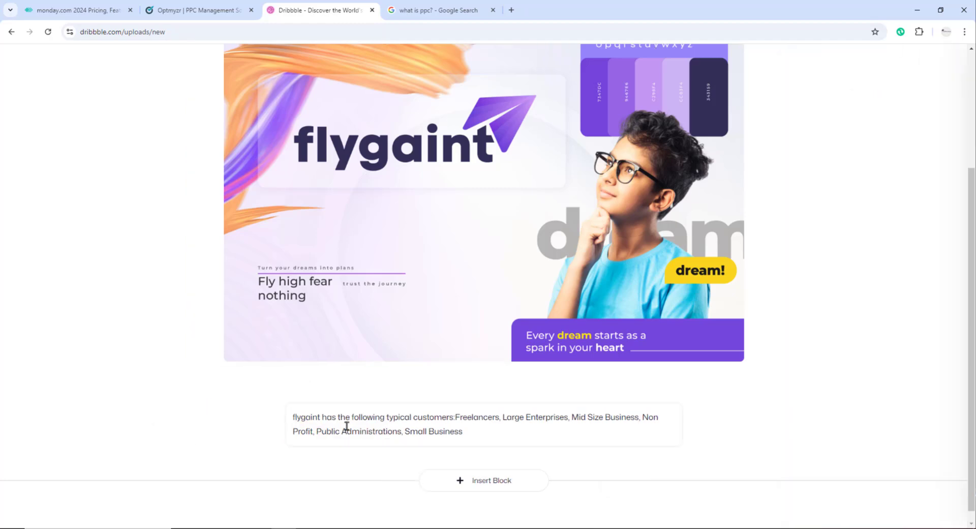
- Review the Dribbble upload up to its title, then return to GetApp's monday.com FAQs and clear the text selection
{"action": "scroll", "coordinate": [347, 425], "scroll_direction": "up", "scroll_amount": 3}
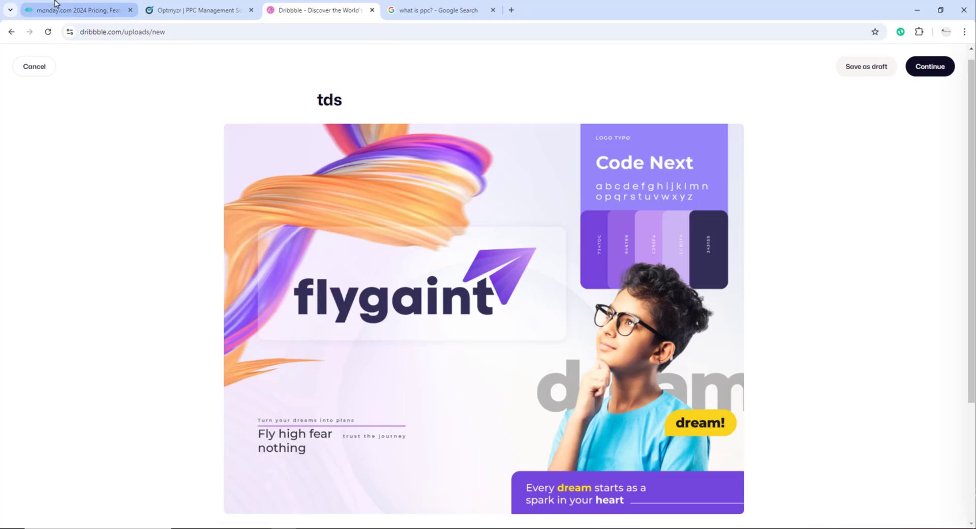
{"action": "left_click", "coordinate": [76, 10]}
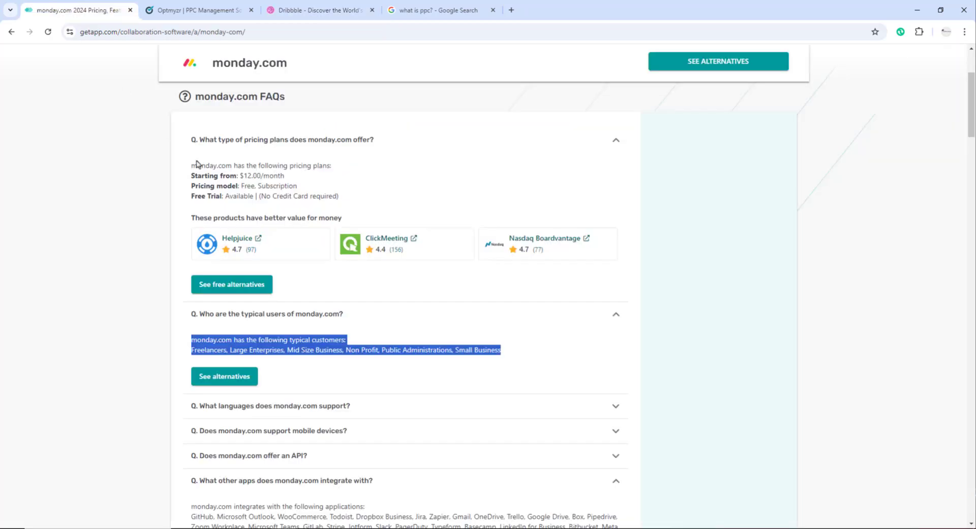
{"action": "left_click", "coordinate": [346, 353]}
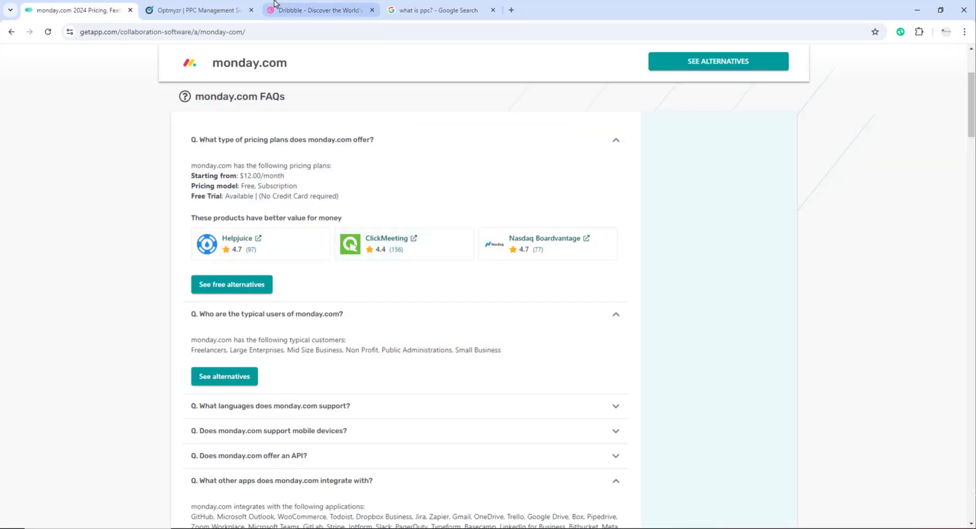
- Look at the Optmyzr homepage's opening section, then return to the Dribbble upload and view the text below its image
{"action": "left_click", "coordinate": [229, 5]}
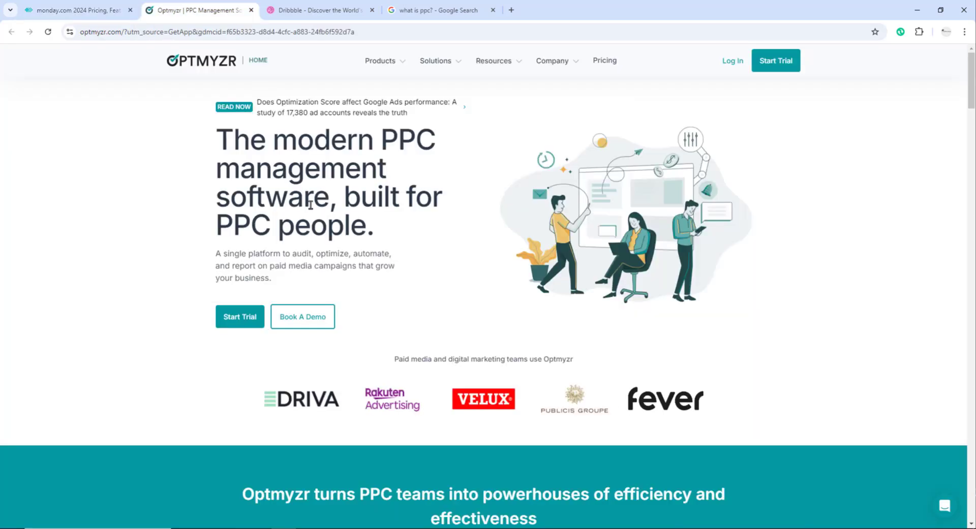
{"action": "left_click", "coordinate": [280, 5]}
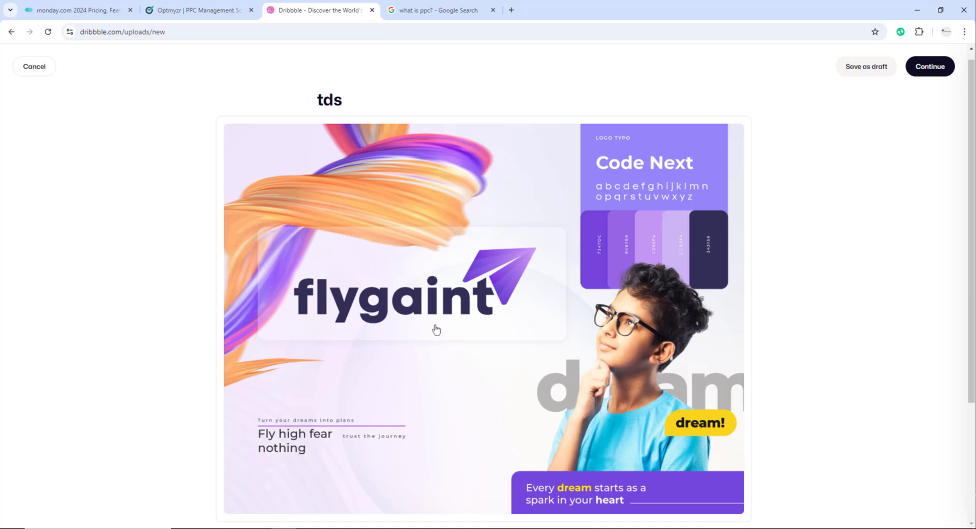
{"action": "scroll", "coordinate": [437, 329], "scroll_direction": "down", "scroll_amount": 1}
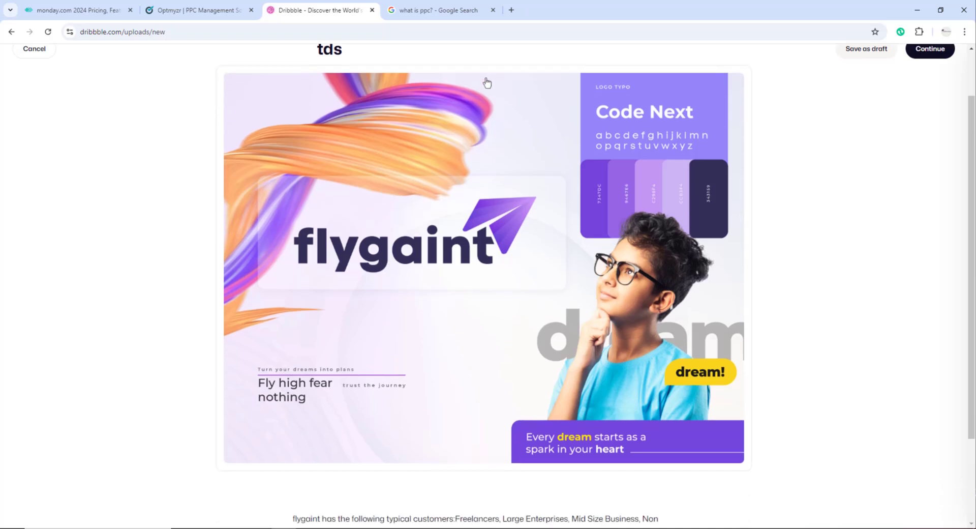
- Search Google for "keyword research tool free" in a new tab
{"action": "left_click", "coordinate": [513, 10]}
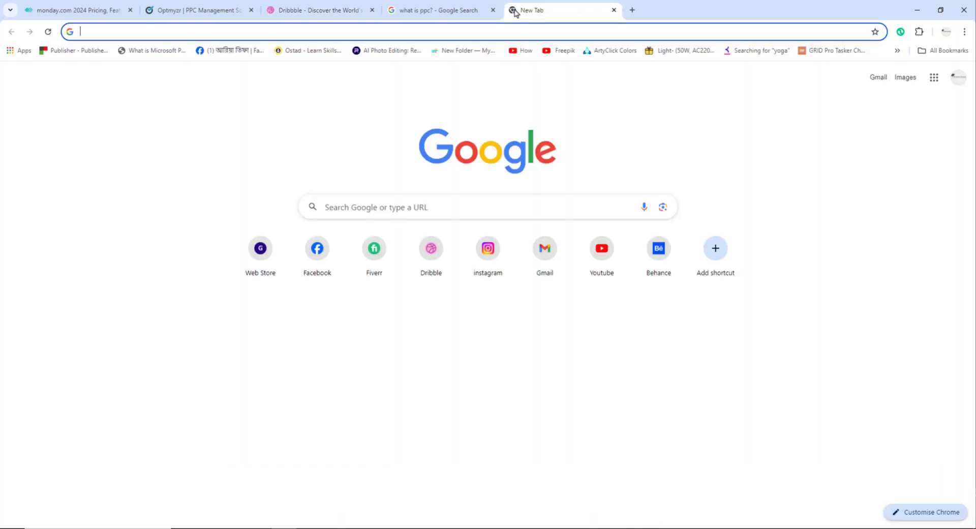
{"action": "type", "text": "kwy"}
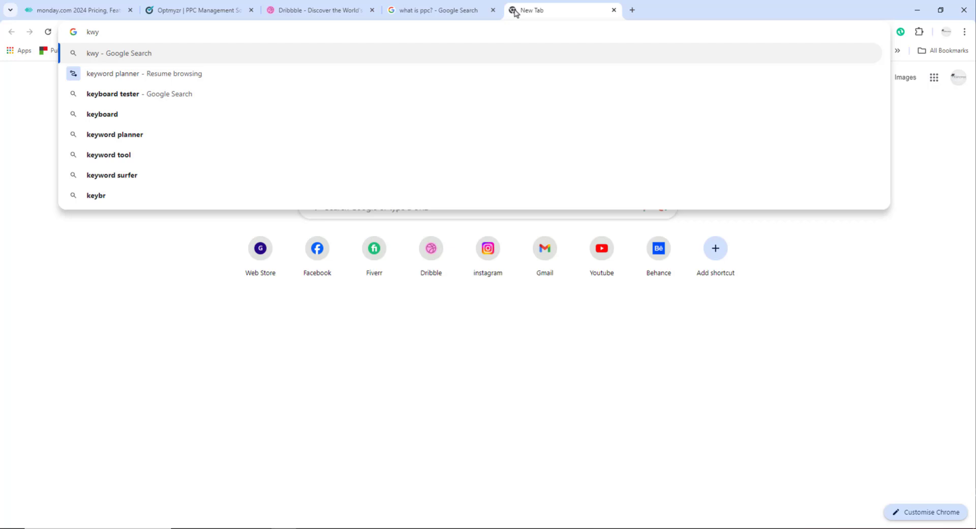
{"action": "key", "text": "BackSpace"}
{"action": "key", "text": "BackSpace"}
{"action": "type", "text": "eyw"}
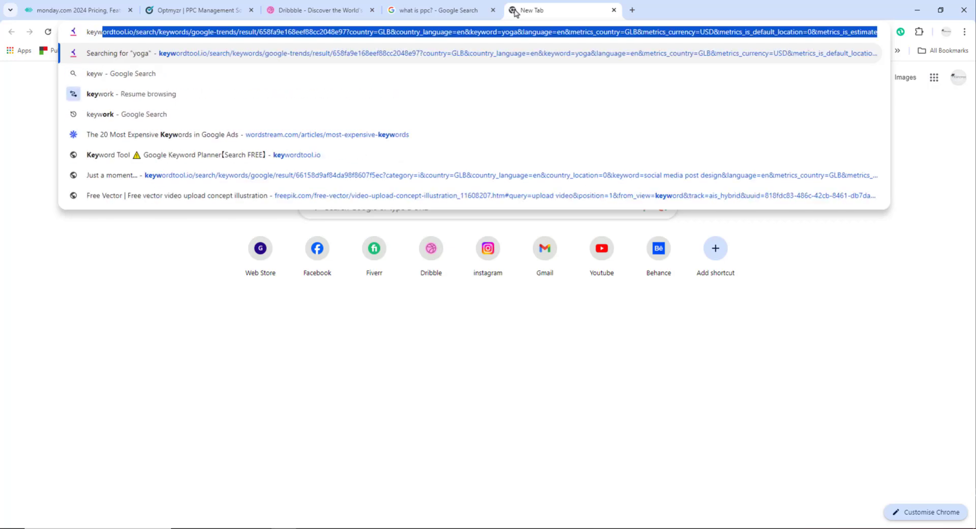
{"action": "type", "text": "ord r"}
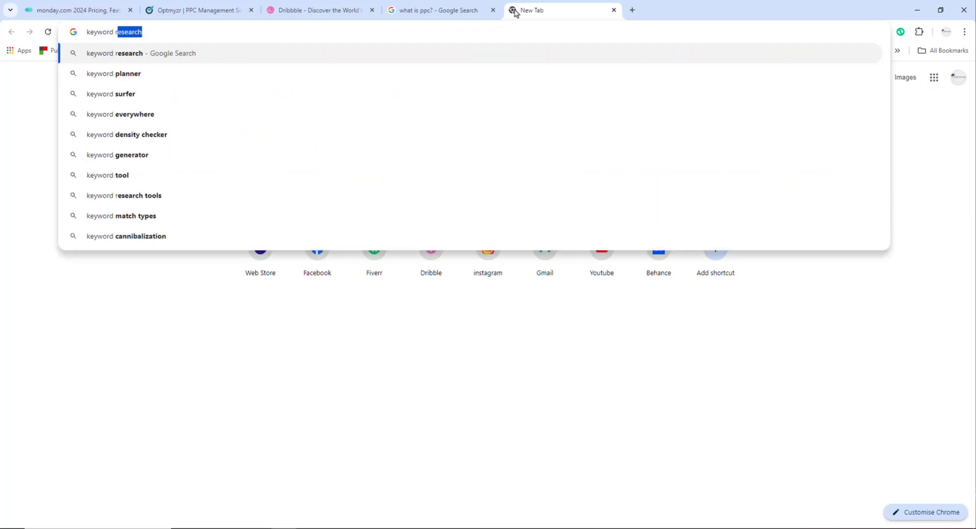
{"action": "type", "text": "esearch"}
{"action": "key", "text": "Down"}
{"action": "key", "text": "Down"}
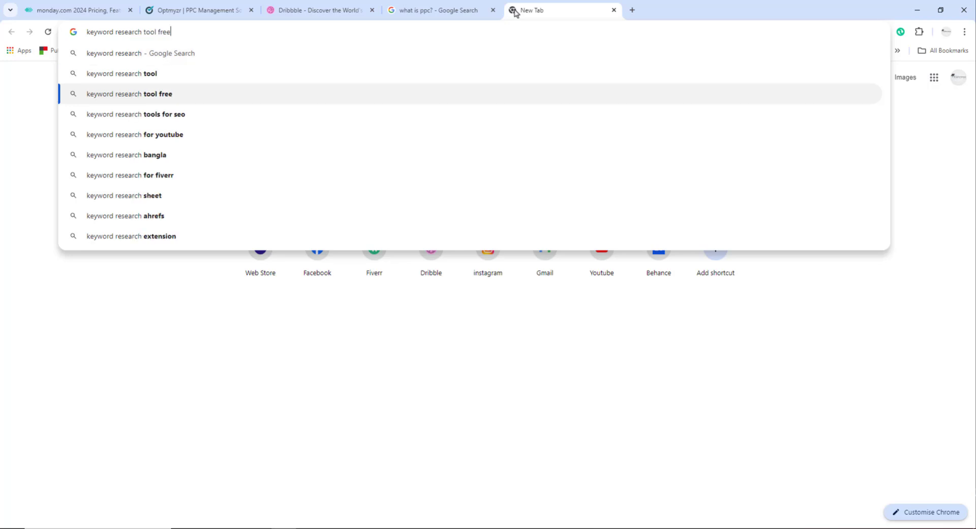
{"action": "key", "text": "Return"}
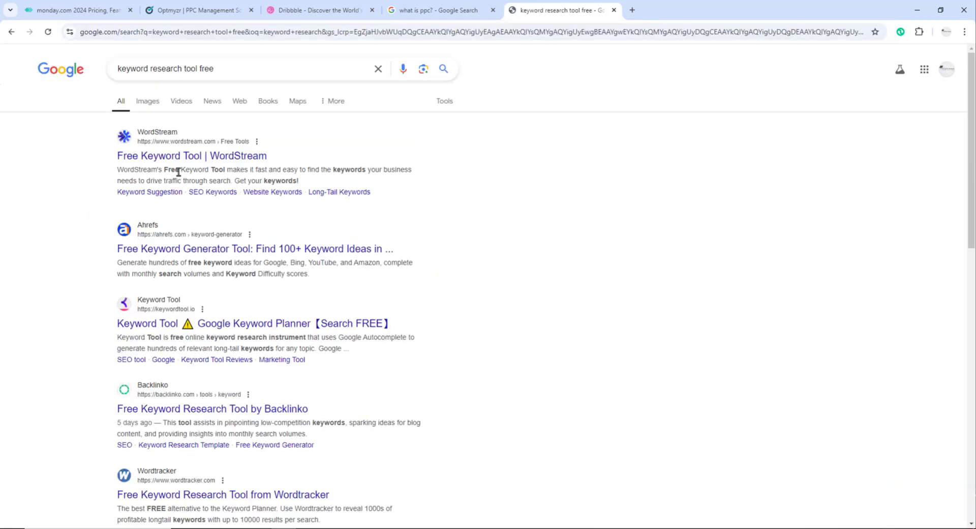
- Open the WordStream Free Keyword Tool and Ahrefs Free Keyword Generator results in new tabs and switch to WordStream's
{"action": "right_click", "coordinate": [179, 159]}
{"action": "left_click", "coordinate": [209, 173]}
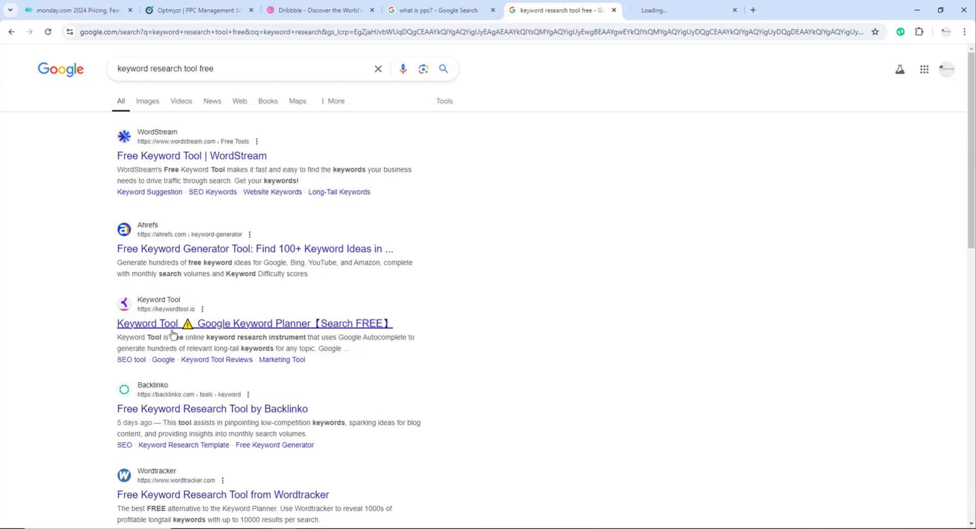
{"action": "right_click", "coordinate": [170, 248]}
{"action": "left_click", "coordinate": [211, 253]}
{"action": "left_click", "coordinate": [681, 11]}
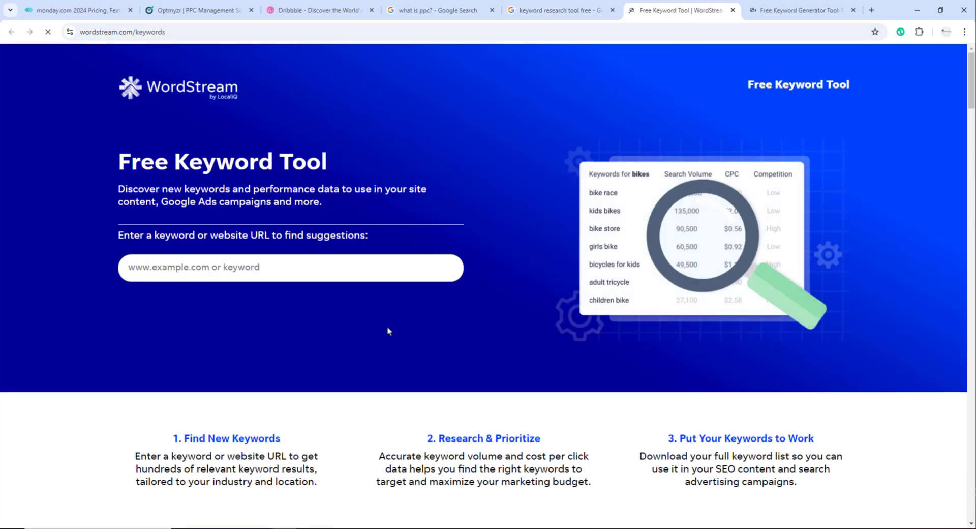
- Submit "ppc software" as the keyword in WordStream's Free Keyword Tool
{"action": "left_click", "coordinate": [269, 261]}
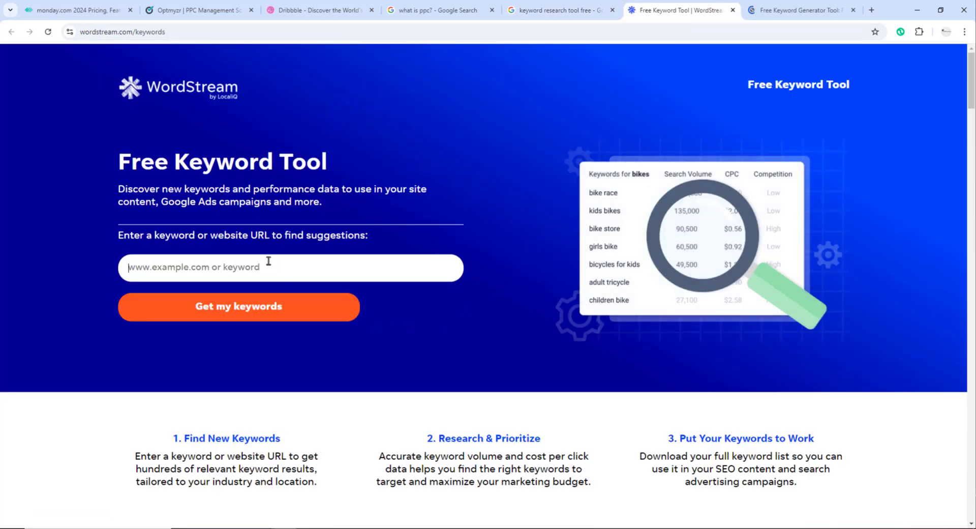
{"action": "type", "text": "ppc software"}
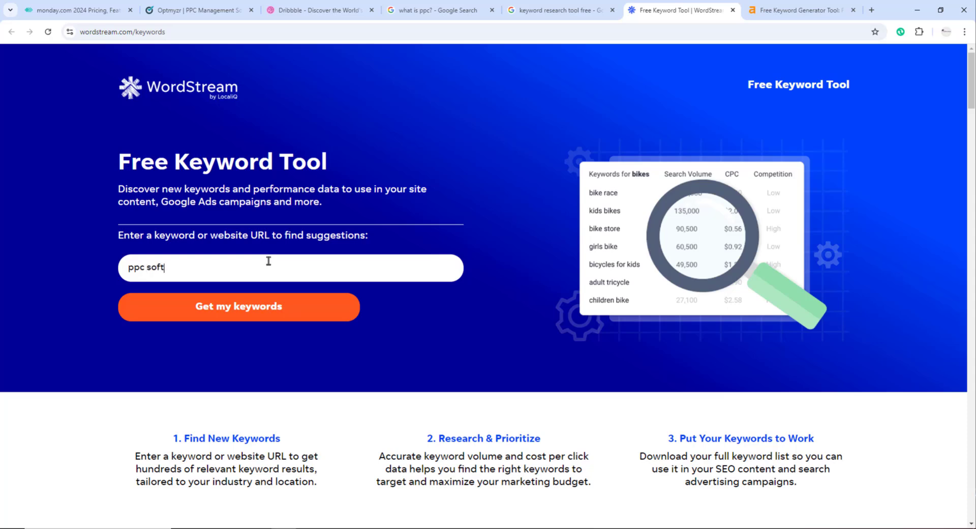
{"action": "key", "text": "Return"}
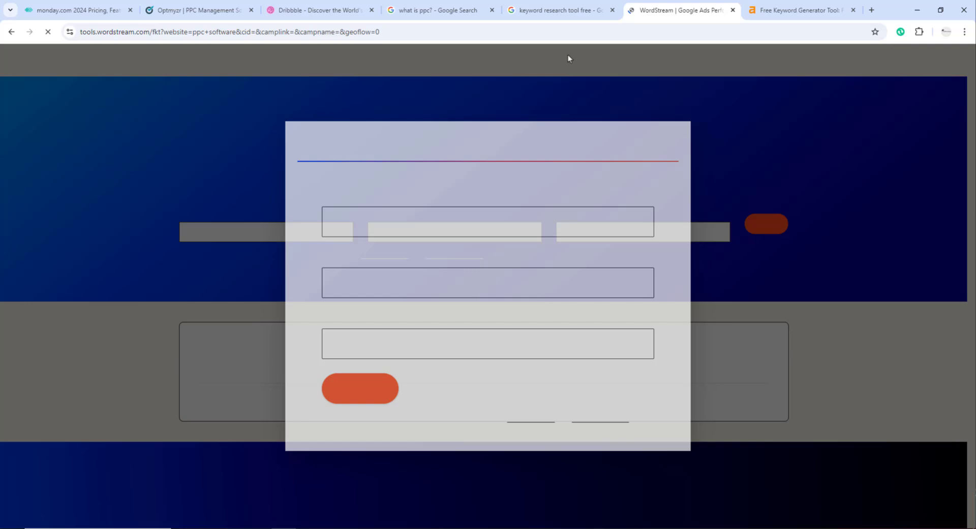
- Browse the industry options for refining the keyword search and choose Business Services
{"action": "left_click", "coordinate": [376, 283]}
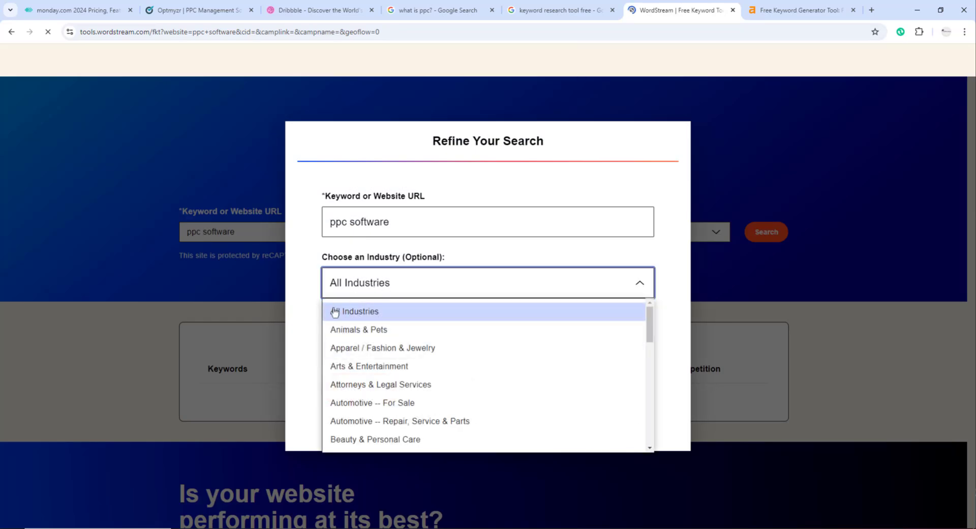
{"action": "scroll", "coordinate": [403, 356], "scroll_direction": "down", "scroll_amount": 2}
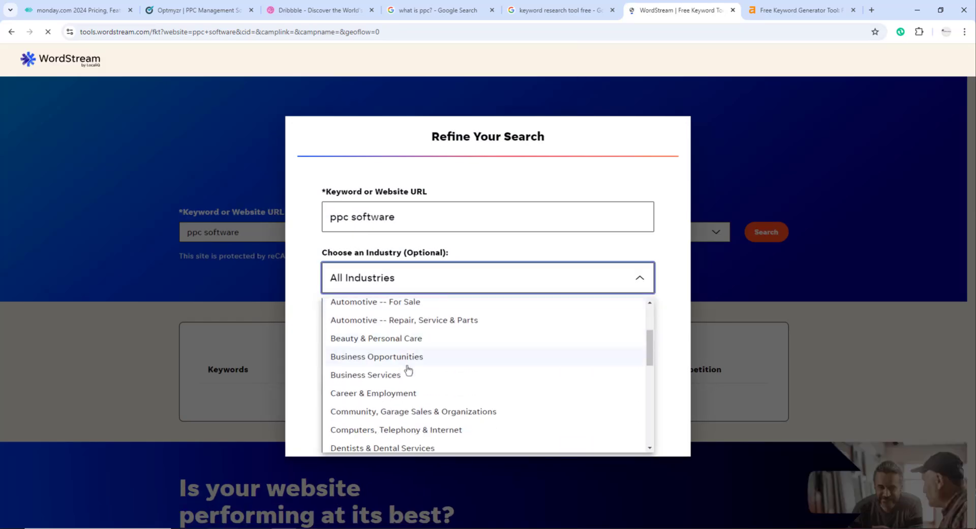
{"action": "scroll", "coordinate": [398, 366], "scroll_direction": "up", "scroll_amount": 2}
{"action": "scroll", "coordinate": [413, 362], "scroll_direction": "down", "scroll_amount": 7}
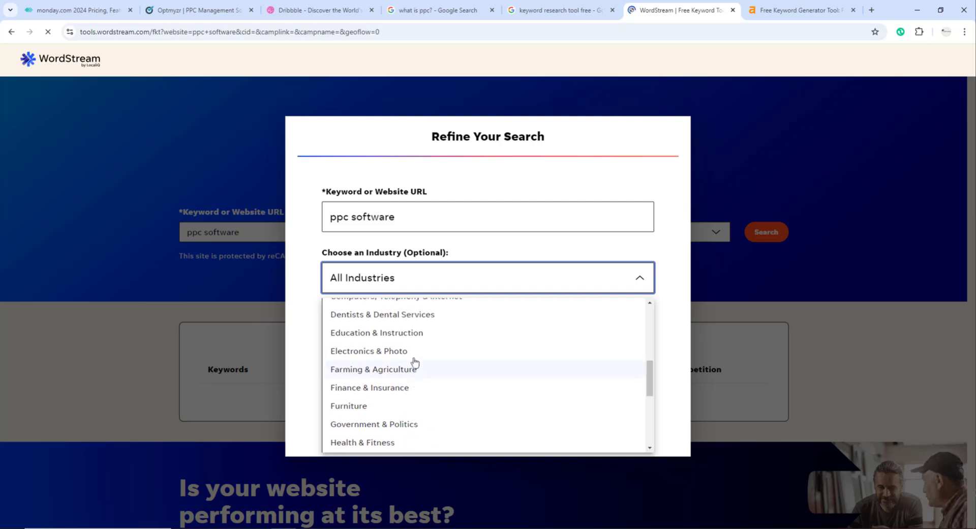
{"action": "scroll", "coordinate": [425, 379], "scroll_direction": "down", "scroll_amount": 3}
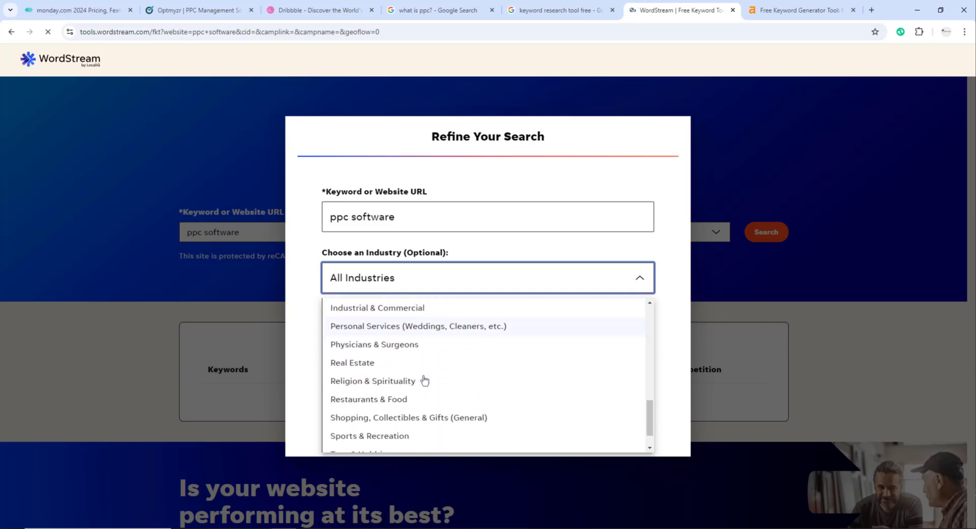
{"action": "scroll", "coordinate": [430, 421], "scroll_direction": "up", "scroll_amount": 4}
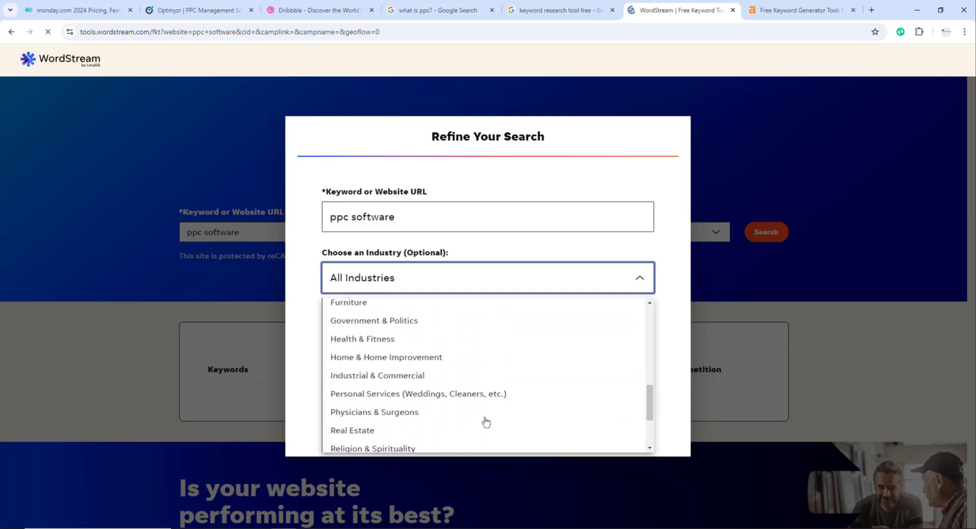
{"action": "scroll", "coordinate": [391, 399], "scroll_direction": "up", "scroll_amount": 1}
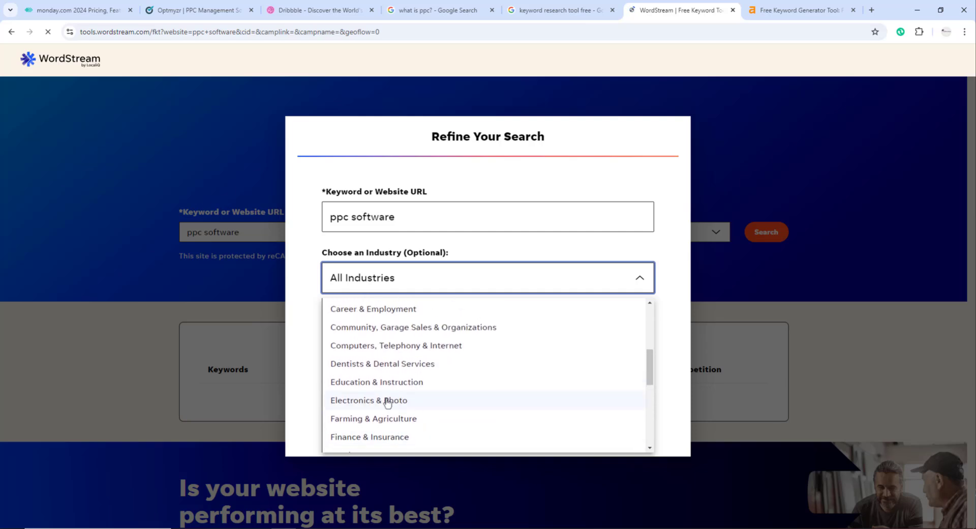
{"action": "scroll", "coordinate": [419, 377], "scroll_direction": "up", "scroll_amount": 1}
{"action": "scroll", "coordinate": [422, 381], "scroll_direction": "up", "scroll_amount": 3}
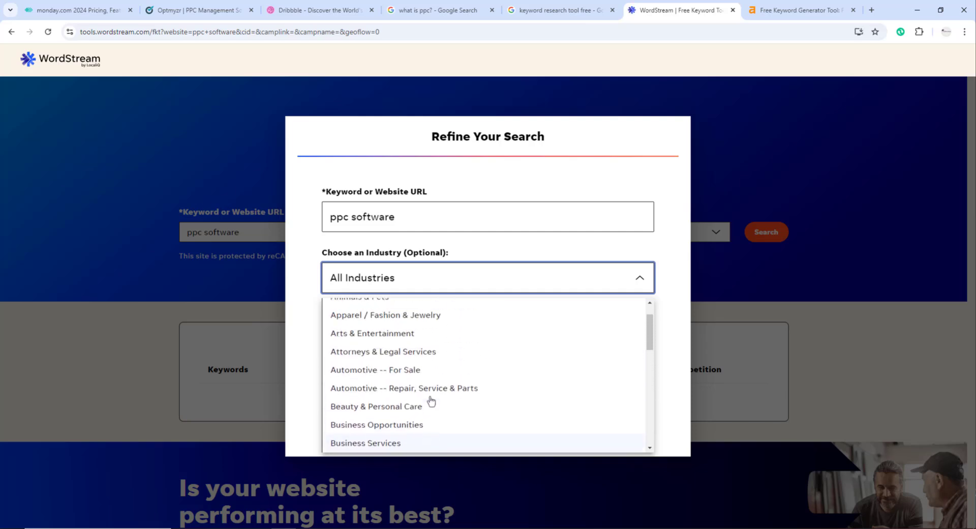
{"action": "scroll", "coordinate": [454, 400], "scroll_direction": "down", "scroll_amount": 1}
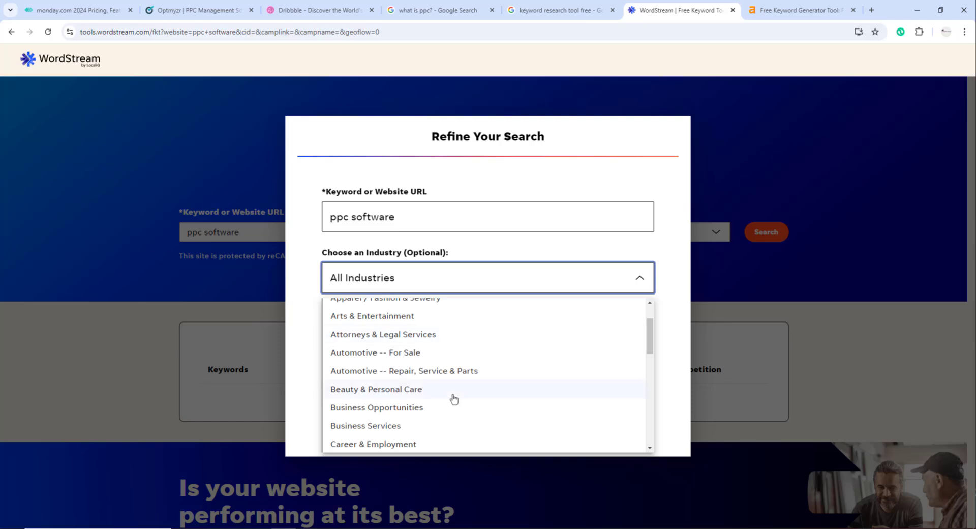
{"action": "scroll", "coordinate": [454, 400], "scroll_direction": "down", "scroll_amount": 1}
{"action": "left_click", "coordinate": [412, 376]}
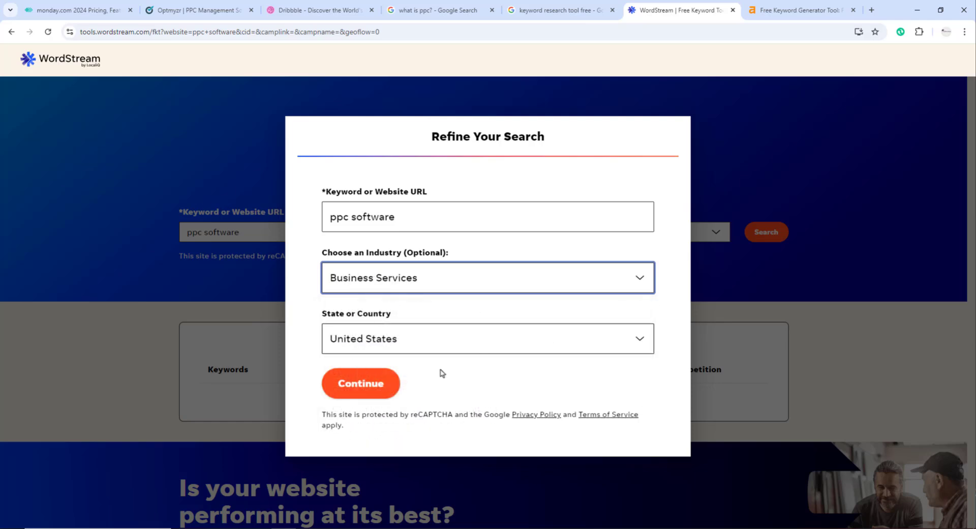
- Choose United States as the state or country and continue to the keyword results
{"action": "left_click", "coordinate": [393, 339]}
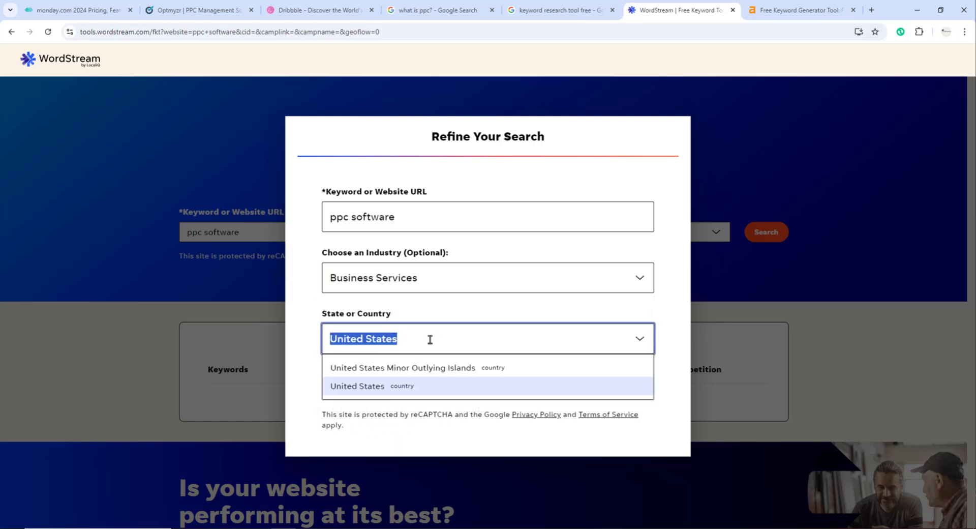
{"action": "left_click", "coordinate": [425, 393]}
{"action": "left_click", "coordinate": [376, 386]}
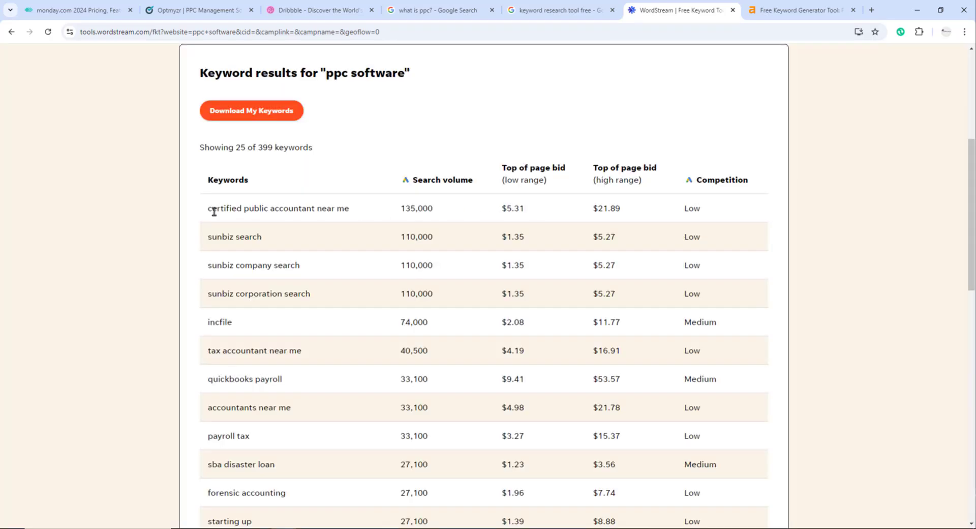
- Set the industry to Computers, Telephony & Internet and rerun the "ppc software" keyword search
{"action": "scroll", "coordinate": [214, 211], "scroll_direction": "up", "scroll_amount": 3}
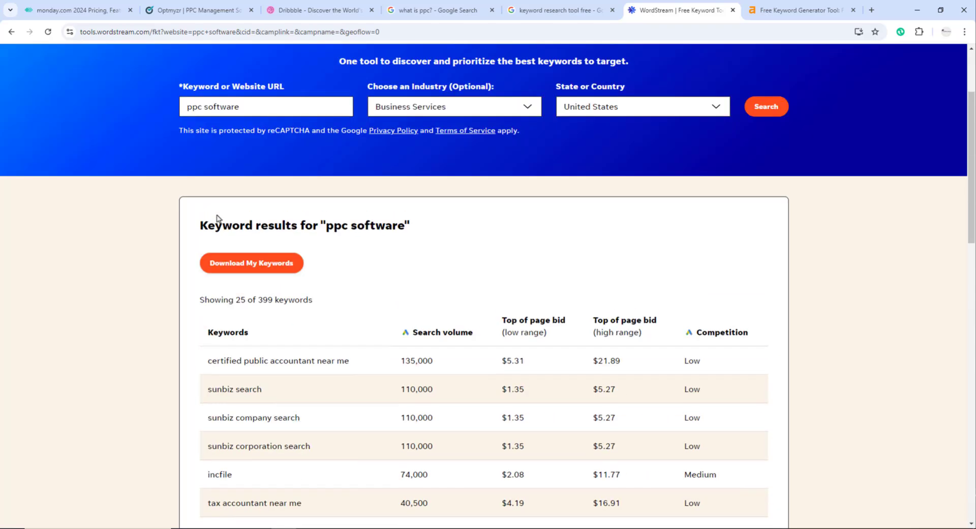
{"action": "left_click", "coordinate": [472, 107]}
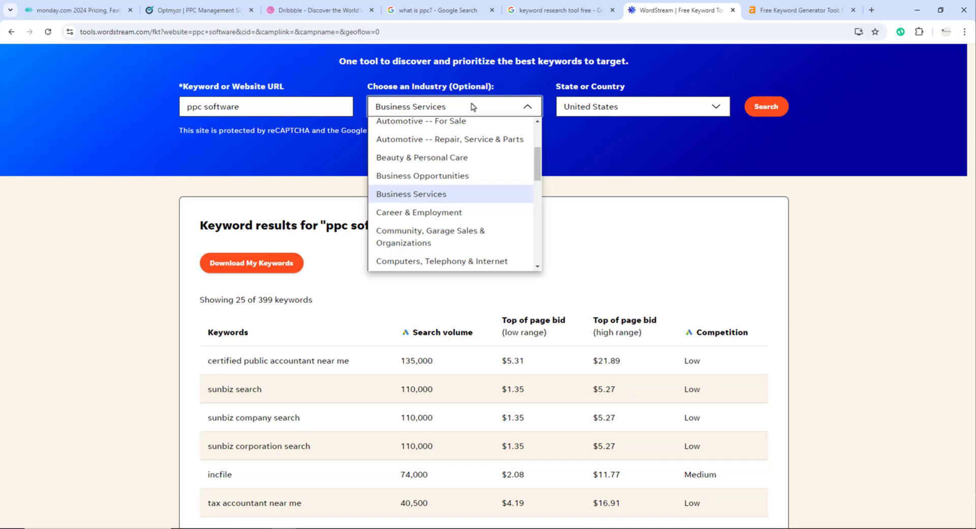
{"action": "left_click", "coordinate": [433, 262]}
{"action": "left_click", "coordinate": [782, 115]}
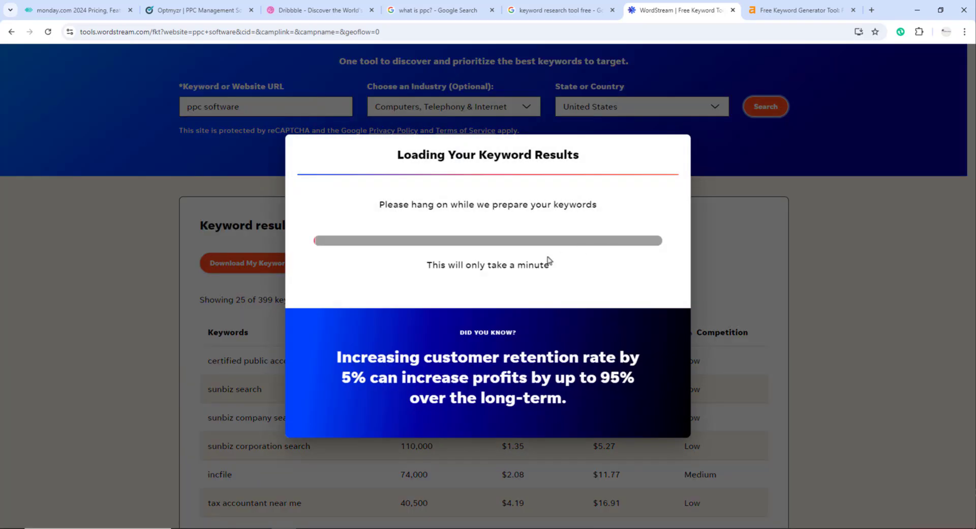
- Check the industry filter above the keyword results and select Computers, Telephony & Internet again
{"action": "scroll", "coordinate": [623, 279], "scroll_direction": "up", "scroll_amount": 2}
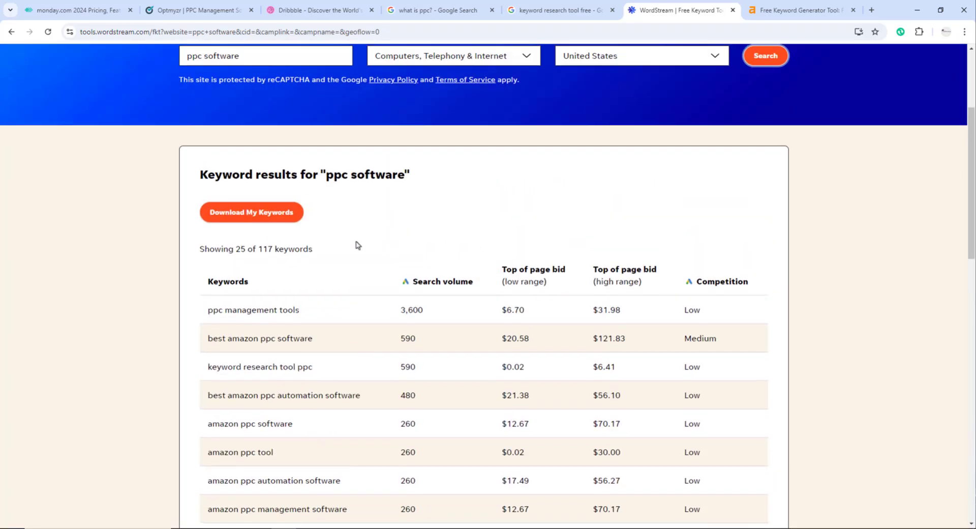
{"action": "scroll", "coordinate": [358, 246], "scroll_direction": "up", "scroll_amount": 1}
{"action": "left_click", "coordinate": [452, 106]}
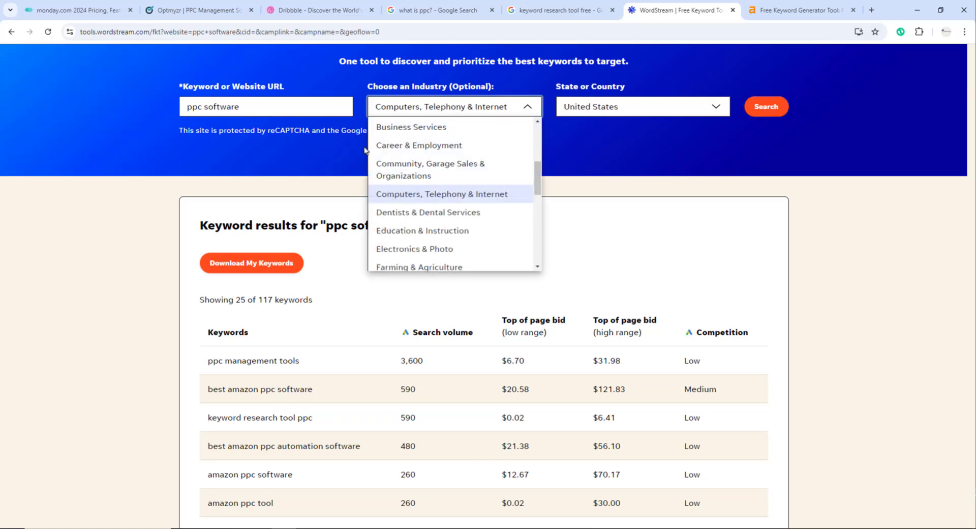
{"action": "left_click", "coordinate": [430, 196]}
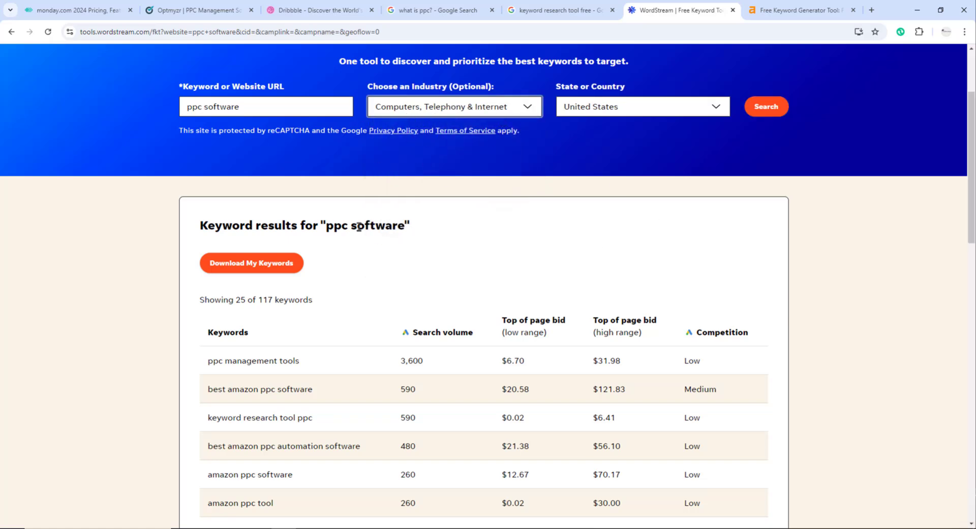
- Examine the "ppc software" keyword results, highlight "ppc management tools" and clear the selection
{"action": "scroll", "coordinate": [360, 228], "scroll_direction": "down", "scroll_amount": 1}
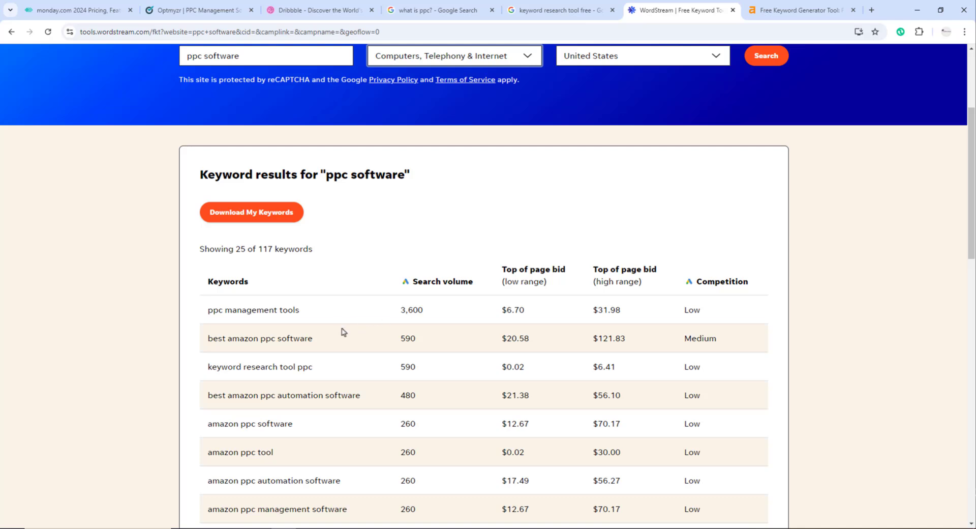
{"action": "scroll", "coordinate": [352, 335], "scroll_direction": "down", "scroll_amount": 2}
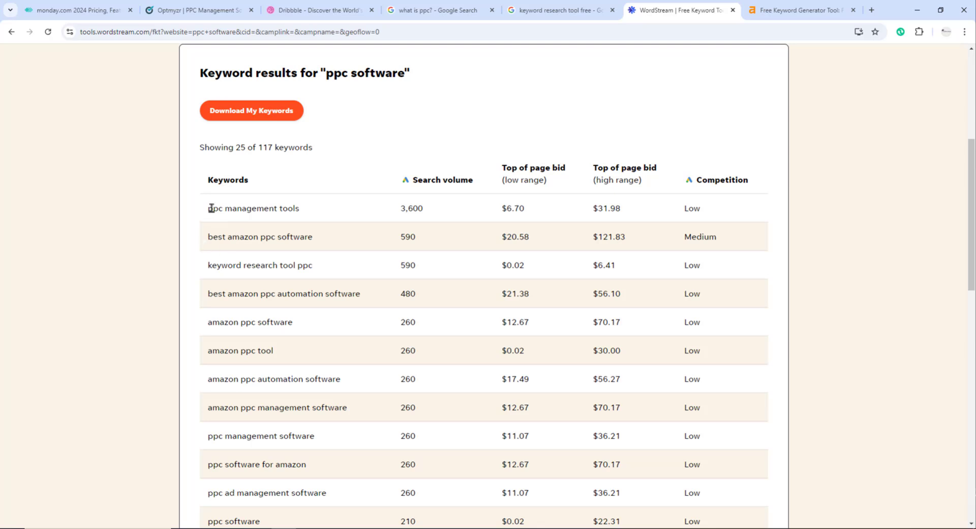
{"action": "left_click_drag", "start_coordinate": [208, 208], "coordinate": [307, 209]}
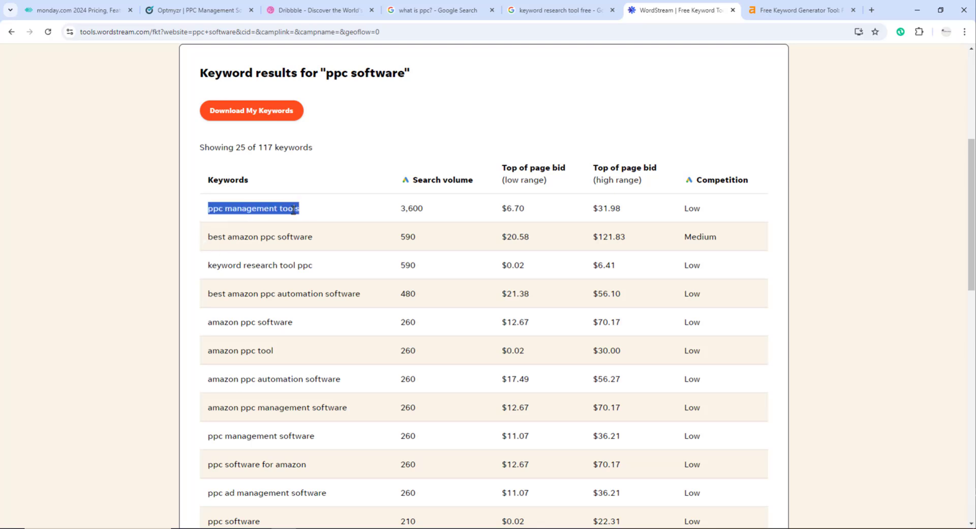
{"action": "triple_click", "coordinate": [289, 208]}
{"action": "left_click", "coordinate": [265, 209]}
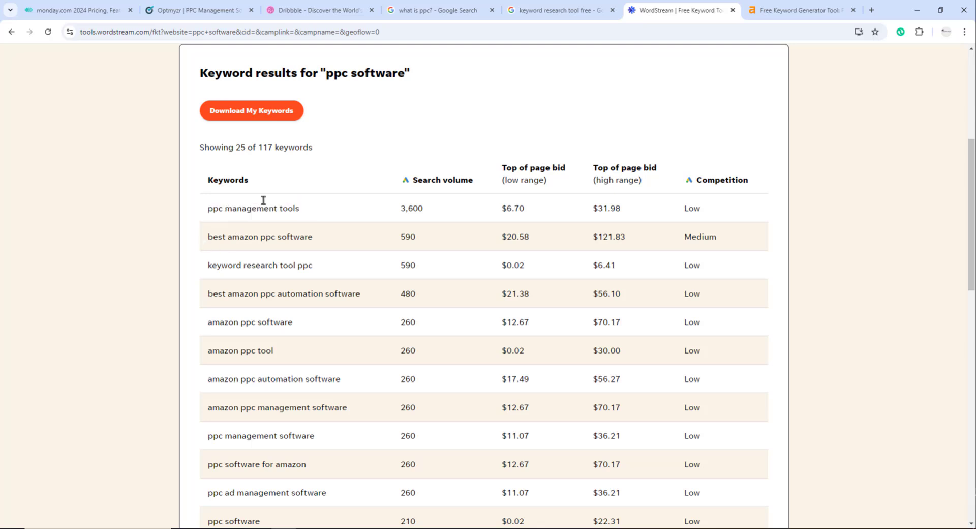
- Look over the Dribbble upload draft titled "tds" and return to the WordStream keyword results
{"action": "left_click", "coordinate": [279, 12]}
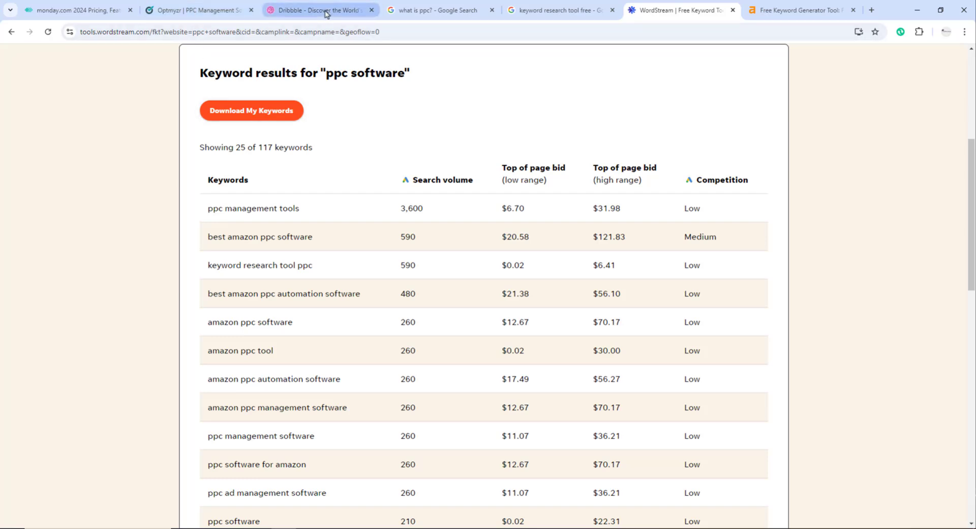
{"action": "scroll", "coordinate": [797, 142], "scroll_direction": "up", "scroll_amount": 1}
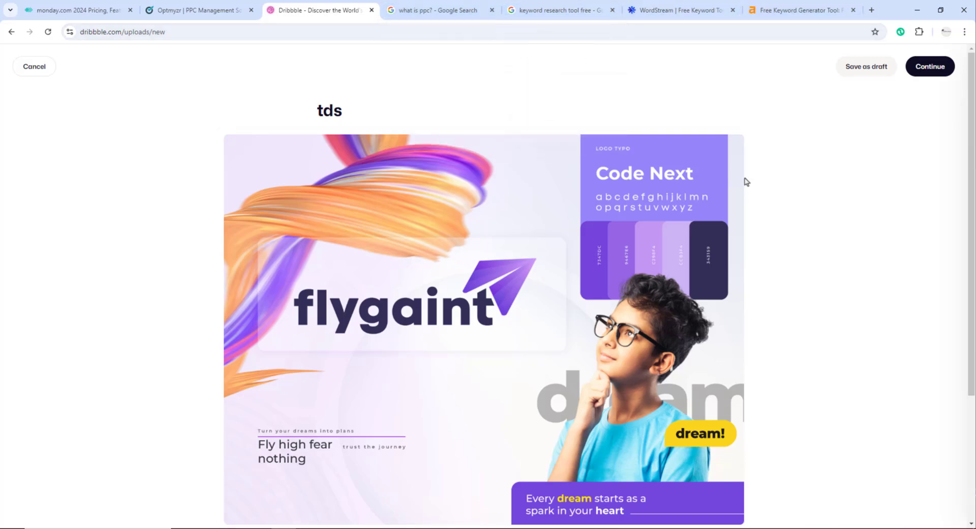
{"action": "left_click", "coordinate": [668, 16]}
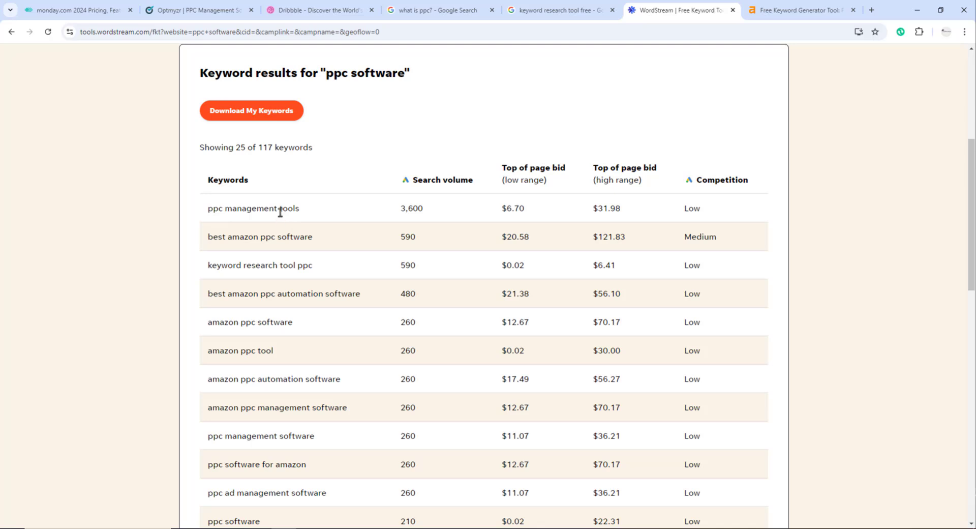
- Examine the first page of "ppc software" keyword results, comparing search volume, page bids and competition, and review the search filters
{"action": "scroll", "coordinate": [282, 213], "scroll_direction": "down", "scroll_amount": 1}
{"action": "scroll", "coordinate": [287, 213], "scroll_direction": "down", "scroll_amount": 2}
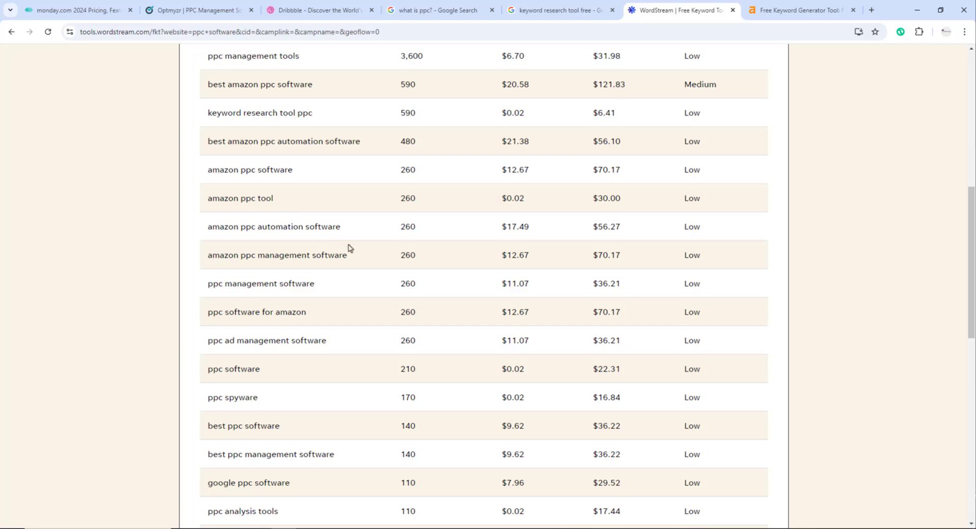
{"action": "scroll", "coordinate": [704, 270], "scroll_direction": "up", "scroll_amount": 5}
{"action": "scroll", "coordinate": [752, 318], "scroll_direction": "down", "scroll_amount": 3}
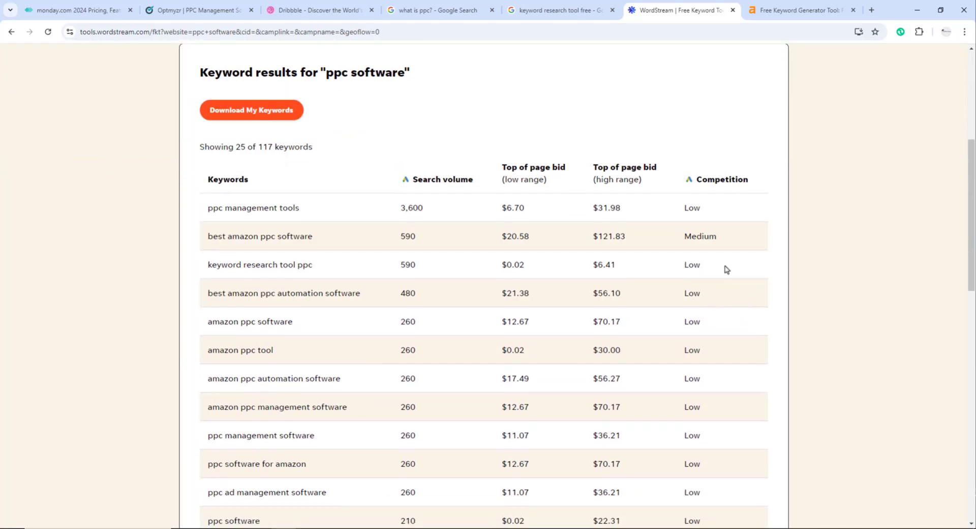
{"action": "scroll", "coordinate": [727, 270], "scroll_direction": "down", "scroll_amount": 3}
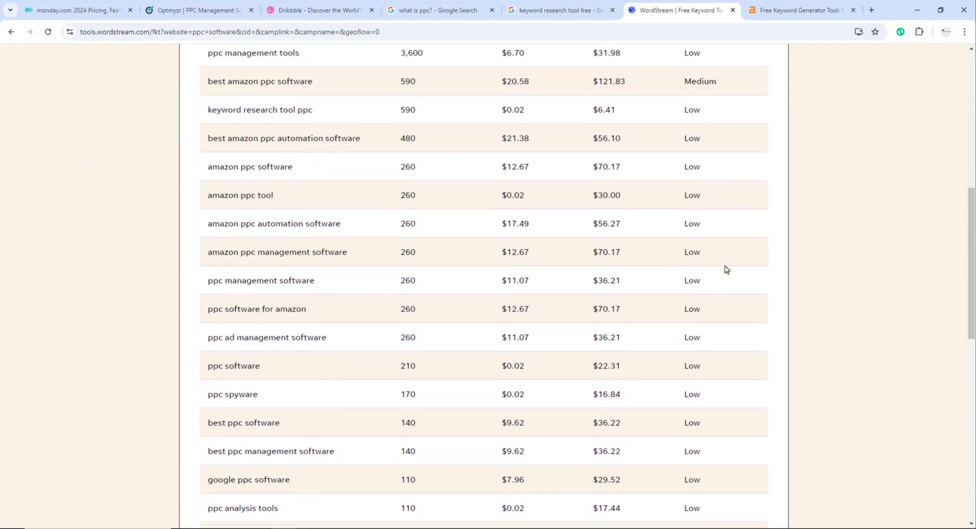
{"action": "scroll", "coordinate": [727, 269], "scroll_direction": "down", "scroll_amount": 4}
{"action": "scroll", "coordinate": [715, 318], "scroll_direction": "down", "scroll_amount": 3}
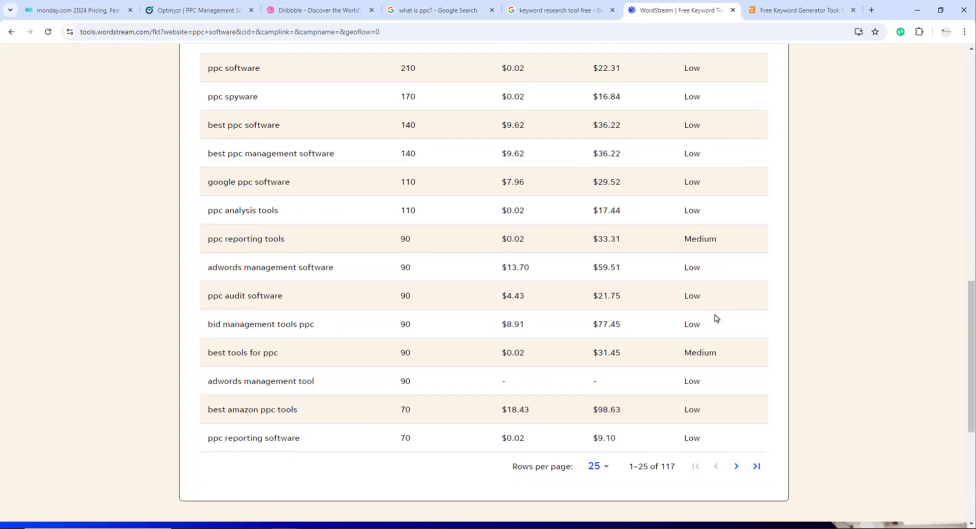
{"action": "scroll", "coordinate": [715, 319], "scroll_direction": "up", "scroll_amount": 7}
{"action": "scroll", "coordinate": [661, 368], "scroll_direction": "up", "scroll_amount": 3}
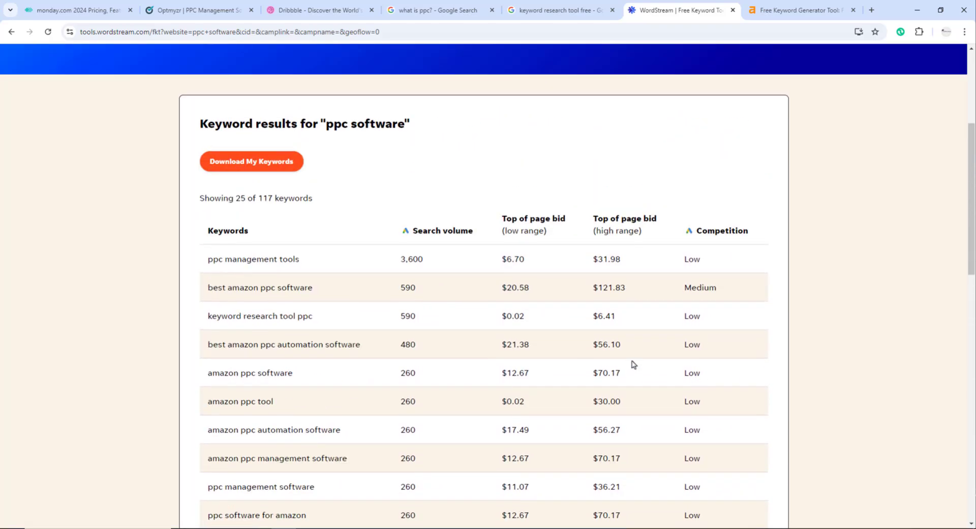
{"action": "scroll", "coordinate": [632, 356], "scroll_direction": "up", "scroll_amount": 2}
{"action": "scroll", "coordinate": [633, 356], "scroll_direction": "up", "scroll_amount": 1}
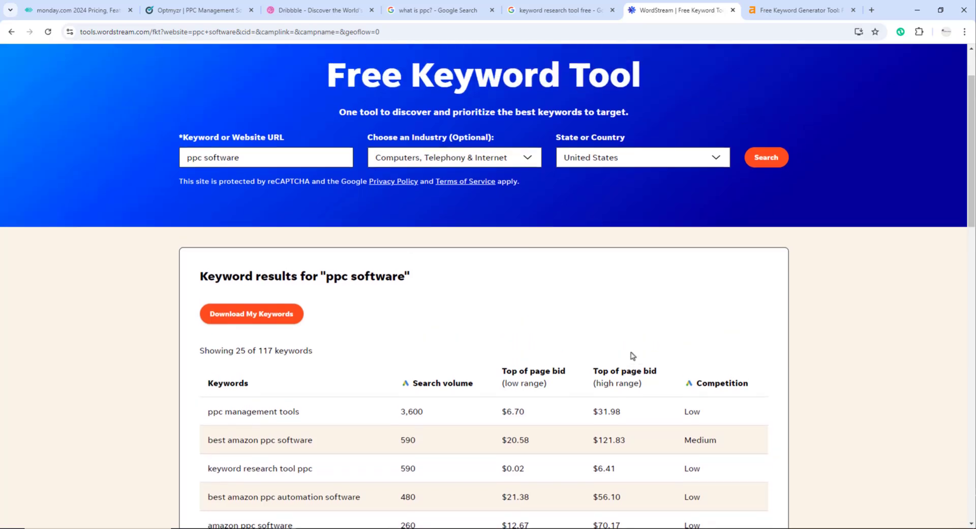
{"action": "scroll", "coordinate": [632, 356], "scroll_direction": "down", "scroll_amount": 2}
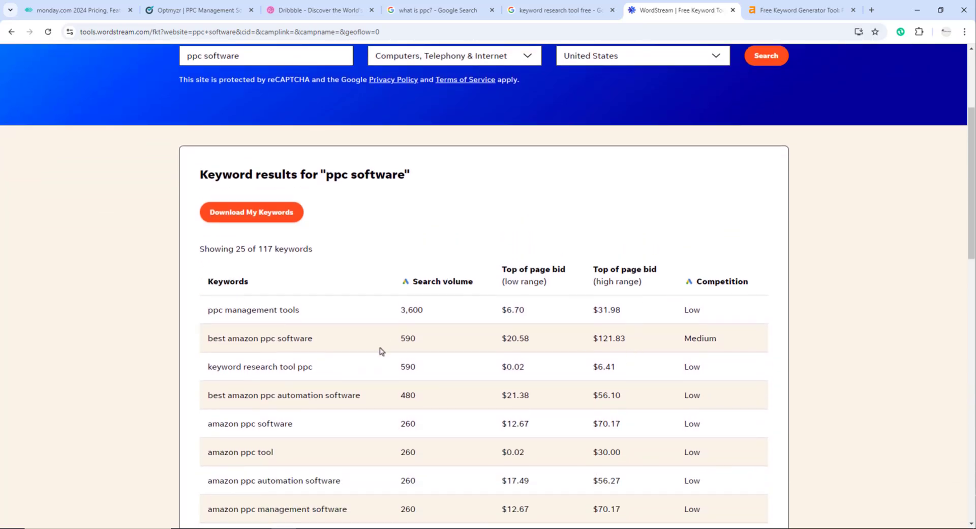
- Highlight "amazon ppc software" and "ppc management tools" among the keyword results, and switch back to the Dribbble upload draft
{"action": "left_click_drag", "start_coordinate": [336, 347], "coordinate": [224, 342]}
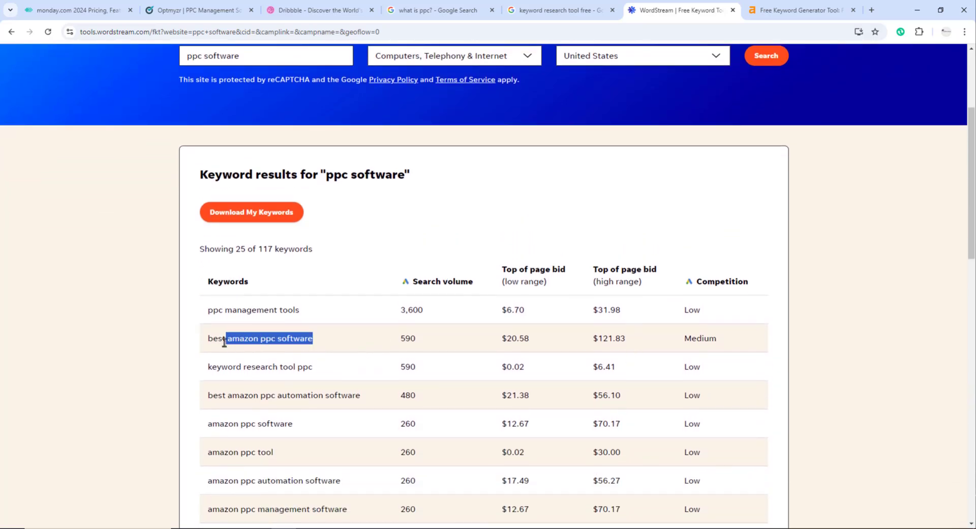
{"action": "triple_click", "coordinate": [224, 319]}
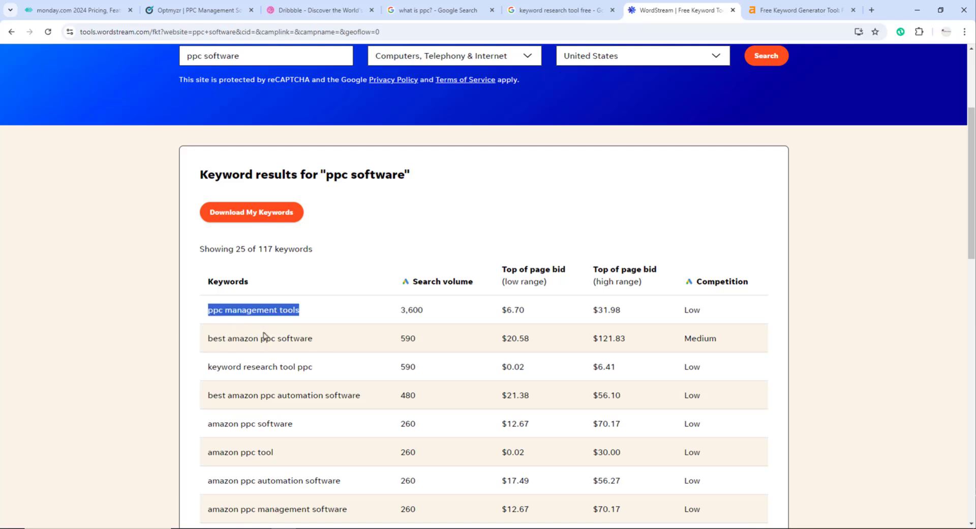
{"action": "scroll", "coordinate": [263, 337], "scroll_direction": "down", "scroll_amount": 1}
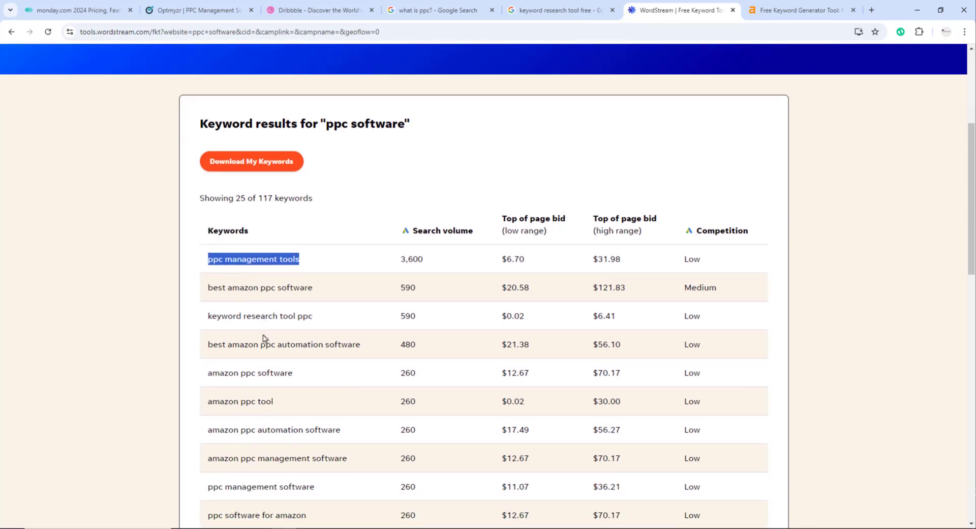
{"action": "left_click", "coordinate": [320, 3]}
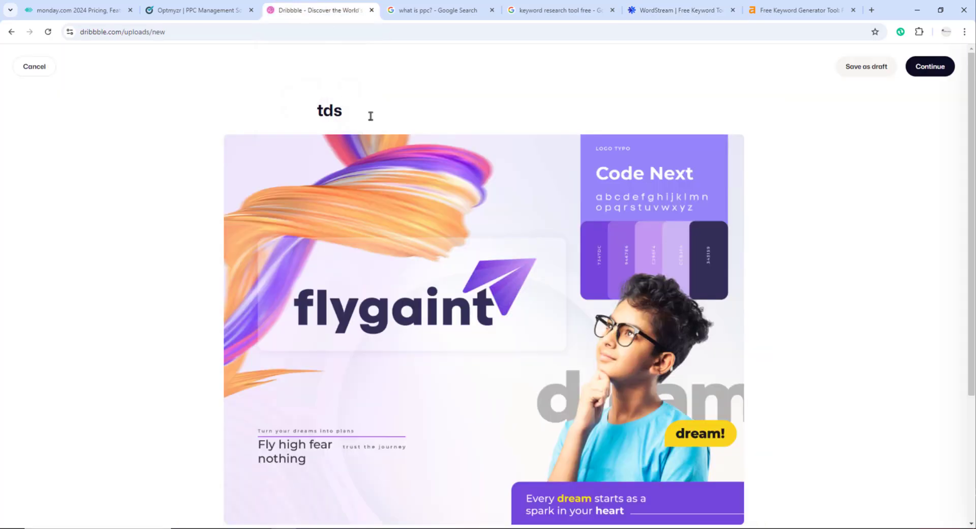